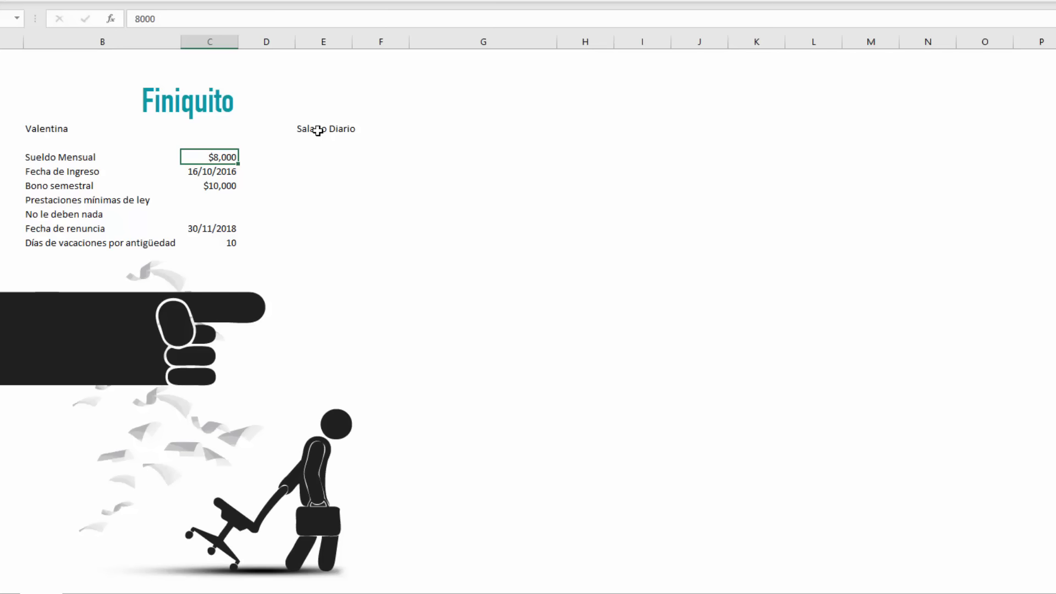
# Review the employee's data: monthly salary, hire date, semiannual bonus, resignation date and vacation days in column C.
pyautogui.press('Down')
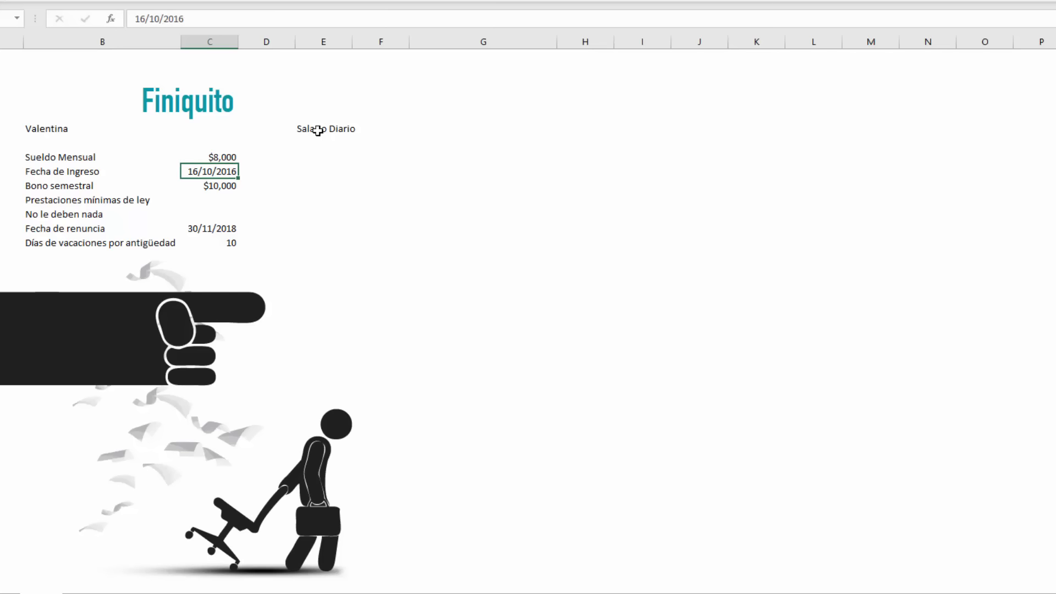
pyautogui.press('Right')
pyautogui.press('Right')
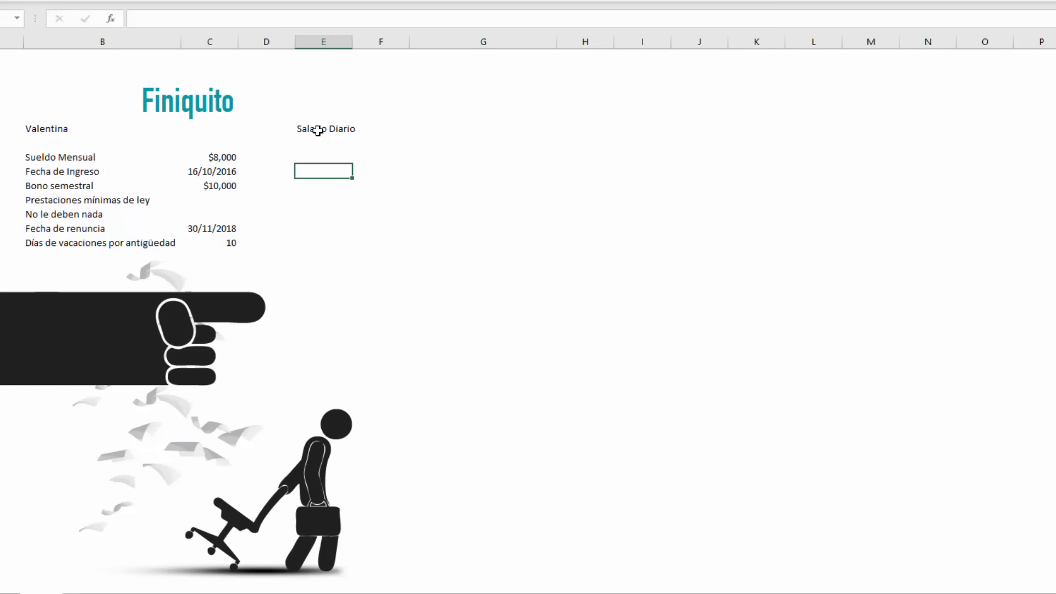
pyautogui.press('Down')
pyautogui.press('Left')
pyautogui.press('Left')
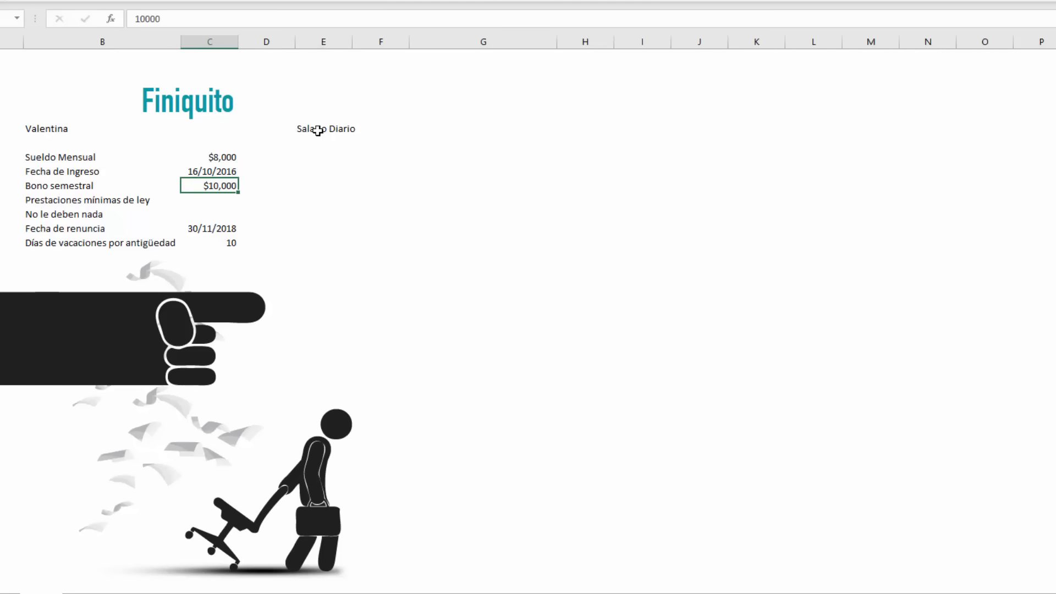
pyautogui.press('Down')
pyautogui.press('Down')
pyautogui.press('Down')
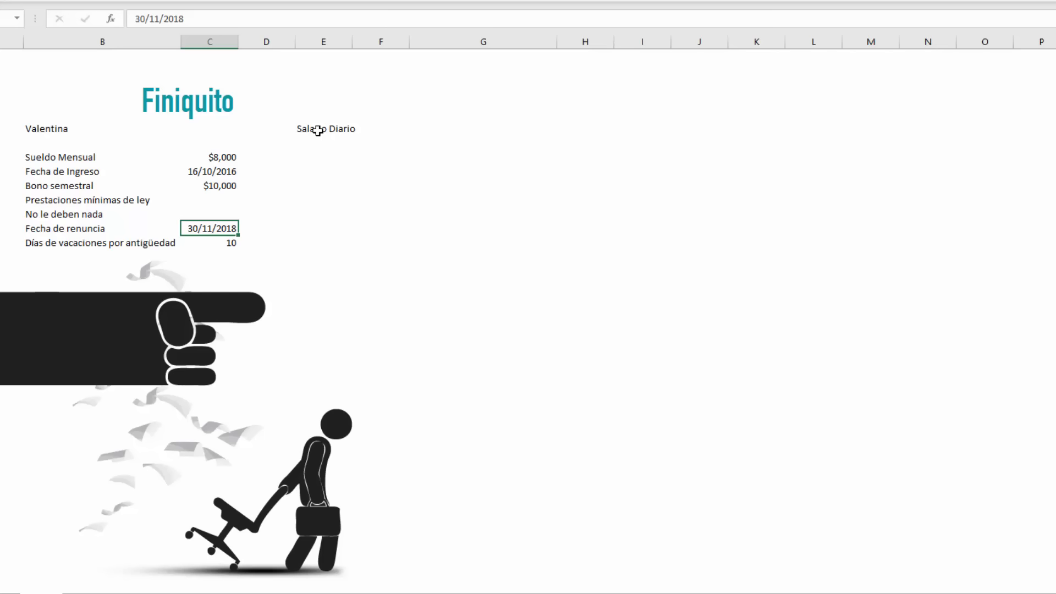
pyautogui.press('Down')
pyautogui.press('Up')
pyautogui.press('Right')
pyautogui.press('Right')
pyautogui.press('Up')
pyautogui.press('Up')
pyautogui.press('Up')
pyautogui.press('Up')
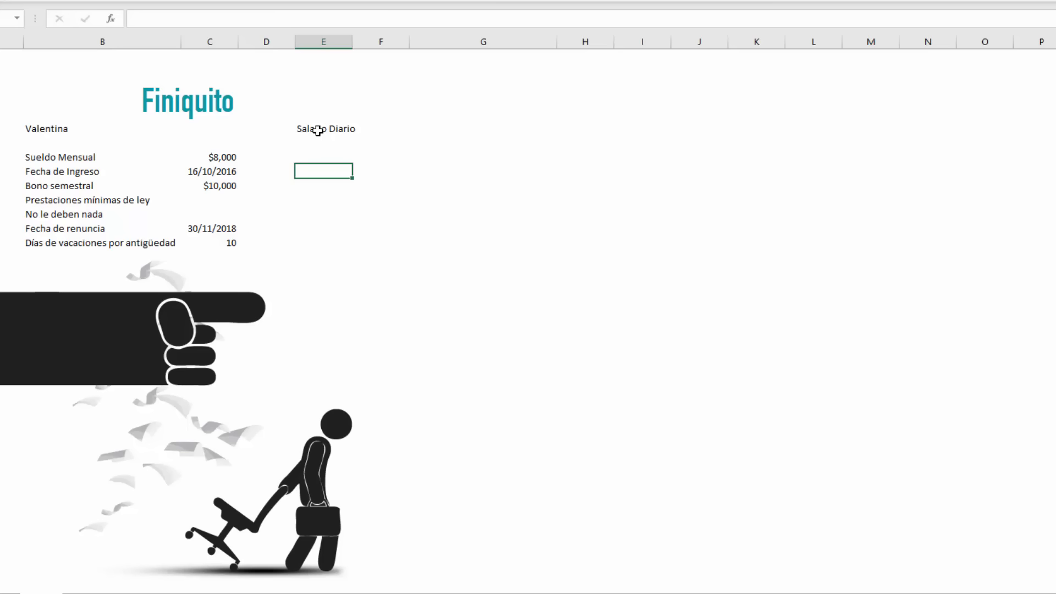
# Calculate the daily salary in E6, below the Salario Diario heading, with the formula =C6/30.
pyautogui.press('Up')
pyautogui.press('Up')
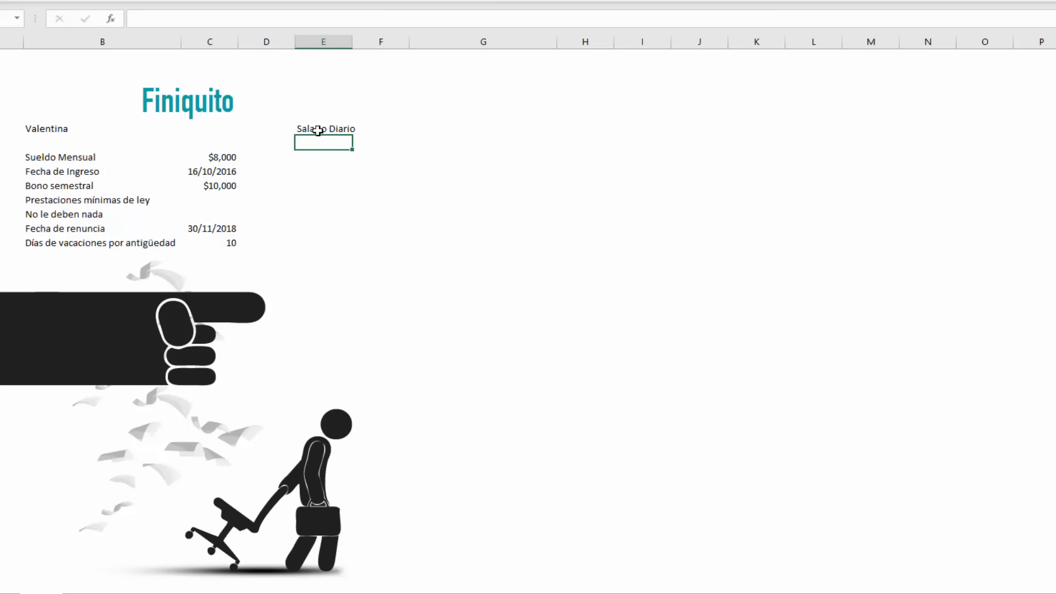
pyautogui.press('Down')
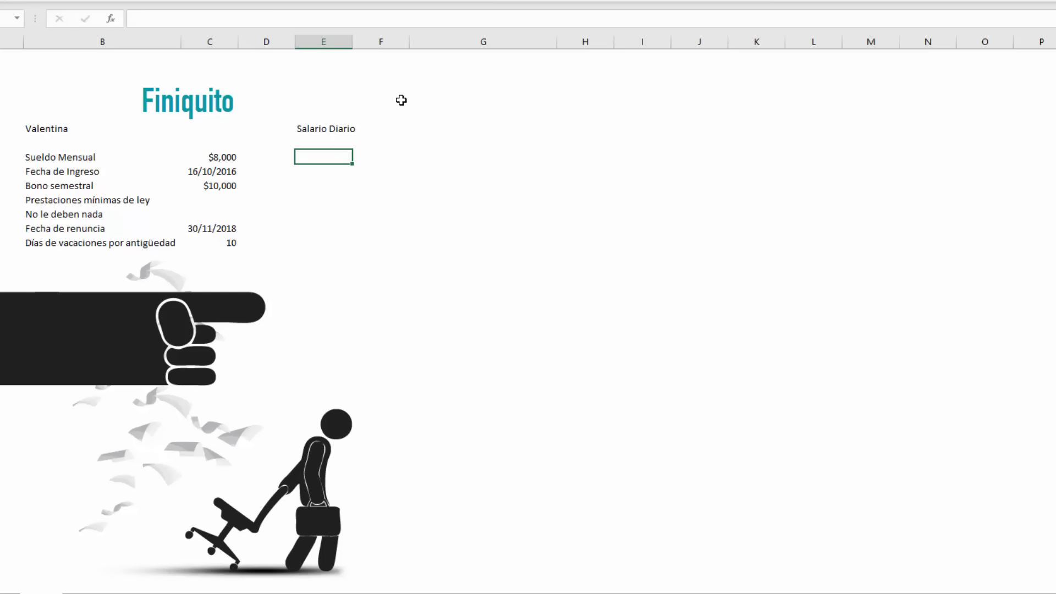
pyautogui.press('Left')
pyautogui.press('Left')
pyautogui.press('Right')
pyautogui.press('Right')
pyautogui.write('=')
pyautogui.press('Left')
pyautogui.press('Left')
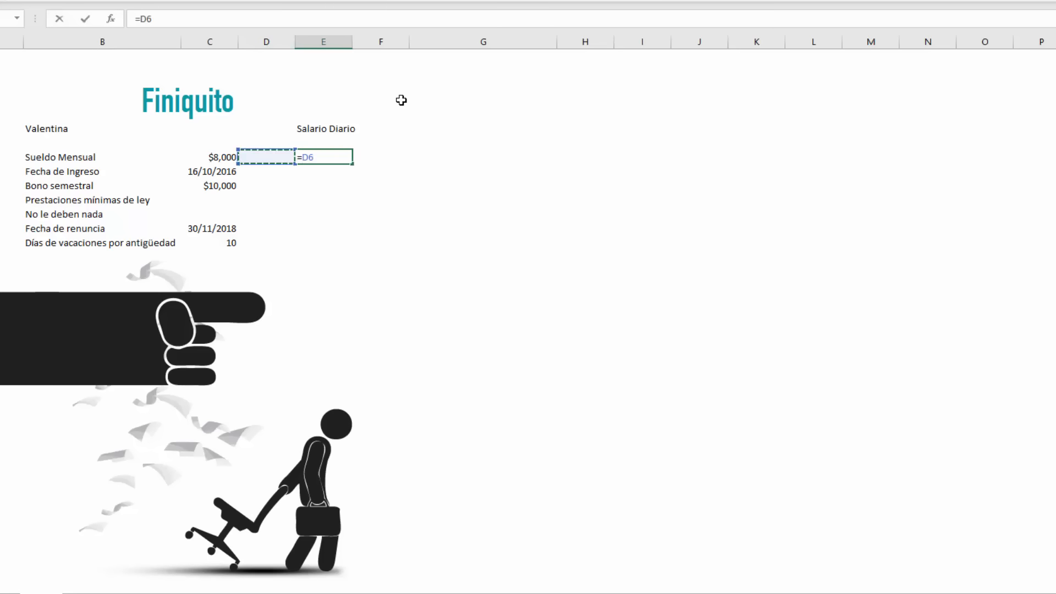
pyautogui.write('/')
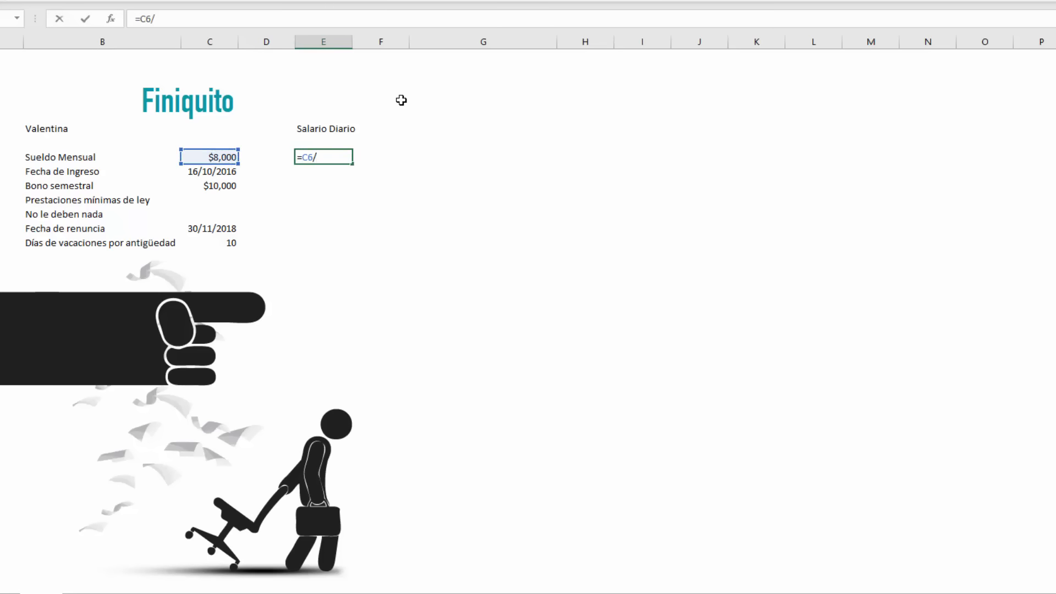
pyautogui.write('30')
pyautogui.press('Return')
pyautogui.press('Up')
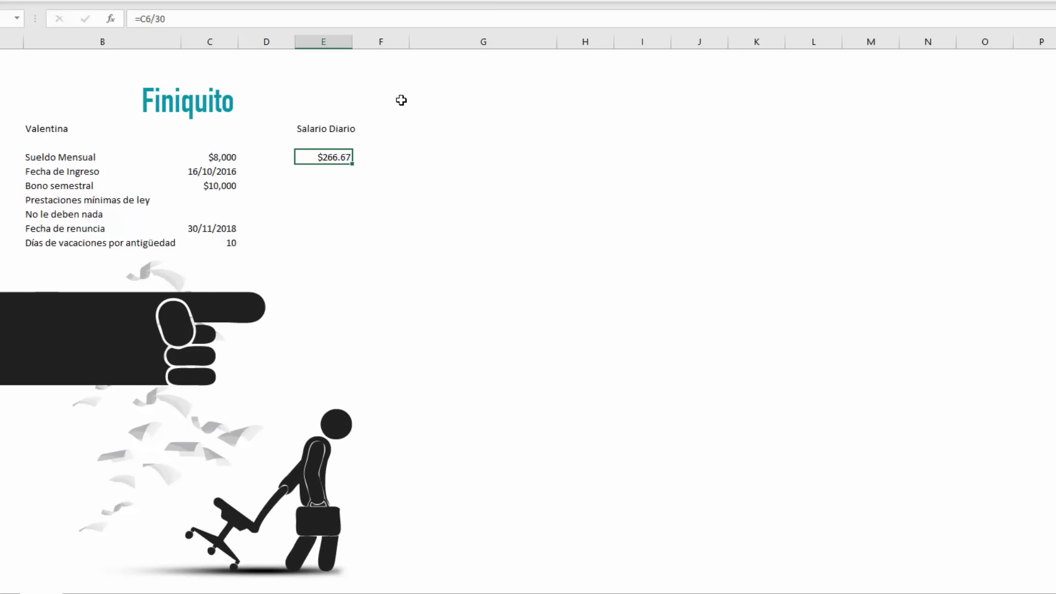
# Enter the label "Aguinaldo" in G4, on the same row as the Salario Diario heading.
pyautogui.press('Up')
pyautogui.press('Up')
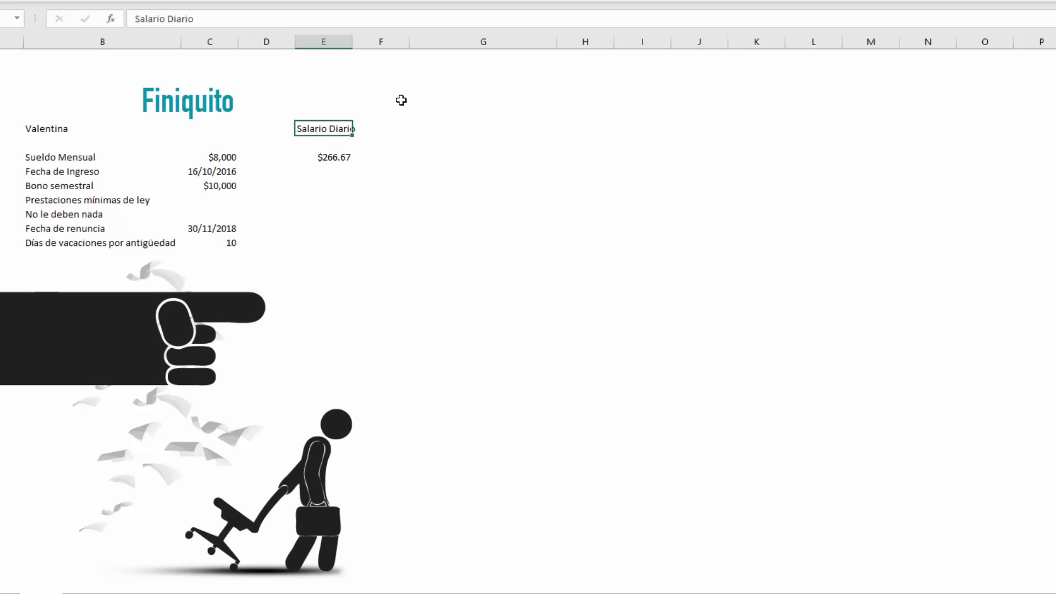
pyautogui.press('Right')
pyautogui.press('Right')
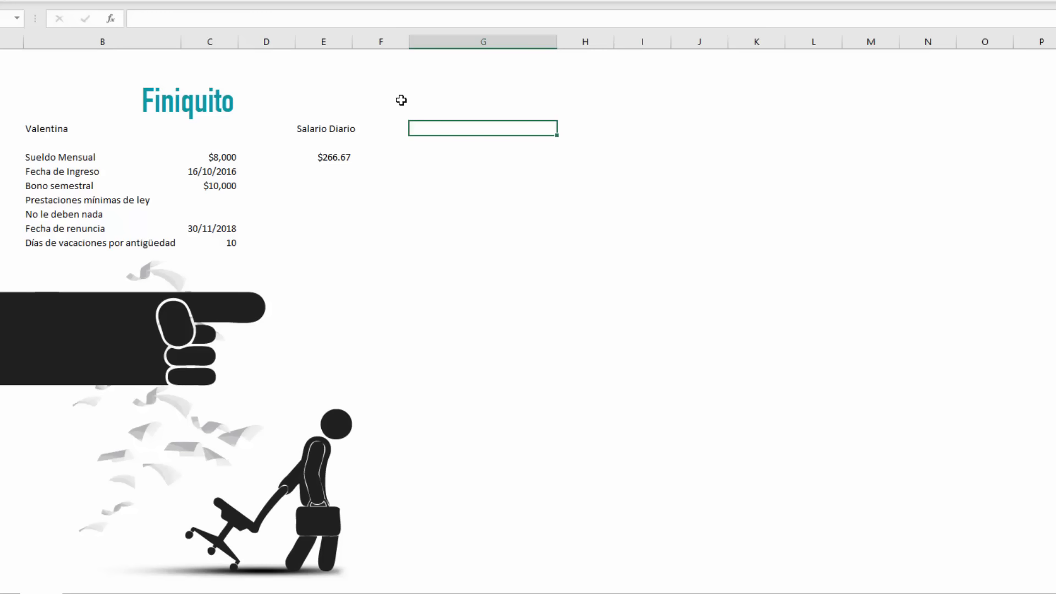
pyautogui.write('Aguinaldo')
pyautogui.press('Return')
pyautogui.press('Up')
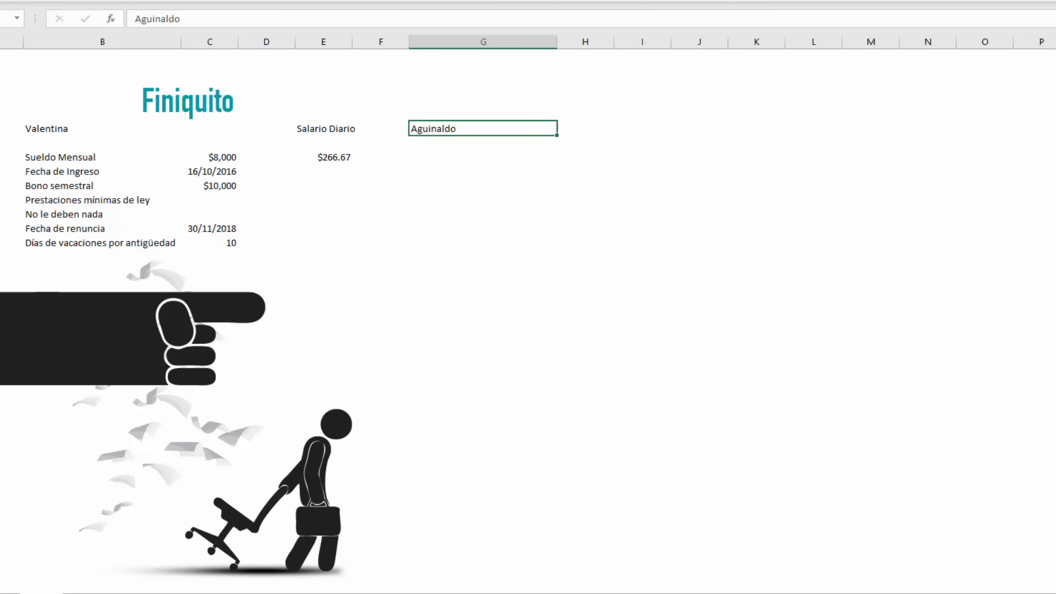
# Calculate the full-year aguinaldo in H4 by multiplying the daily salary by 15 days, as =E6*15.
pyautogui.press('Right')
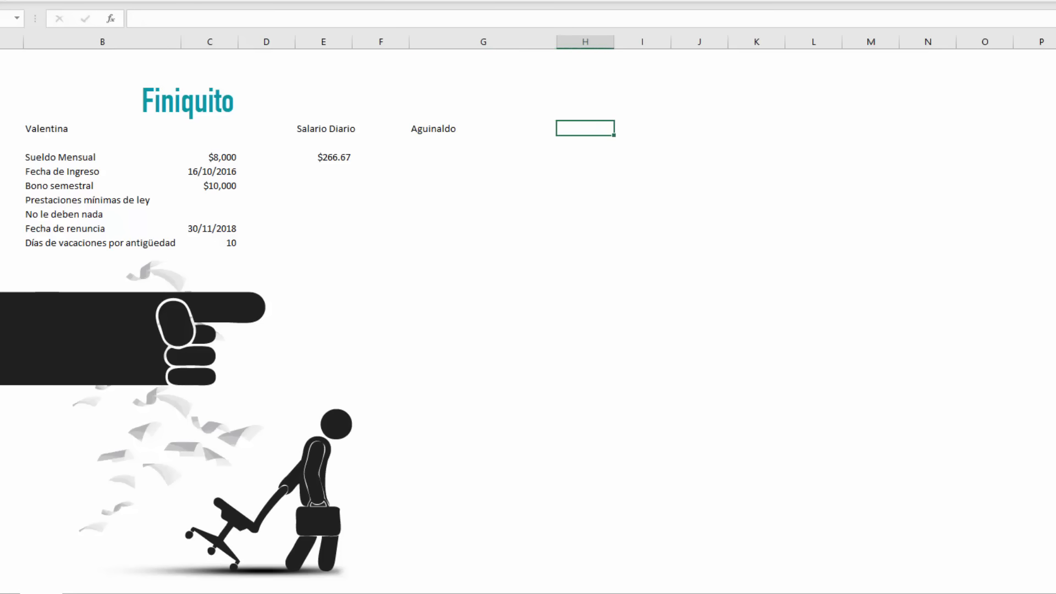
pyautogui.write('=')
pyautogui.press('Down')
pyautogui.press('Left')
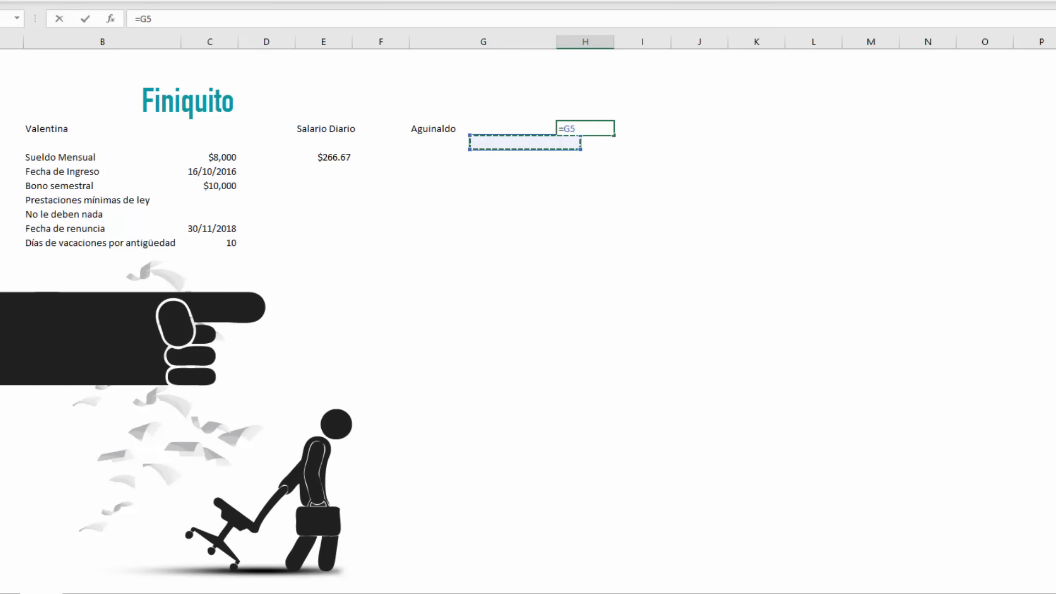
pyautogui.press('Left')
pyautogui.press('Left')
pyautogui.press('Down')
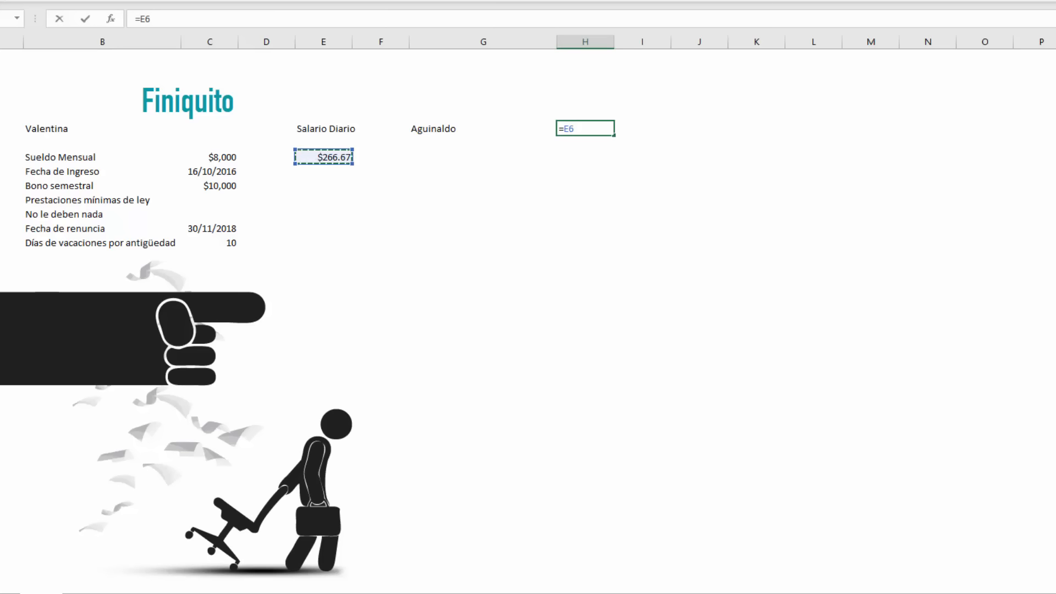
pyautogui.write('*15')
pyautogui.press('Return')
pyautogui.press('Up')
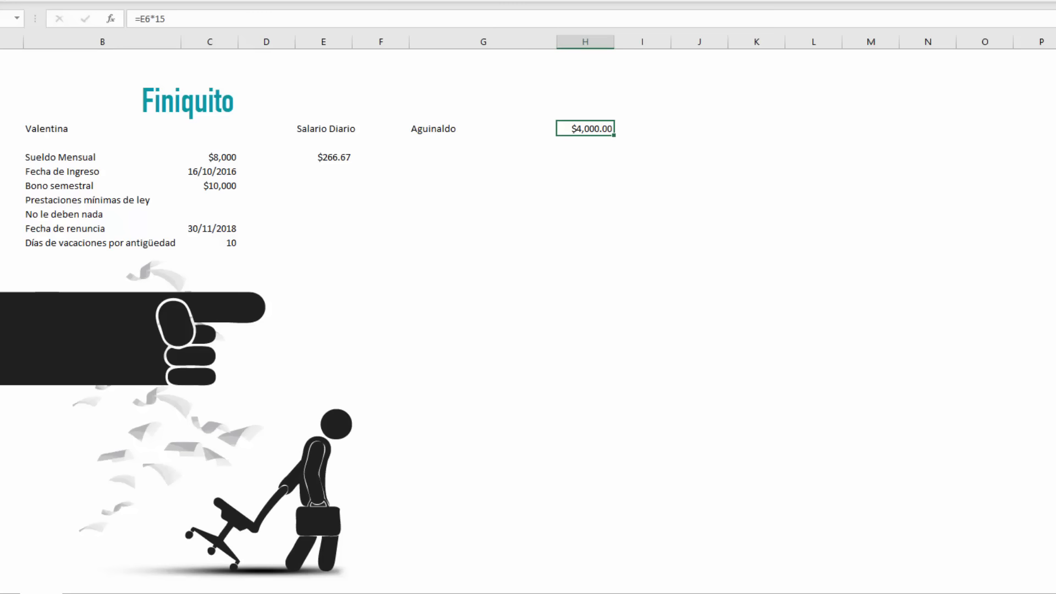
# Check the resignation date in the employee's data to see which part of the year the aguinaldo covers.
pyautogui.press('Down')
pyautogui.press('Down')
pyautogui.press('Down')
pyautogui.press('Down')
pyautogui.press('Down')
pyautogui.press('Down')
pyautogui.press('Down')
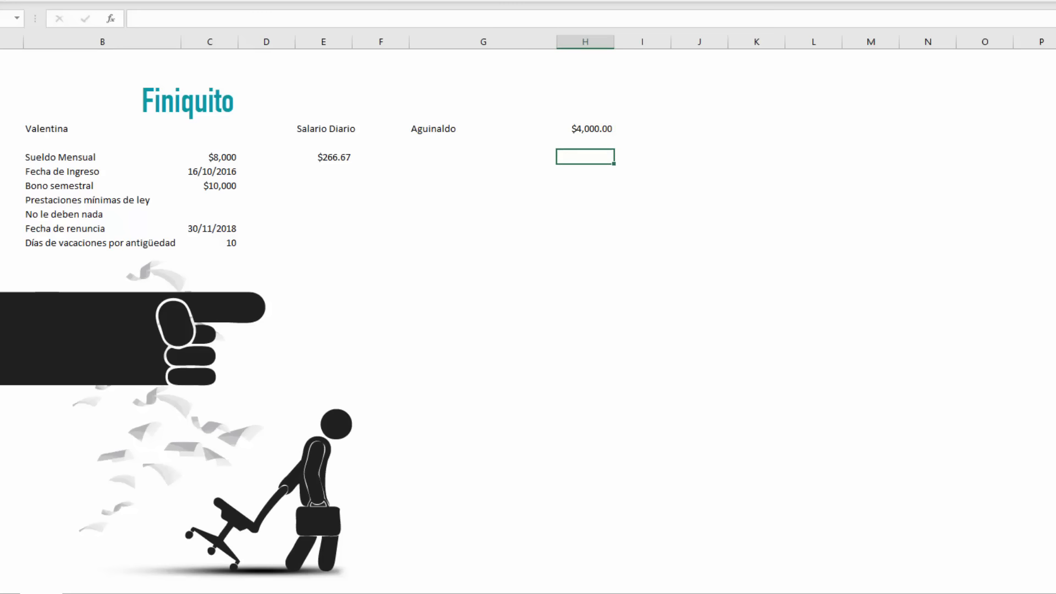
pyautogui.press('Left')
pyautogui.press('Left')
pyautogui.press('Left')
pyautogui.press('Left')
pyautogui.press('Left')
pyautogui.press('Right')
pyautogui.press('Right')
pyautogui.press('Right')
pyautogui.press('Right')
pyautogui.press('Right')
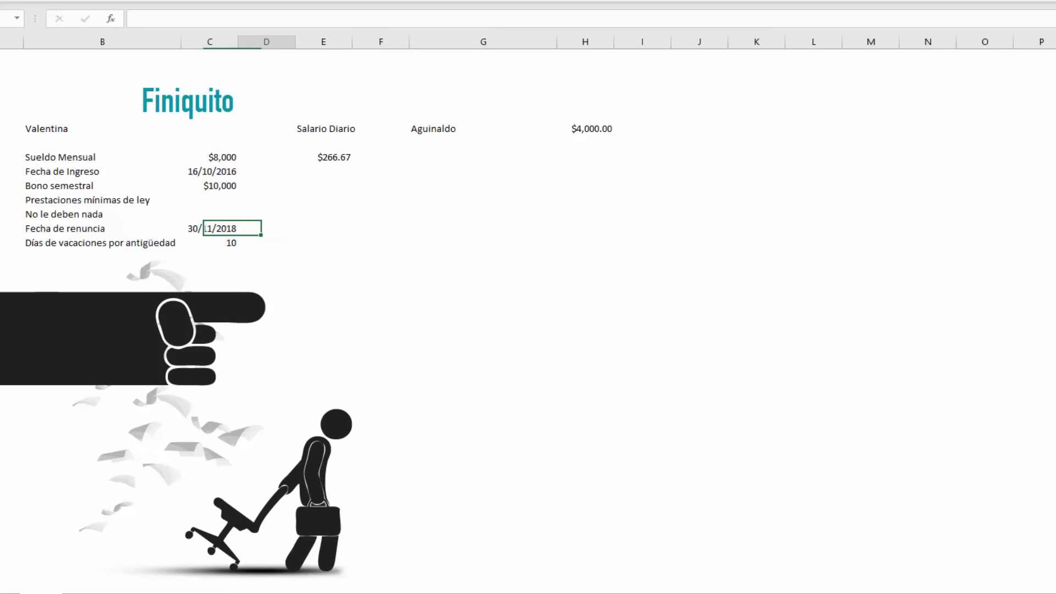
pyautogui.press('Up')
pyautogui.press('Up')
pyautogui.press('Up')
pyautogui.press('Up')
pyautogui.press('Up')
pyautogui.press('Up')
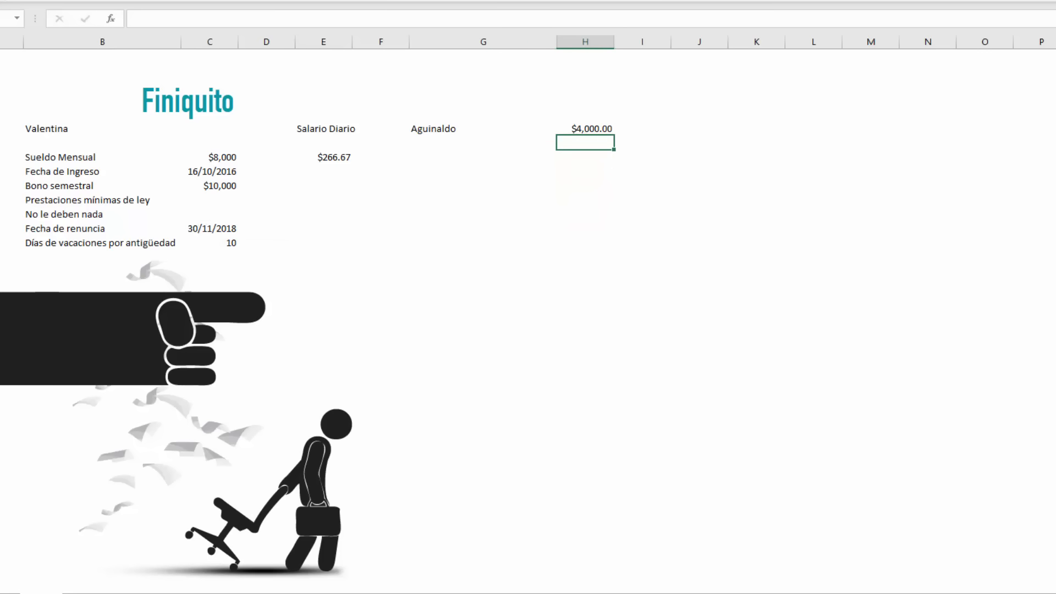
# Enter the label "Proporción aguinaldo" in G5, below the Aguinaldo label.
pyautogui.press('Left')
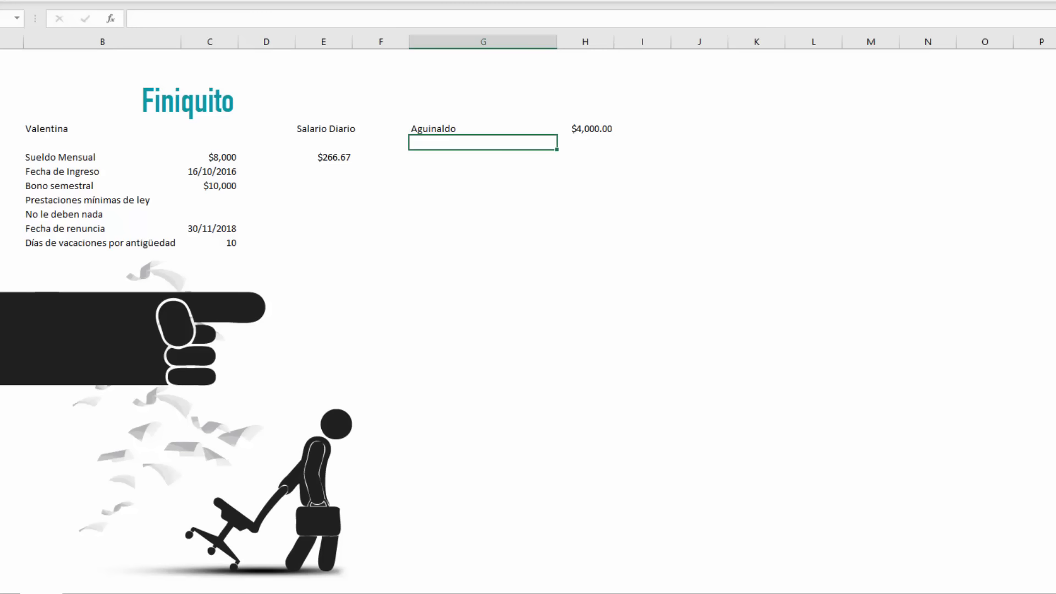
pyautogui.write('Proporción aguinaldo')
pyautogui.press('Return')
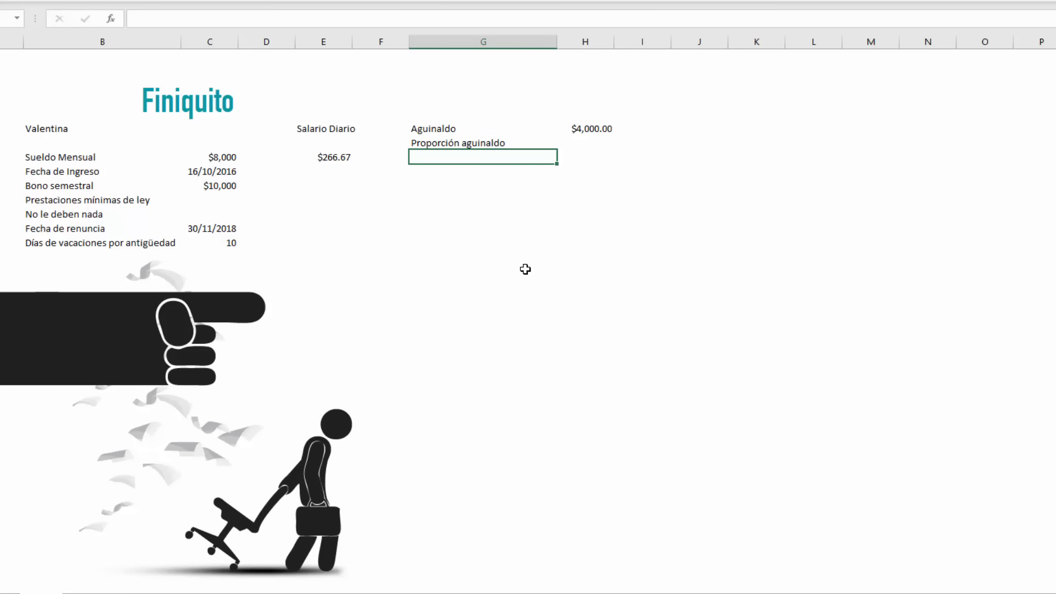
# Calculate the daily aguinaldo proportion in H5 as =H4/365 and format it as a number without the currency symbol.
pyautogui.press('Up')
pyautogui.press('Right')
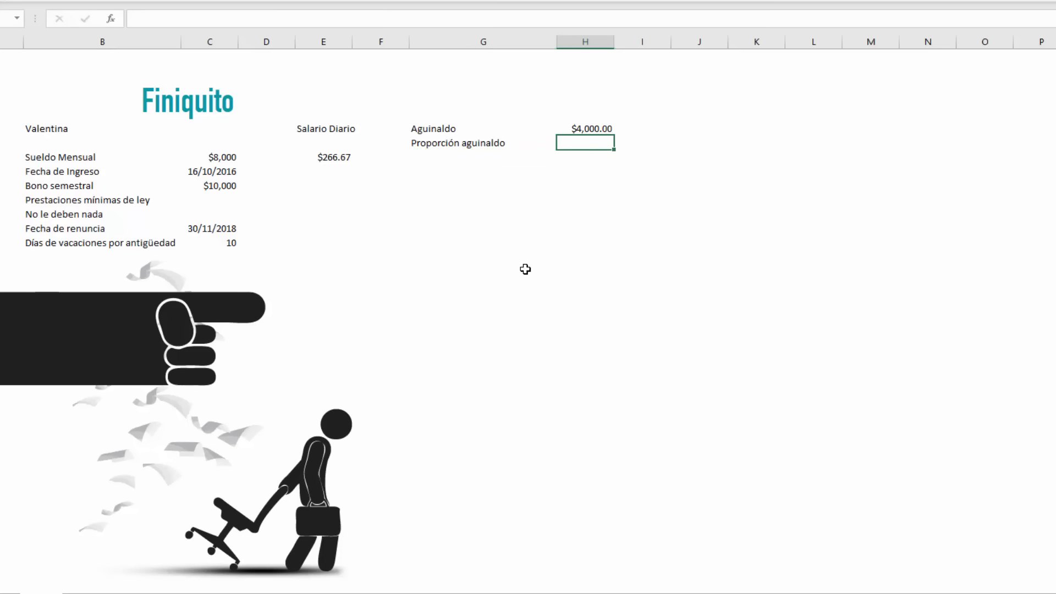
pyautogui.write('=')
pyautogui.press('Up')
pyautogui.write('/')
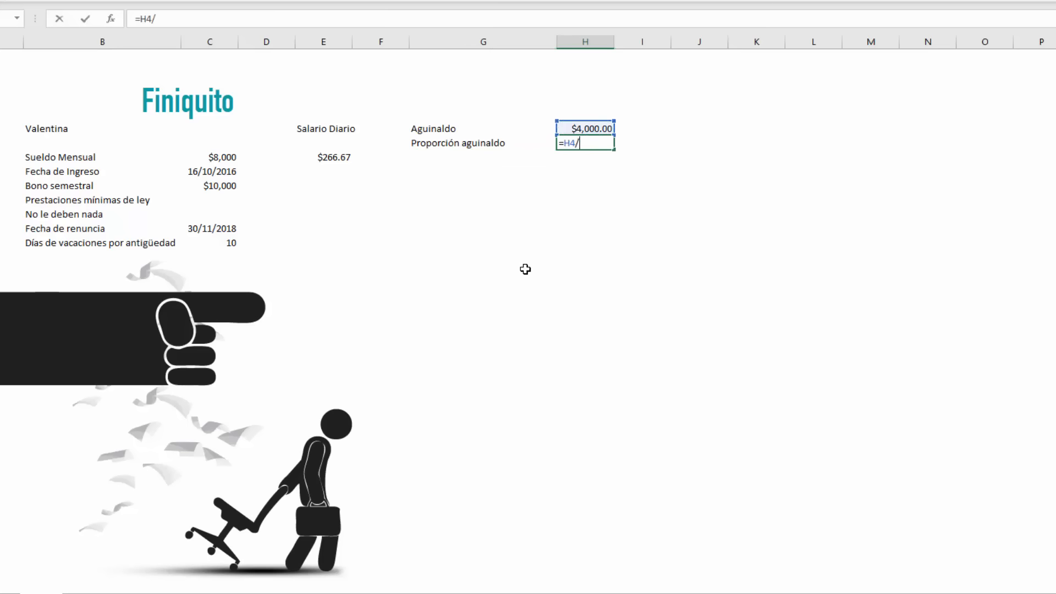
pyautogui.write('365')
pyautogui.press('Return')
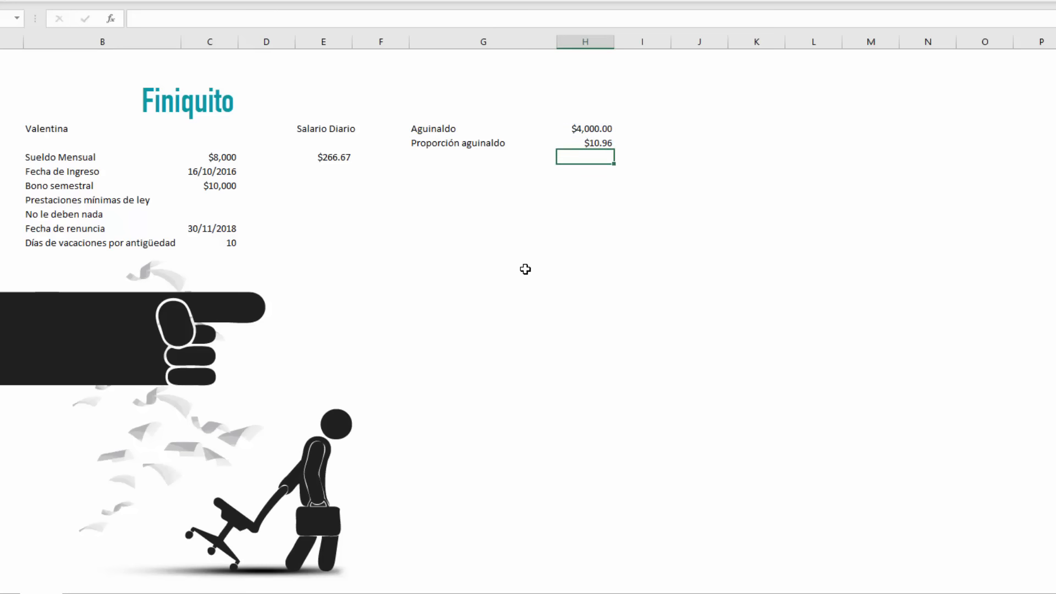
pyautogui.press('Up')
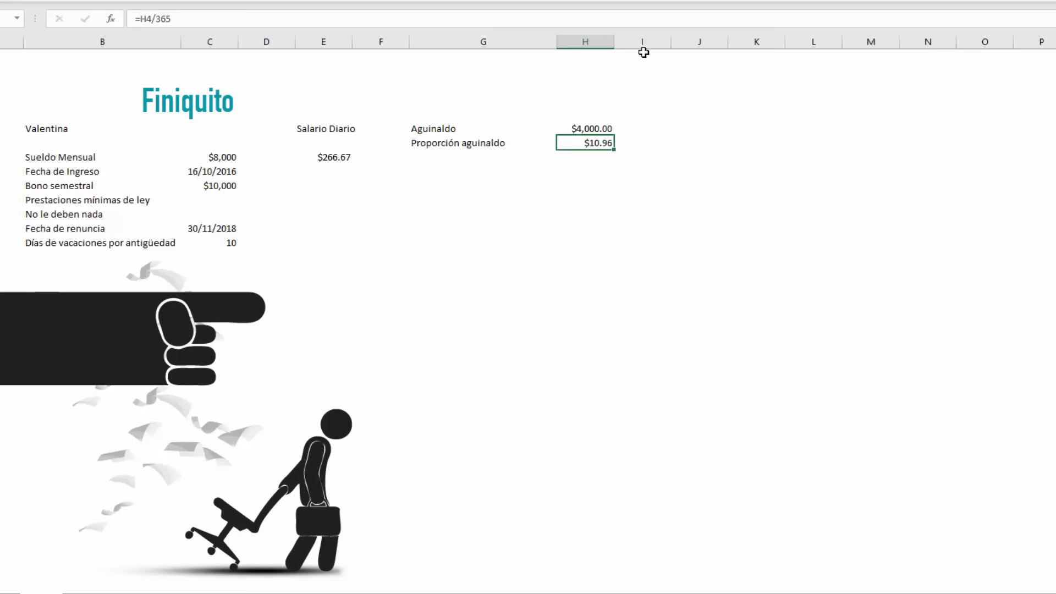
pyautogui.click(474, 0)
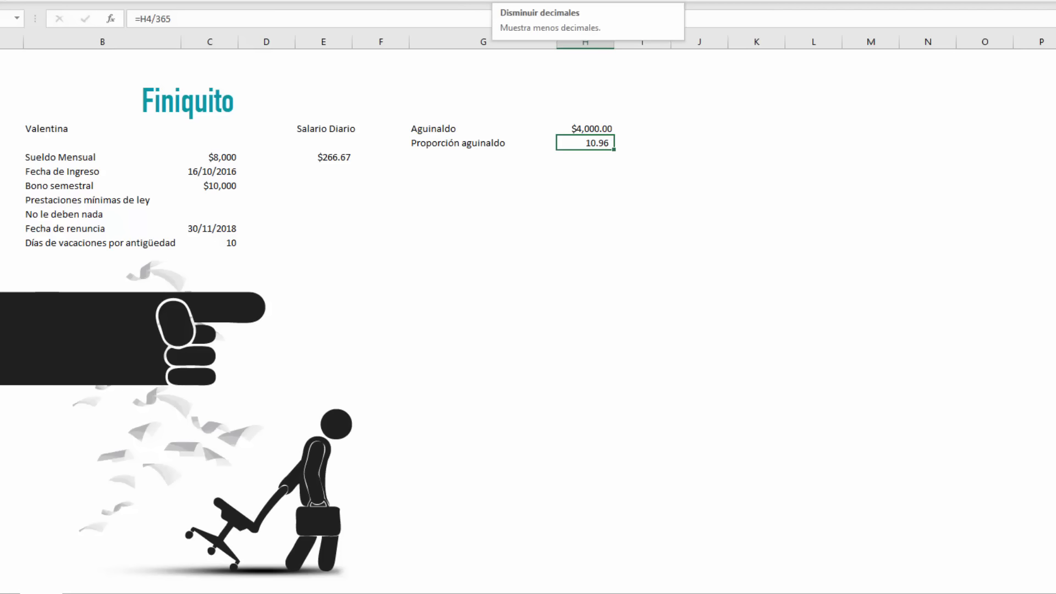
# Add the label "Dias de calculo" in G6 and compute the days in H6 with =365-31.
pyautogui.click(430, 161)
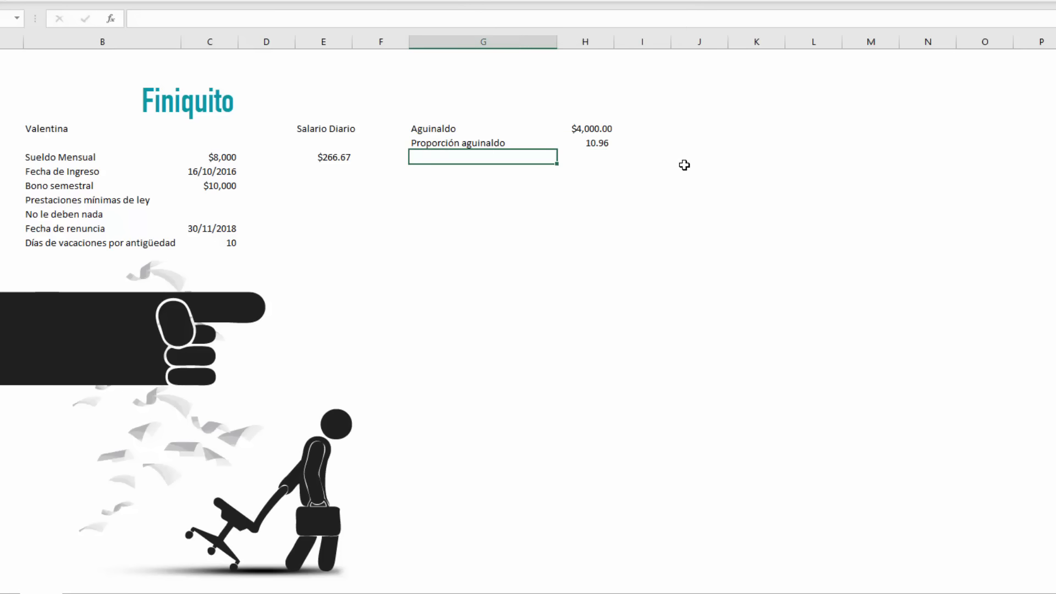
pyautogui.write('Dias de calculo')
pyautogui.press('Tab')
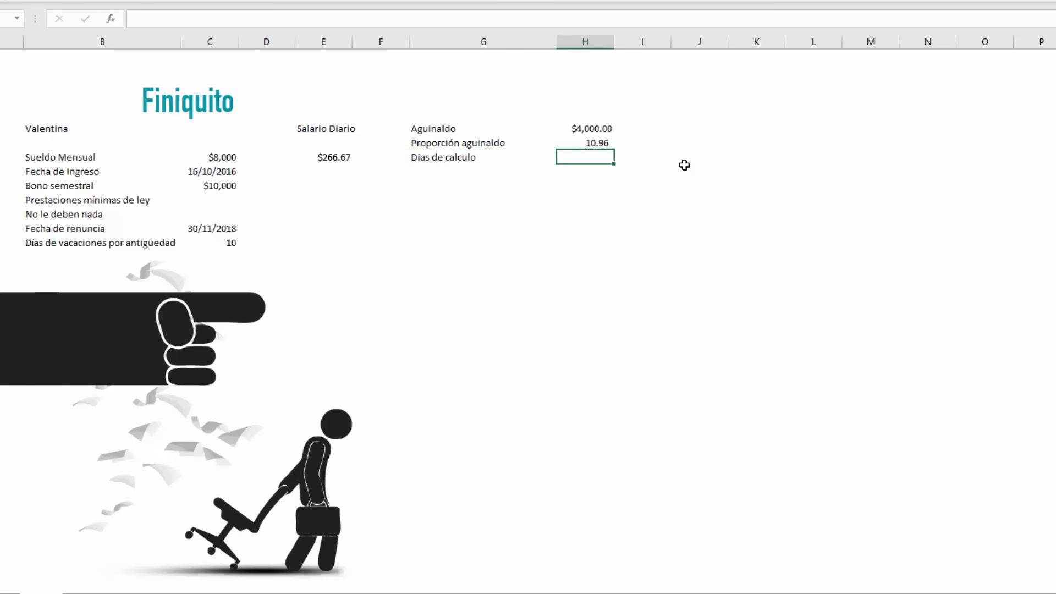
pyautogui.write('=365-')
pyautogui.write('31')
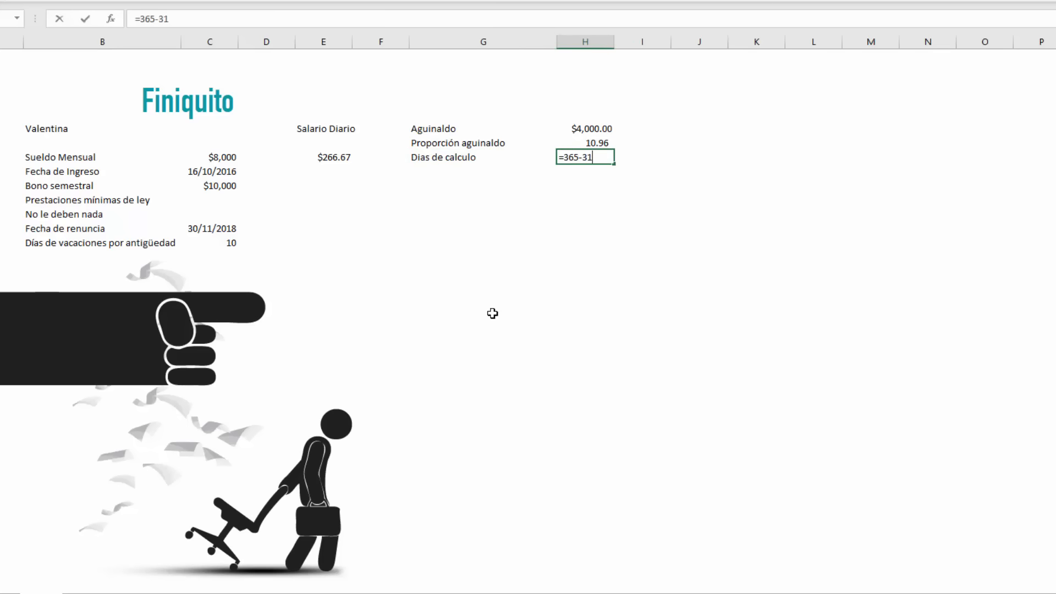
pyautogui.press('Return')
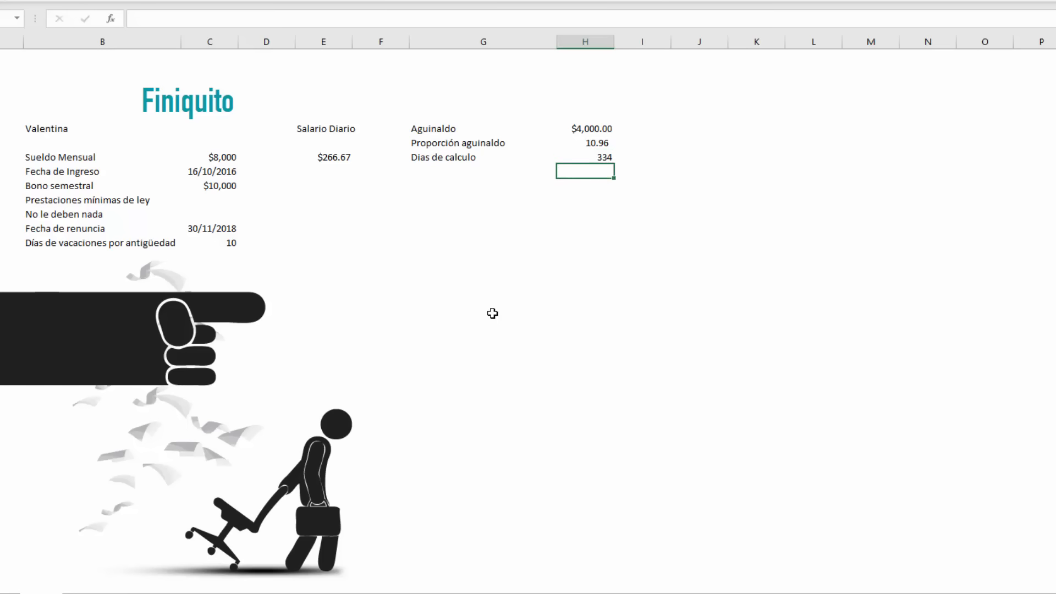
pyautogui.press('Up')
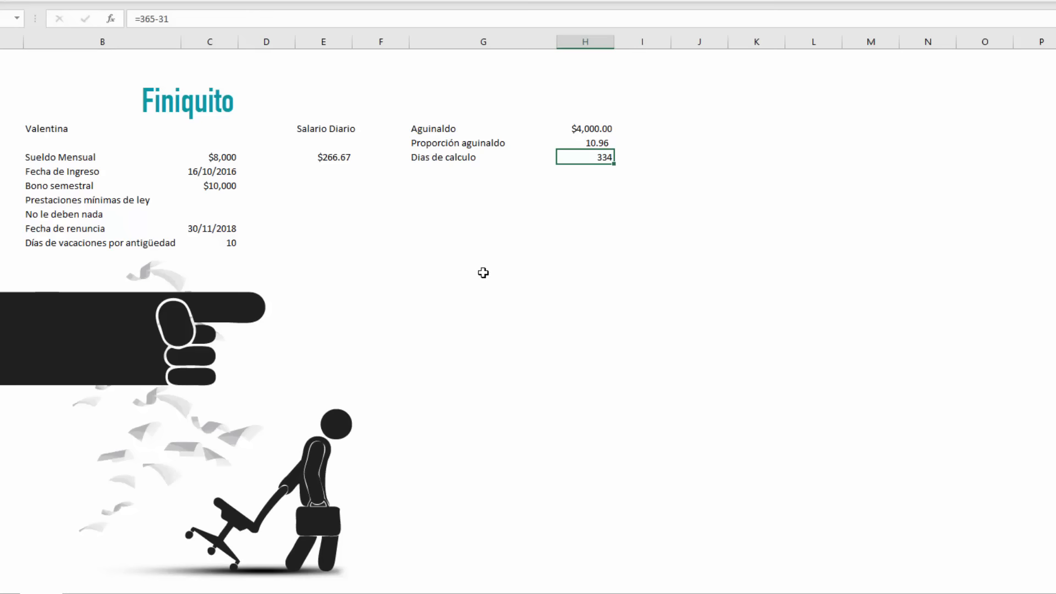
# Enter the label "Aguinaldo" in G7, below the Dias de calculo row.
pyautogui.press('Down')
pyautogui.press('Left')
pyautogui.write('Agui')
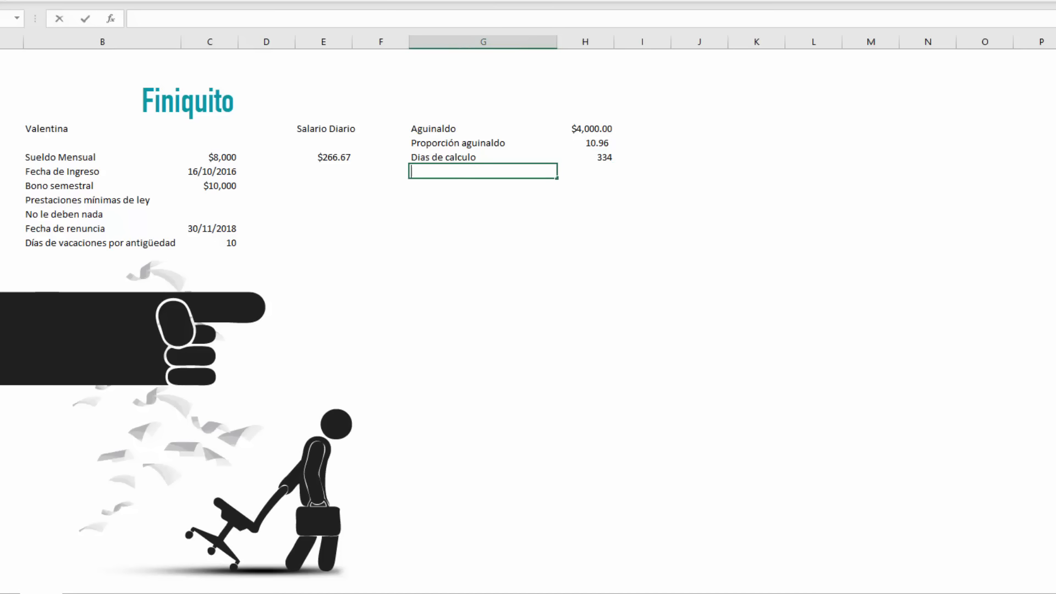
pyautogui.write('naldo')
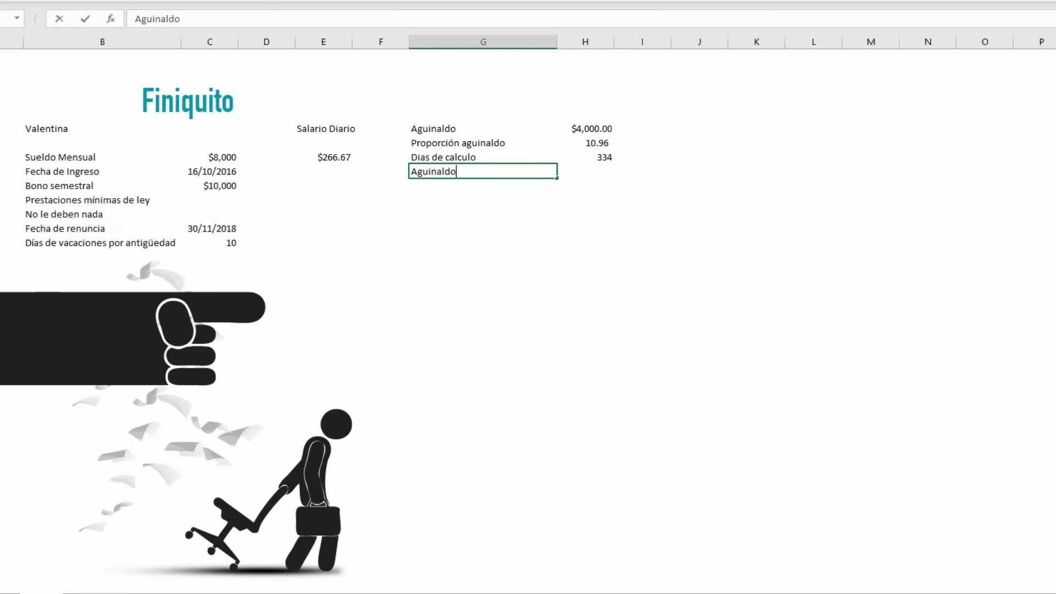
pyautogui.press('Right')
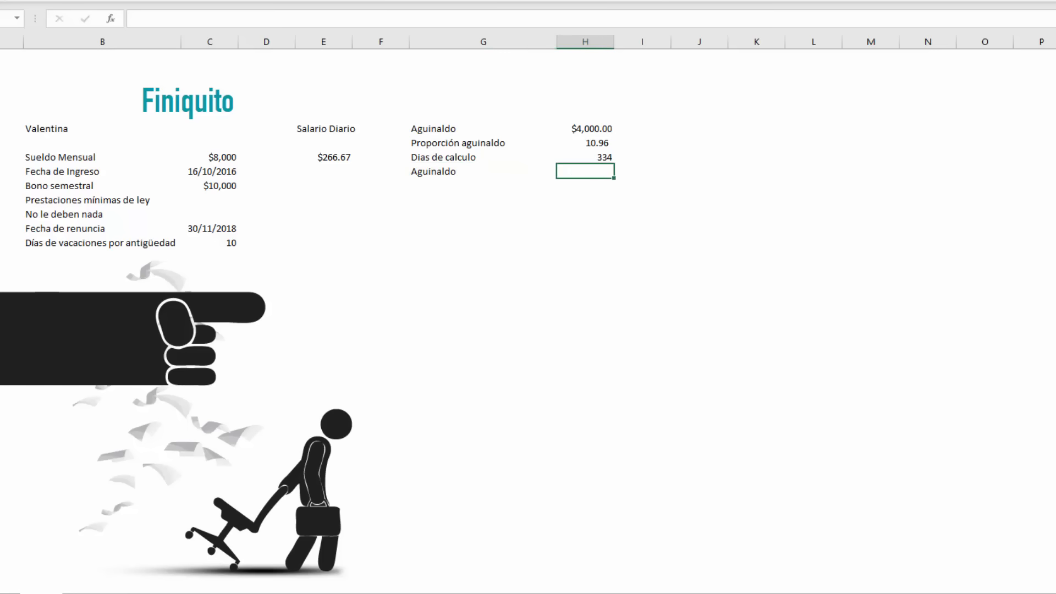
# Calculate the proportional aguinaldo in H7 with the formula =H5*H6.
pyautogui.write('=')
pyautogui.press('Up')
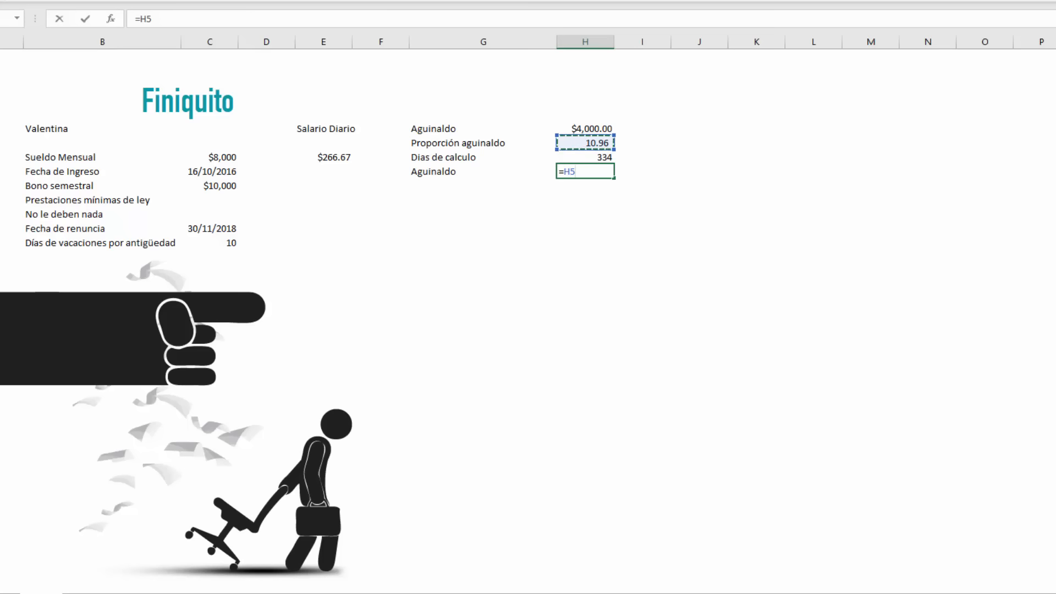
pyautogui.write('*')
pyautogui.press('Up')
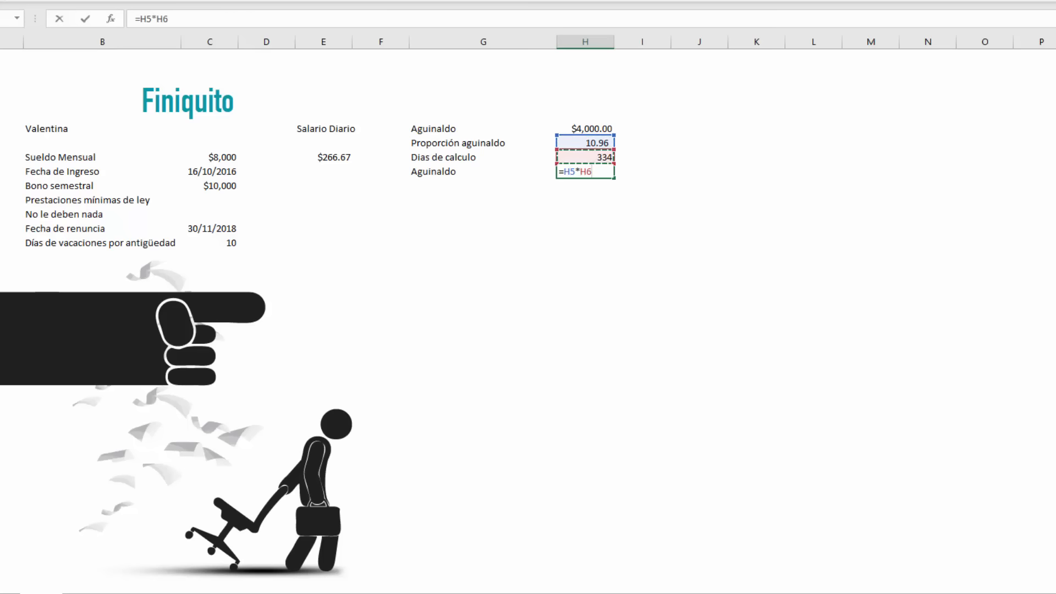
pyautogui.hotkey('shift', 'Tab')
# Add a bottom border beneath the Dias de calculo row, cells G6:H6.
pyautogui.press('Right')
pyautogui.press('Up')
pyautogui.hotkey('shift', 'Left')
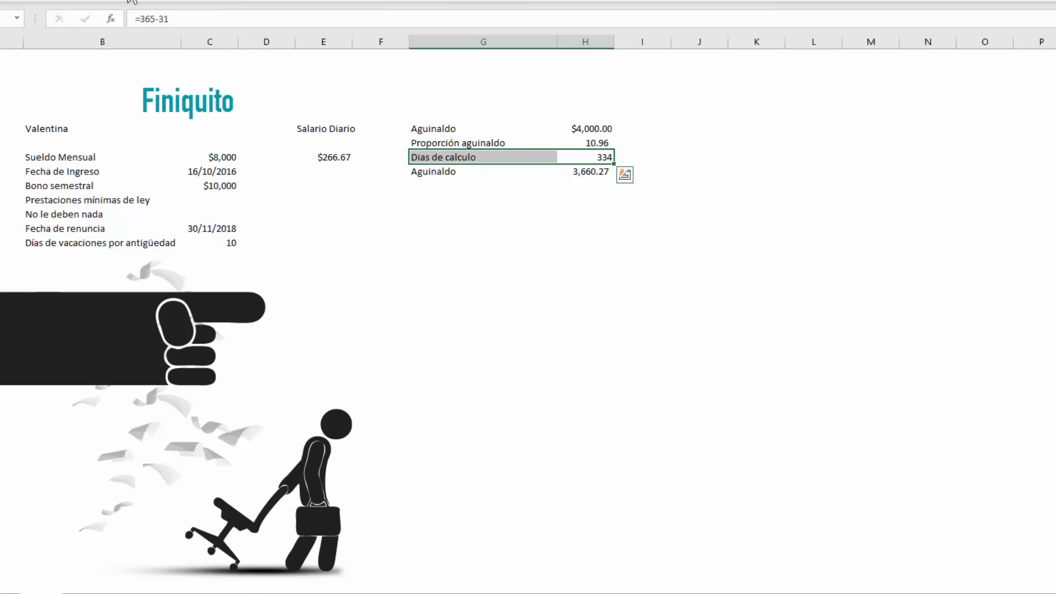
pyautogui.click(145, 1)
pyautogui.click(194, 8)
pyautogui.click(757, 314)
# Apply outside borders around the aguinaldo block, cells G4:H8.
pyautogui.moveTo(436, 128); pyautogui.dragTo(604, 179)
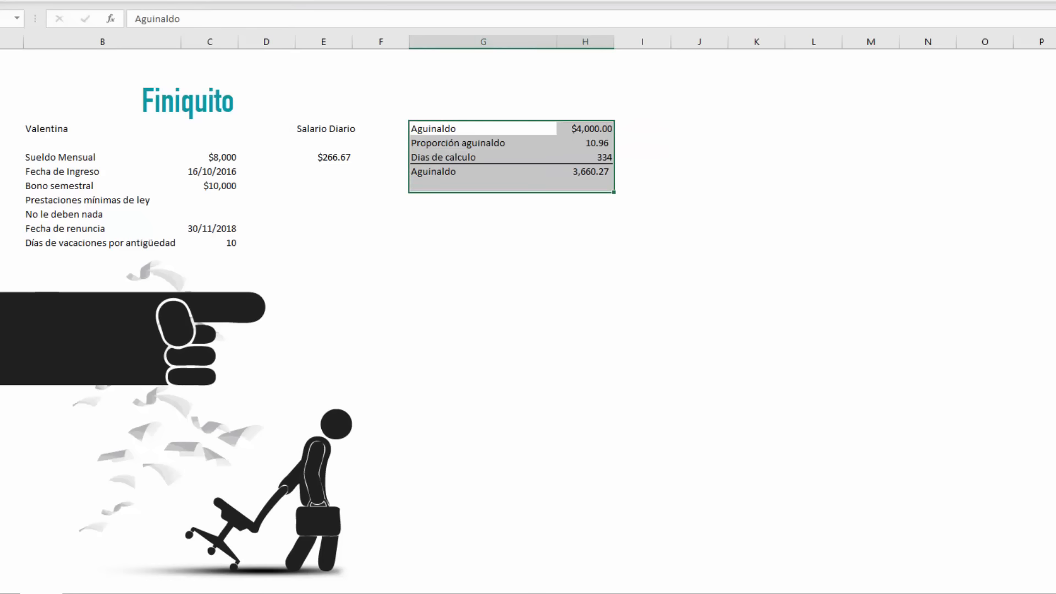
pyautogui.click(163, 2)
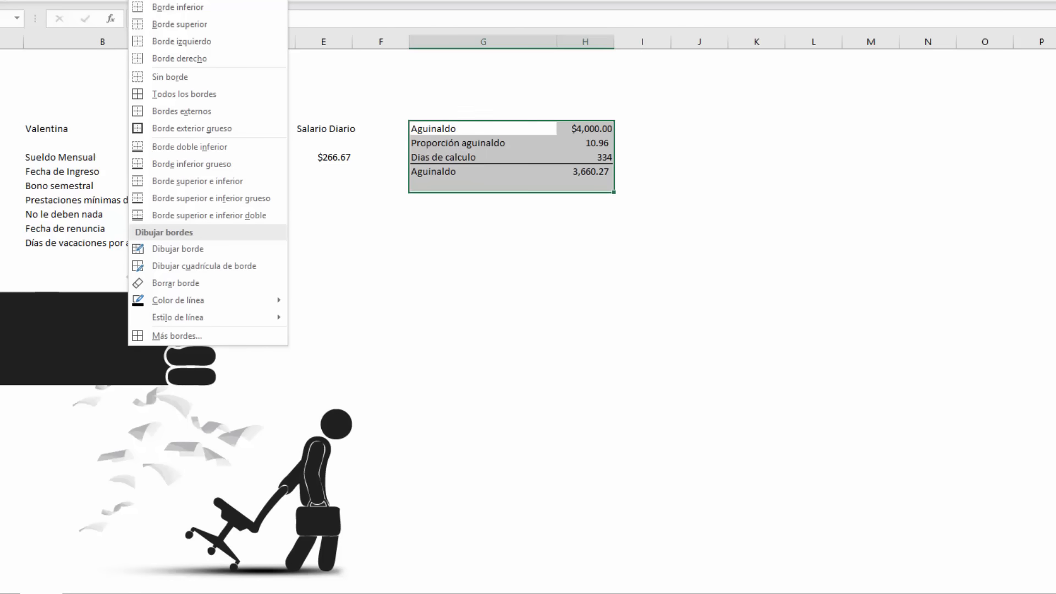
pyautogui.click(187, 113)
pyautogui.click(688, 236)
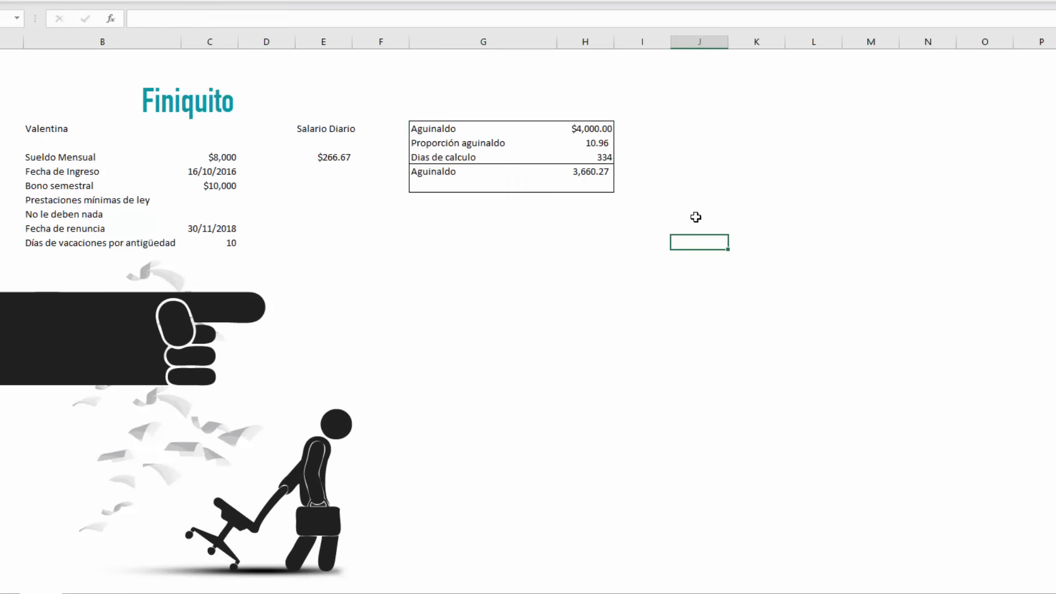
# Enter the label "Vacaciones" in I4, beside the aguinaldo block.
pyautogui.click(625, 131)
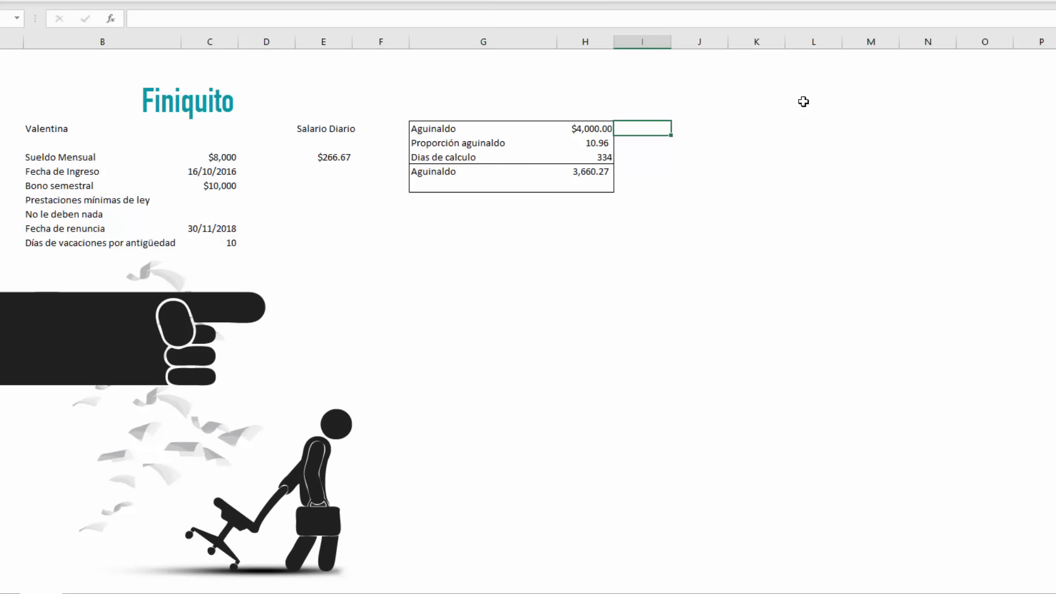
pyautogui.write('Vacaciones')
pyautogui.press('Return')
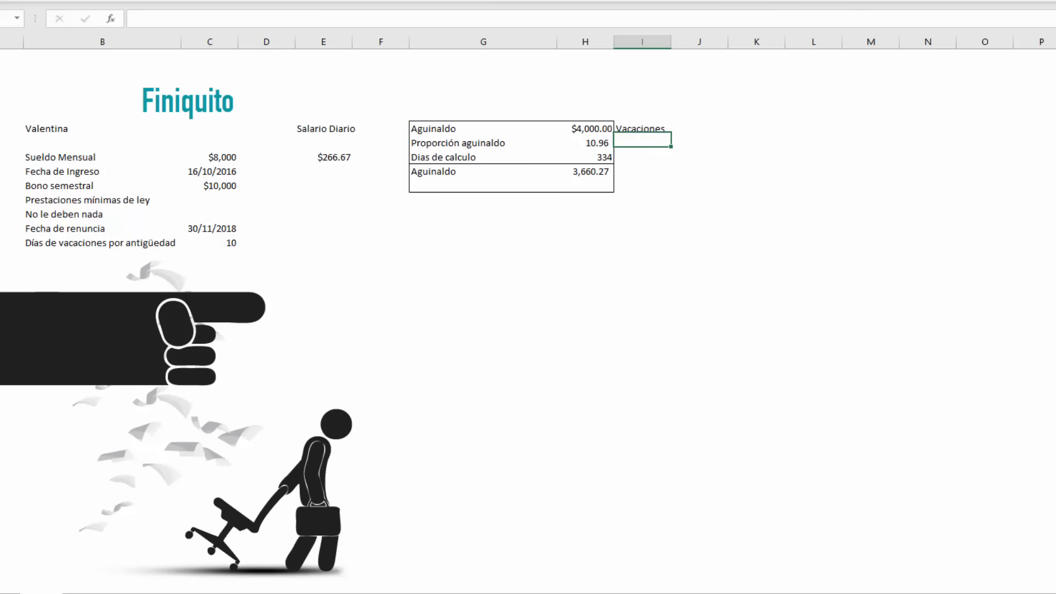
# Calculate the vacation pay in J4 as daily salary times vacation days, with =E6*C12.
pyautogui.press('Up')
pyautogui.press('Right')
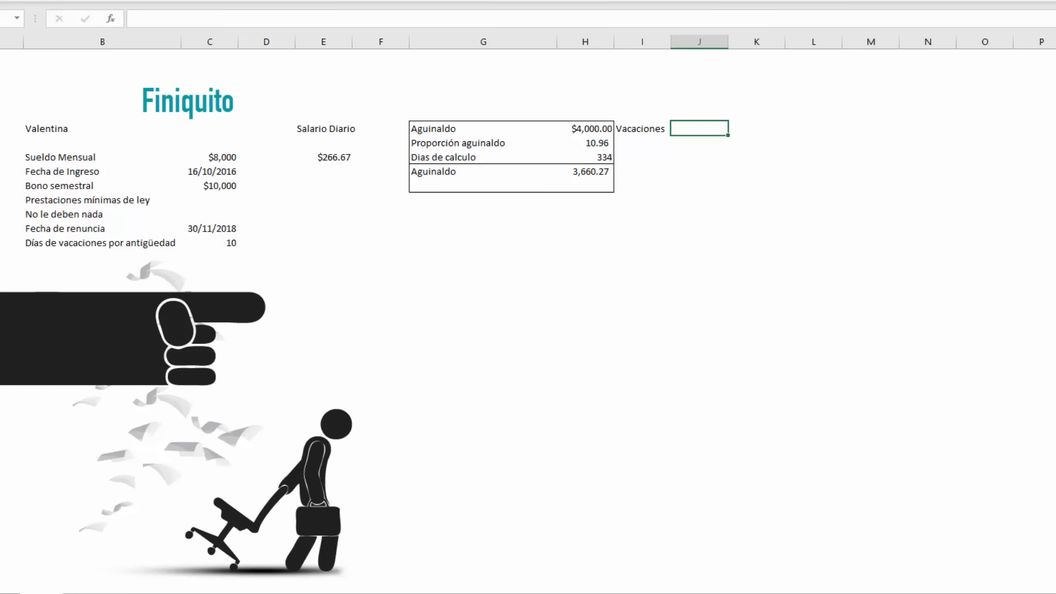
pyautogui.write('=')
pyautogui.press('Left')
pyautogui.press('Left')
pyautogui.press('Left')
pyautogui.press('Left')
pyautogui.press('Left')
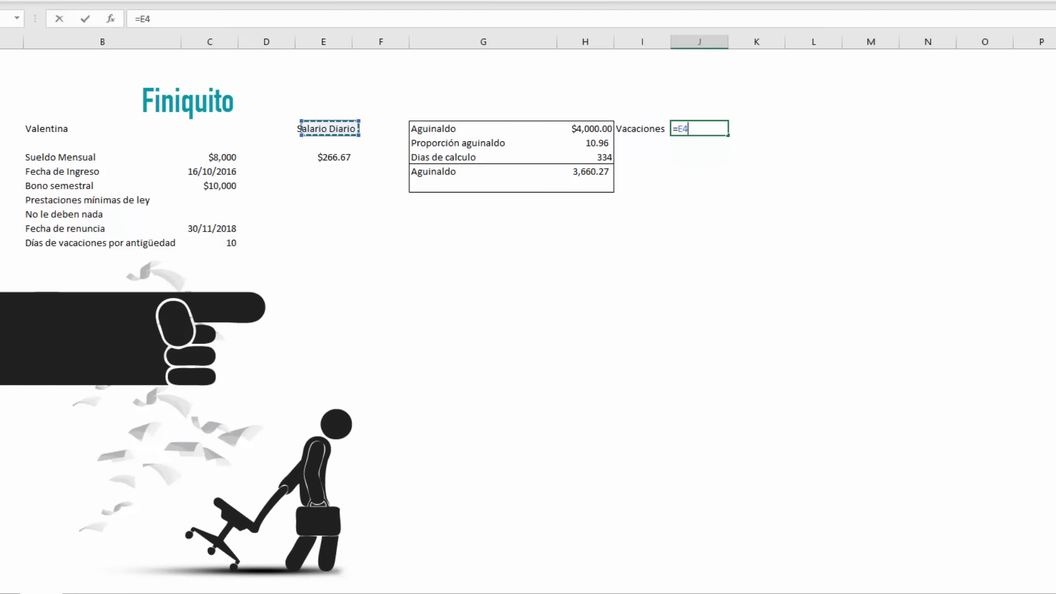
pyautogui.press('Down')
pyautogui.press('Down')
pyautogui.write('*')
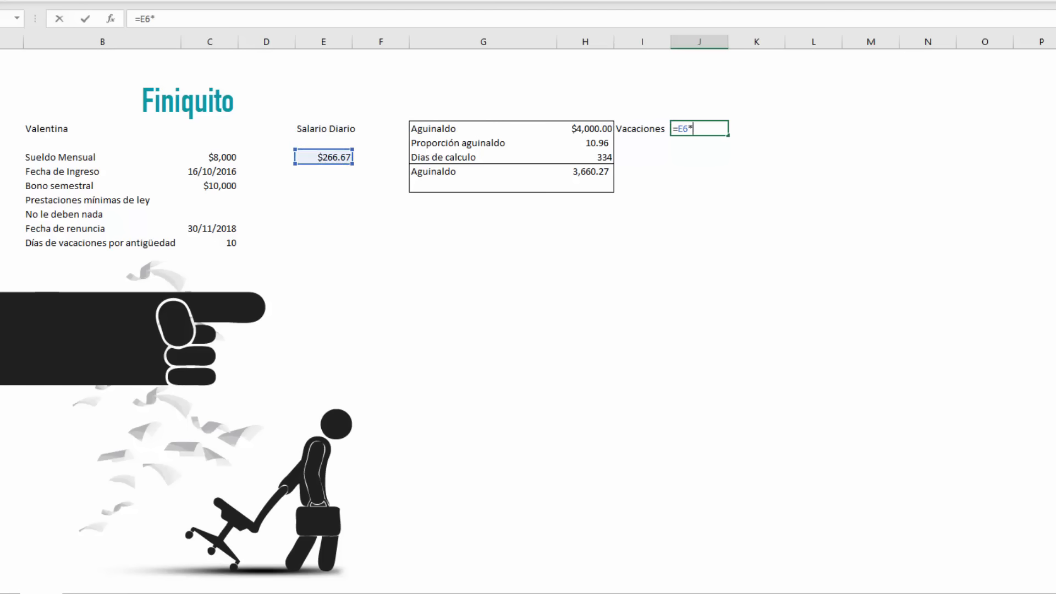
pyautogui.press('Down')
pyautogui.press('Down')
pyautogui.press('Down')
pyautogui.press('Down')
pyautogui.press('Down')
pyautogui.press('Down')
pyautogui.press('Down')
pyautogui.press('Left')
pyautogui.press('Left')
pyautogui.press('Left')
pyautogui.press('Left')
pyautogui.press('Left')
pyautogui.press('Left')
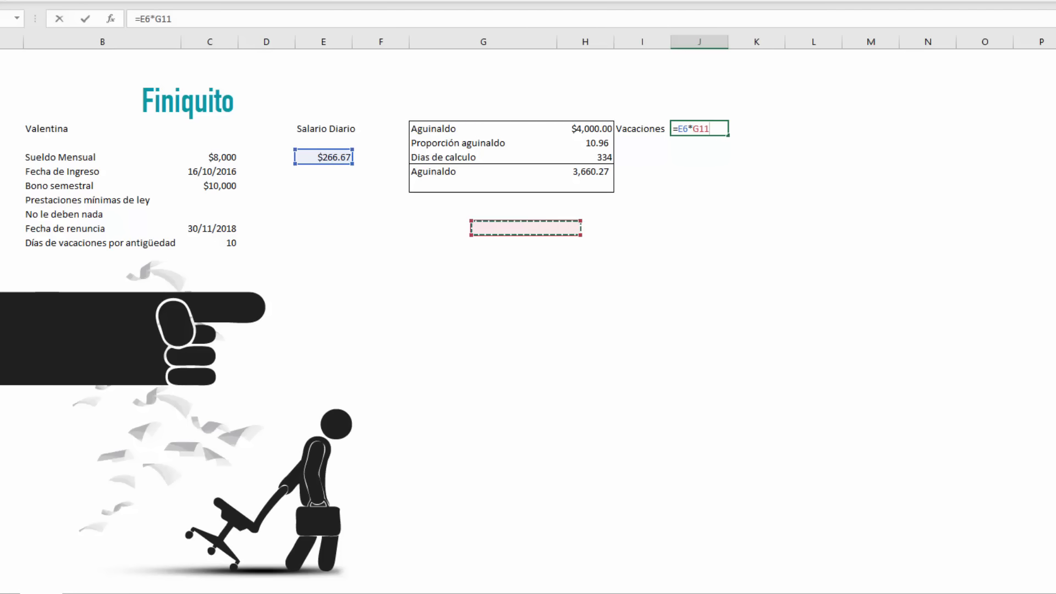
pyautogui.press('Left')
pyautogui.press('Down')
pyautogui.press('Return')
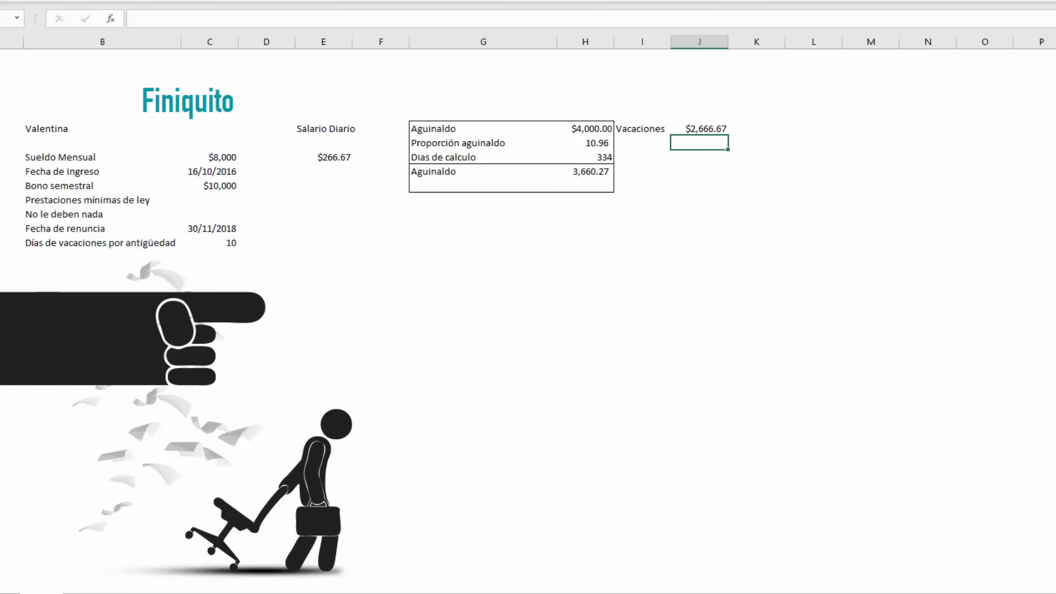
# Enter the label "Proporción de vacaciones" in I5 and fit the width of column I to it.
pyautogui.press('Left')
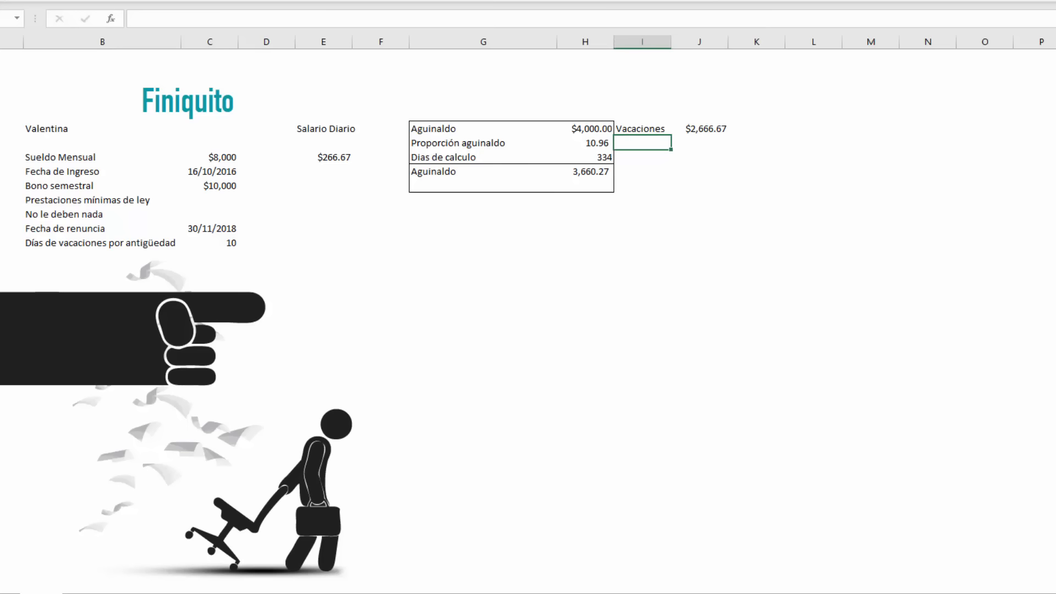
pyautogui.write('Proporción')
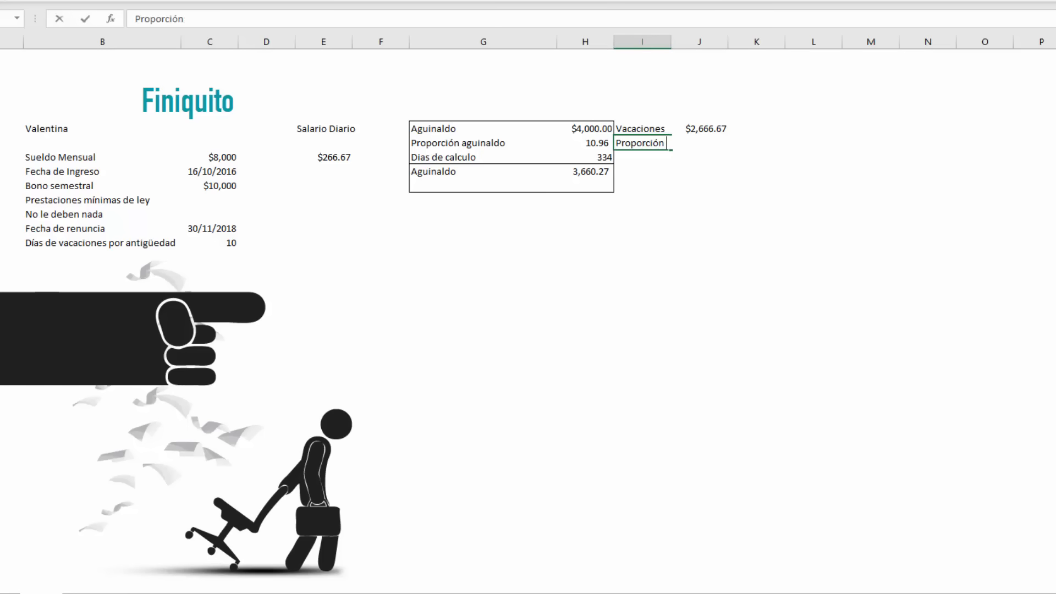
pyautogui.write(' de vacaciones')
pyautogui.press('Return')
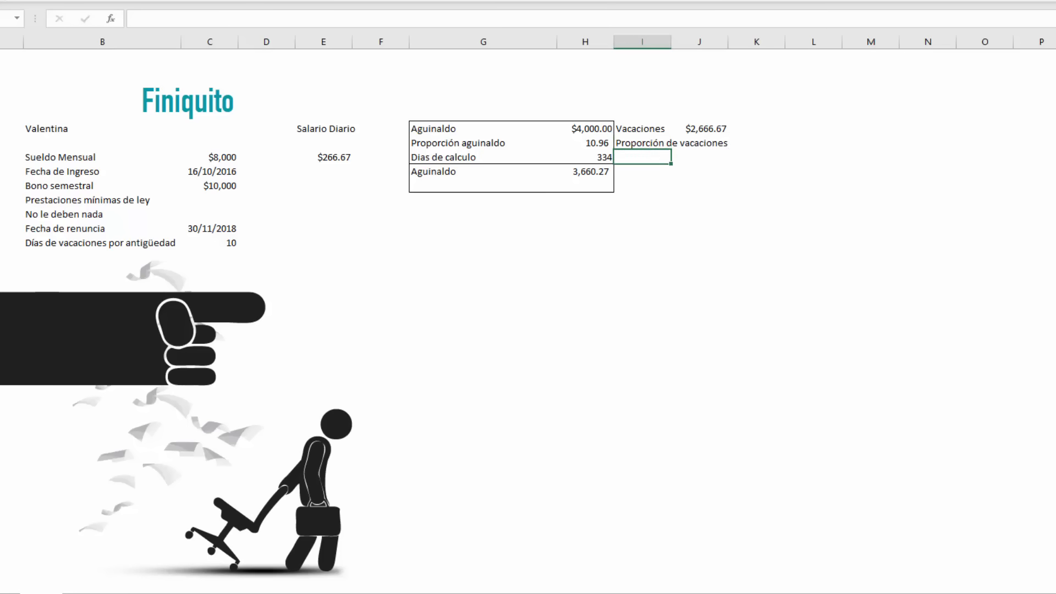
pyautogui.doubleClick(671, 41)
# Calculate the daily vacation proportion in J5 as =J4/365 and format it as a number without the currency symbol.
pyautogui.press('Up')
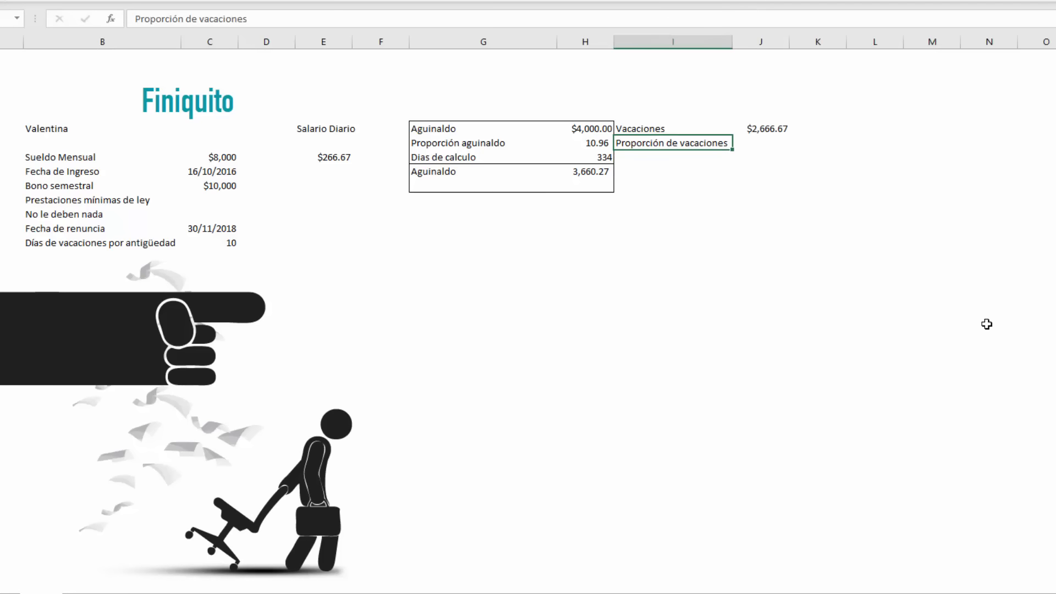
pyautogui.press('Right')
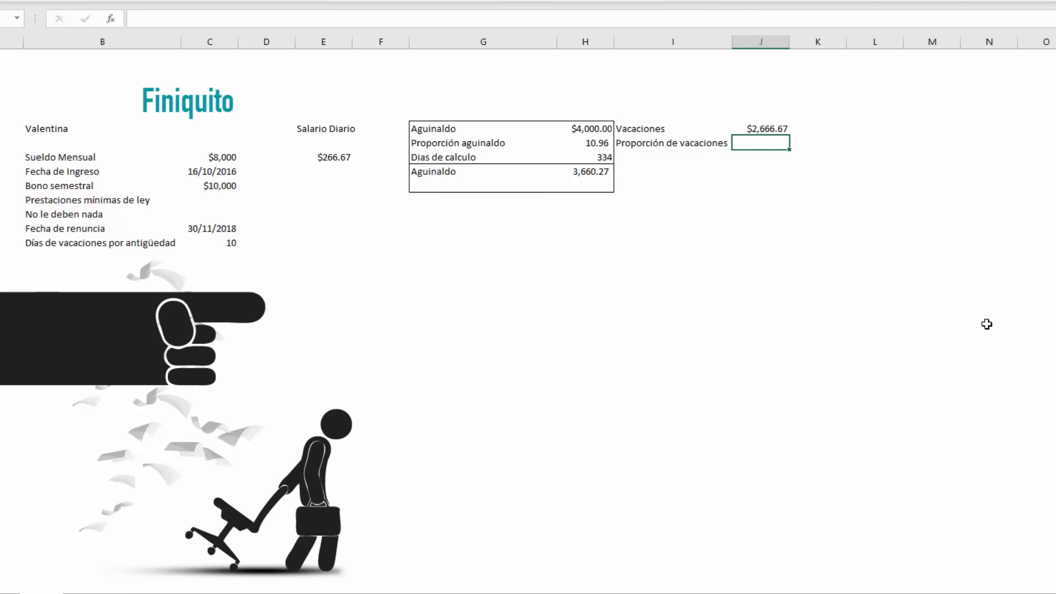
pyautogui.write('=')
pyautogui.press('Up')
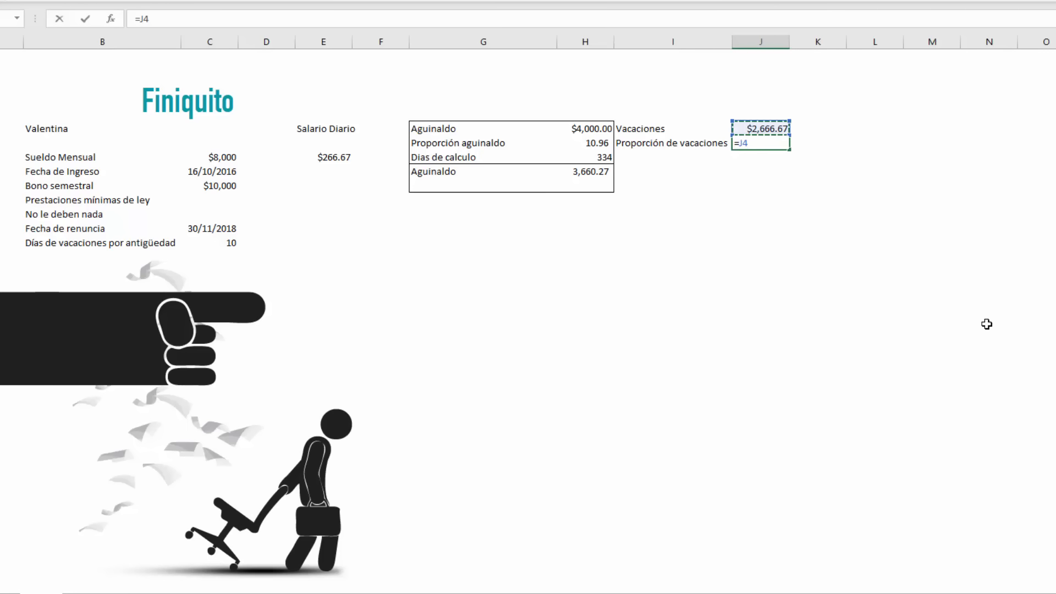
pyautogui.write('/365')
pyautogui.press('Return')
pyautogui.press('Up')
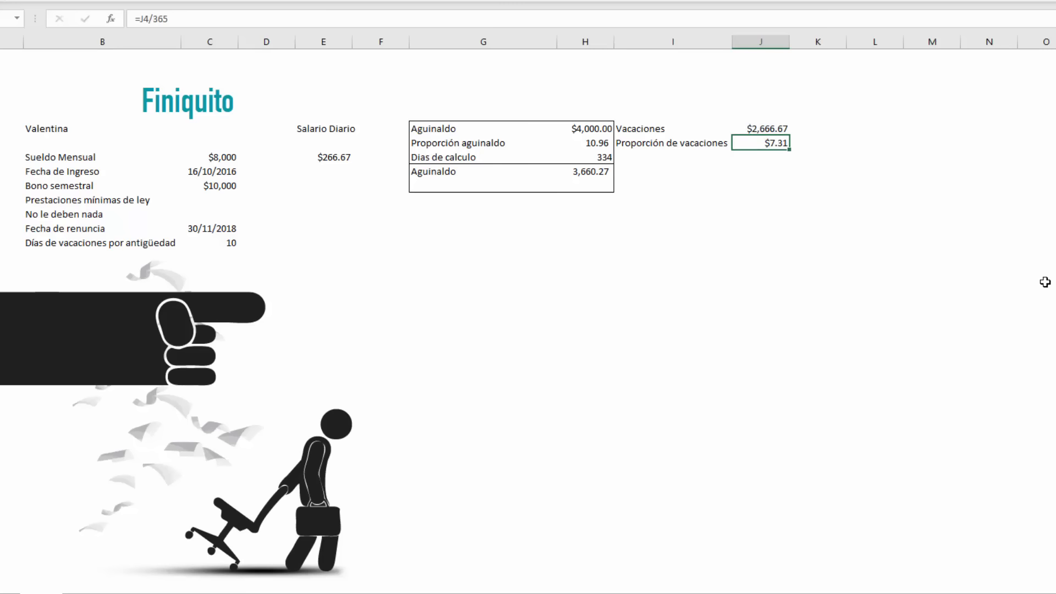
pyautogui.click(500, 0)
pyautogui.click(643, 141)
# Add the label "Días de calculo" in I6 and compute the days in J6 with =15+30.
pyautogui.click(637, 161)
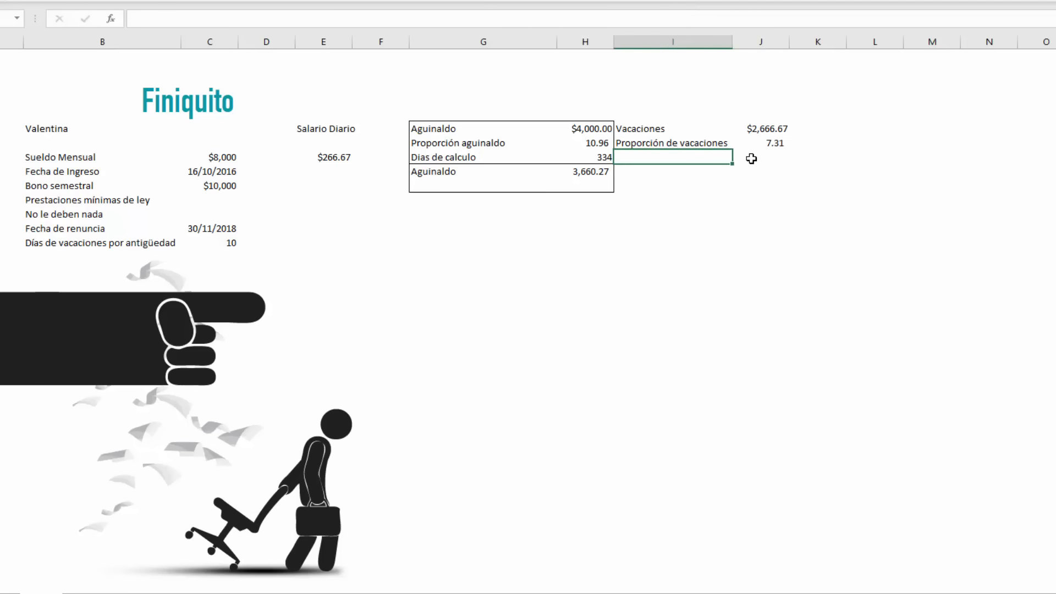
pyautogui.write('Días de calculo')
pyautogui.click(752, 158)
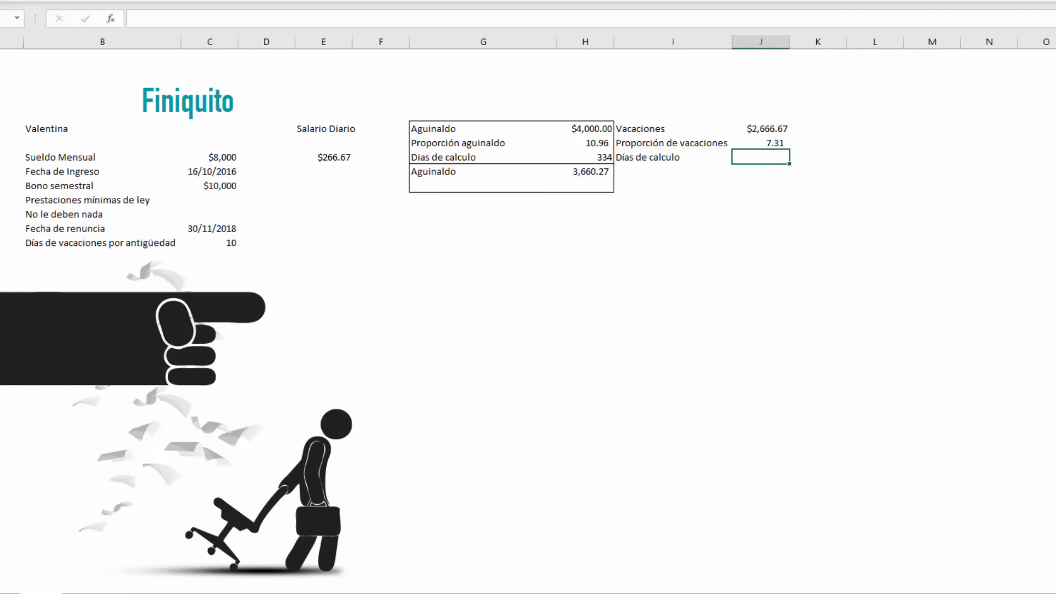
pyautogui.write('15')
pyautogui.press('BackSpace')
pyautogui.press('BackSpace')
pyautogui.write('=15+30')
pyautogui.press('Return')
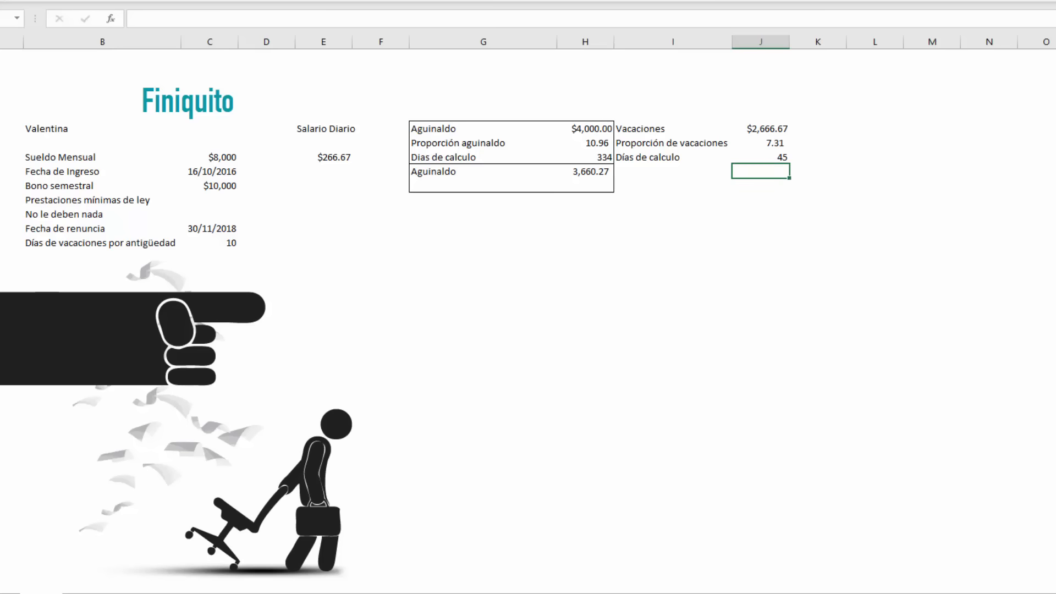
# Calculate the proportional vacation amount in J7 as =J6*J5 and give it a currency format with the $ symbol.
pyautogui.click(761, 157)
pyautogui.press('Down')
pyautogui.press('Down')
pyautogui.press('Left')
pyautogui.press('Left')
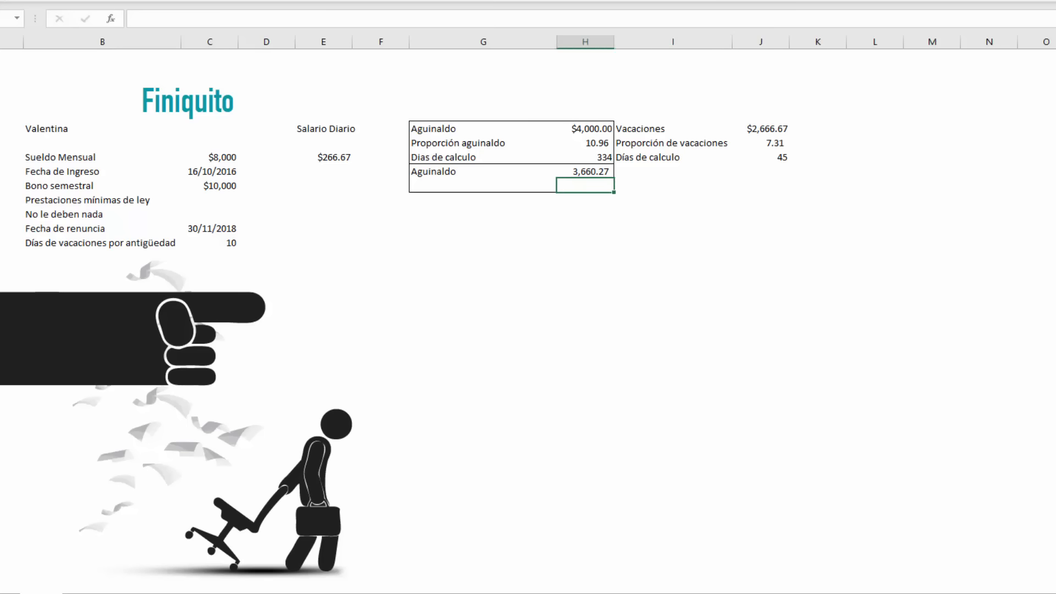
pyautogui.press('Up')
pyautogui.press('Right')
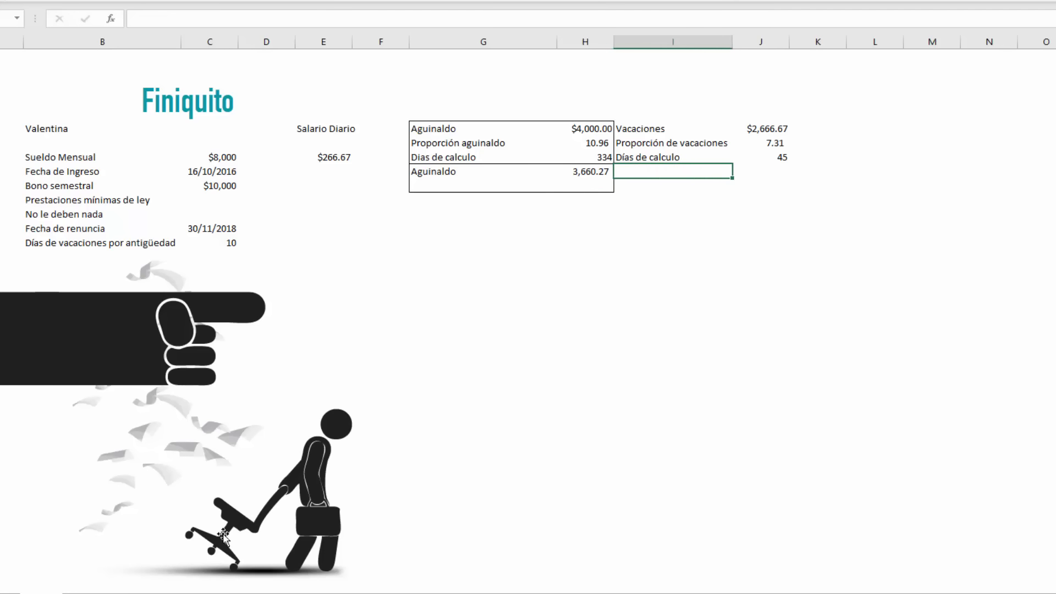
pyautogui.press('Right')
pyautogui.write('=')
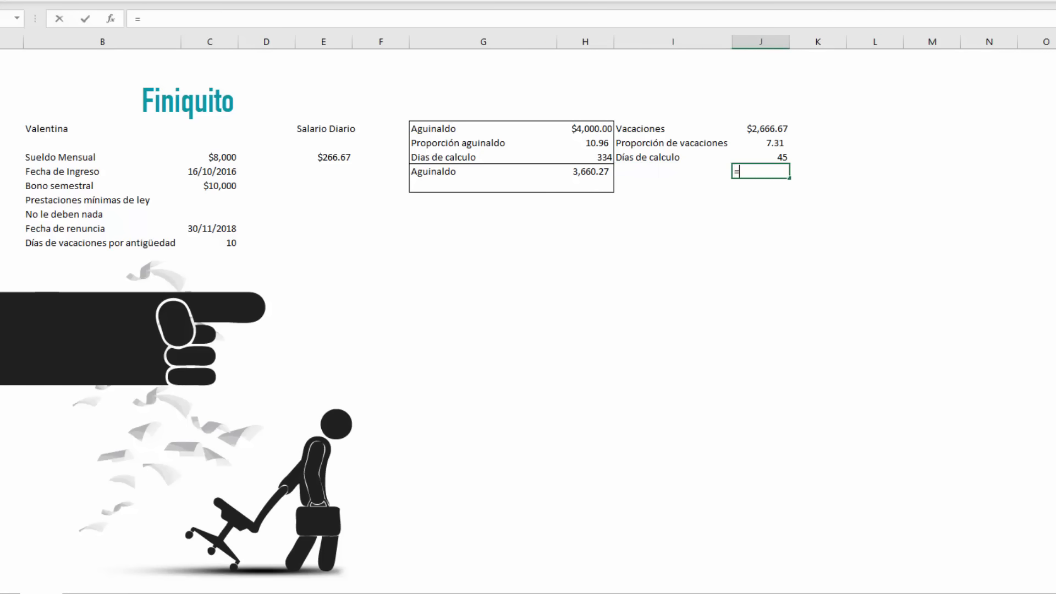
pyautogui.press('Up')
pyautogui.write('*')
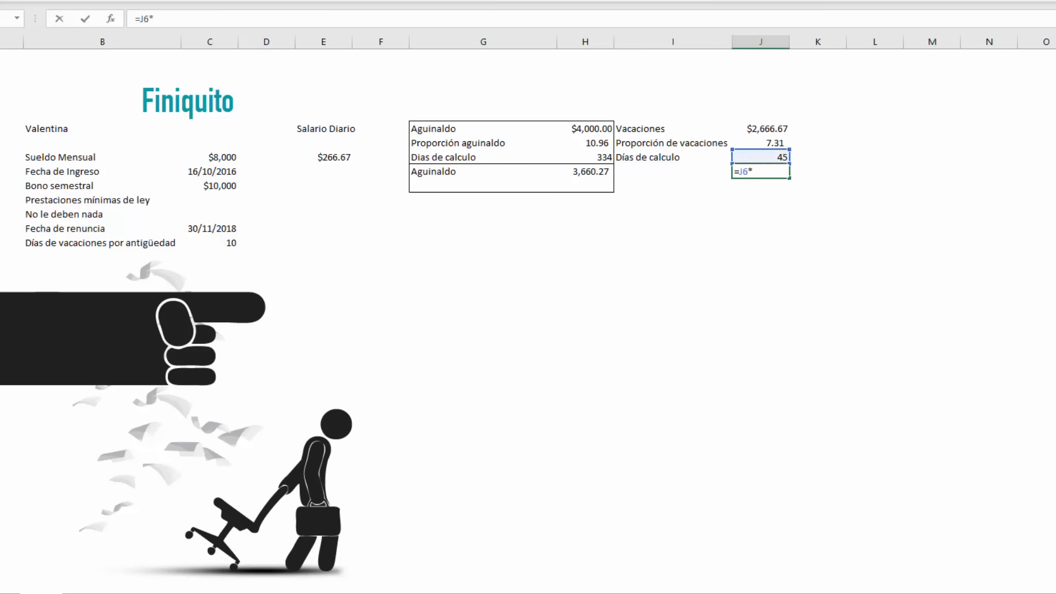
pyautogui.press('Up')
pyautogui.press('Up')
pyautogui.press('Return')
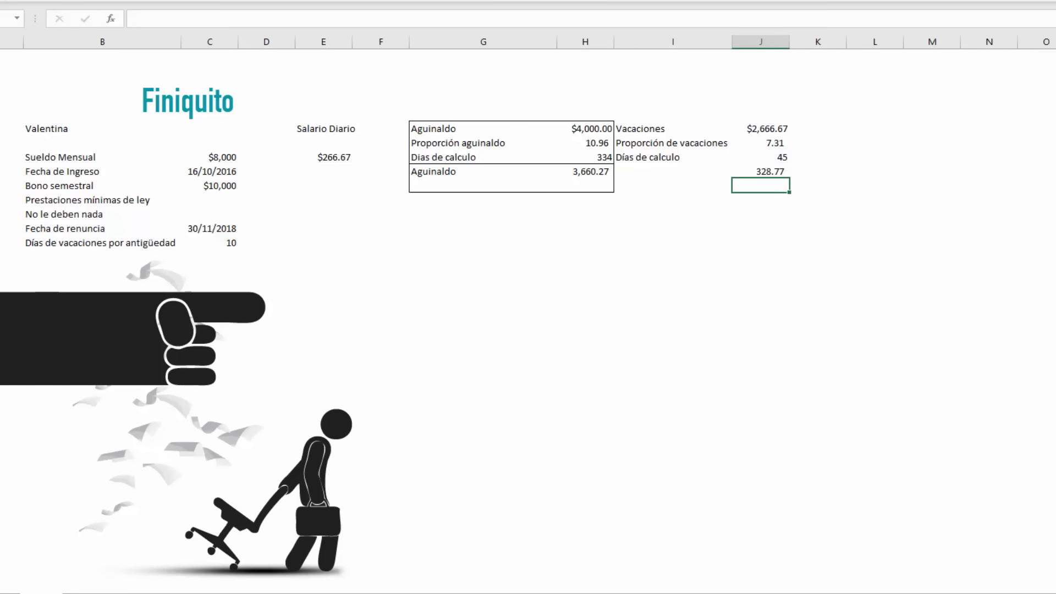
pyautogui.press('Up')
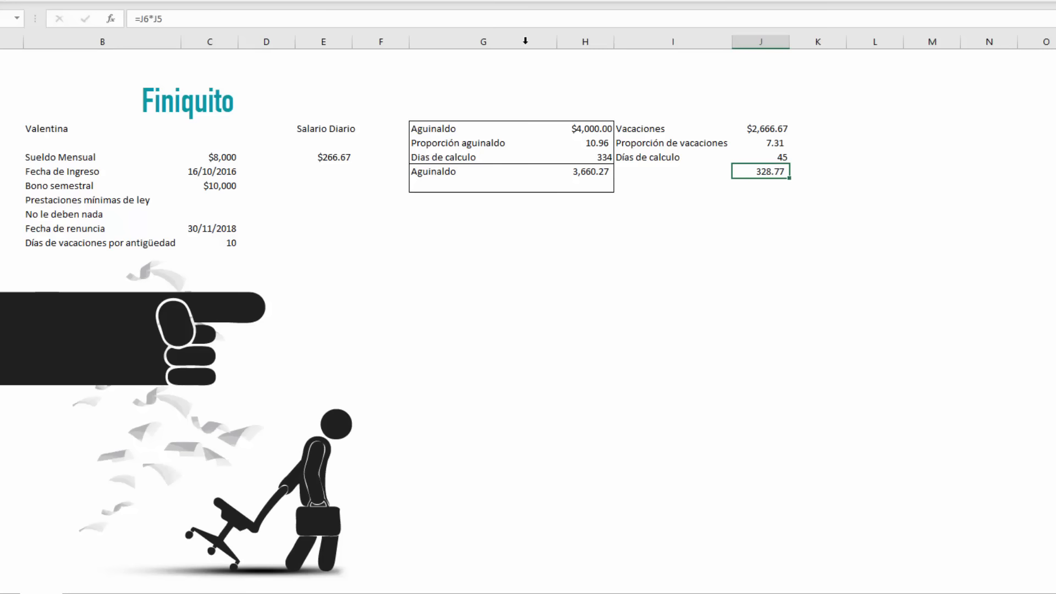
pyautogui.hotkey('ctrl', 'shift', '4')
# Enter the label "Vacaciones" in I7, below the Días de calculo row.
pyautogui.press('Up')
pyautogui.press('Up')
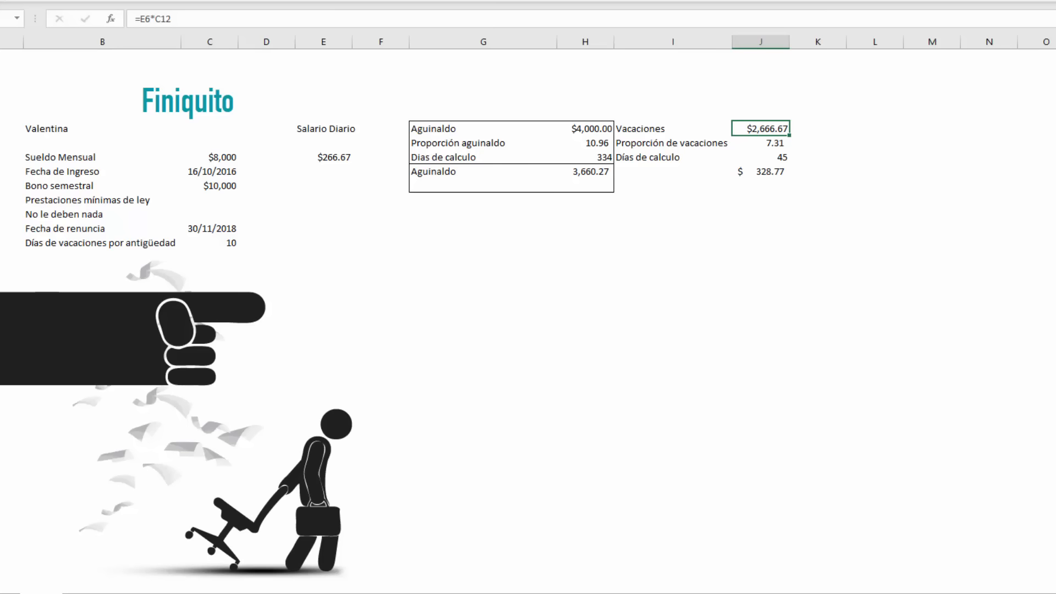
pyautogui.press('Down')
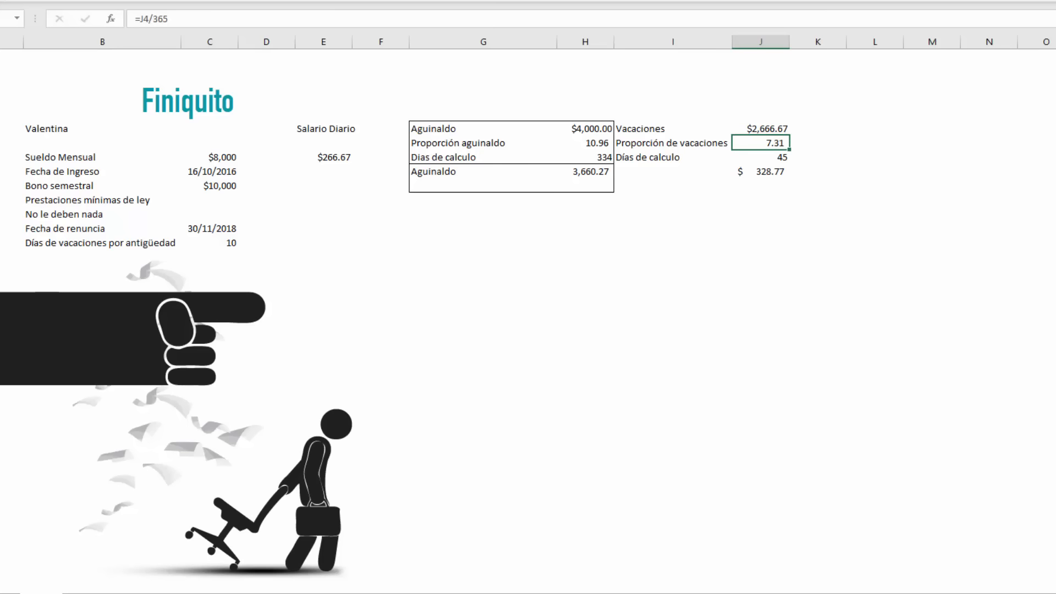
pyautogui.press('Down')
pyautogui.press('Left')
pyautogui.write('Vacacion')
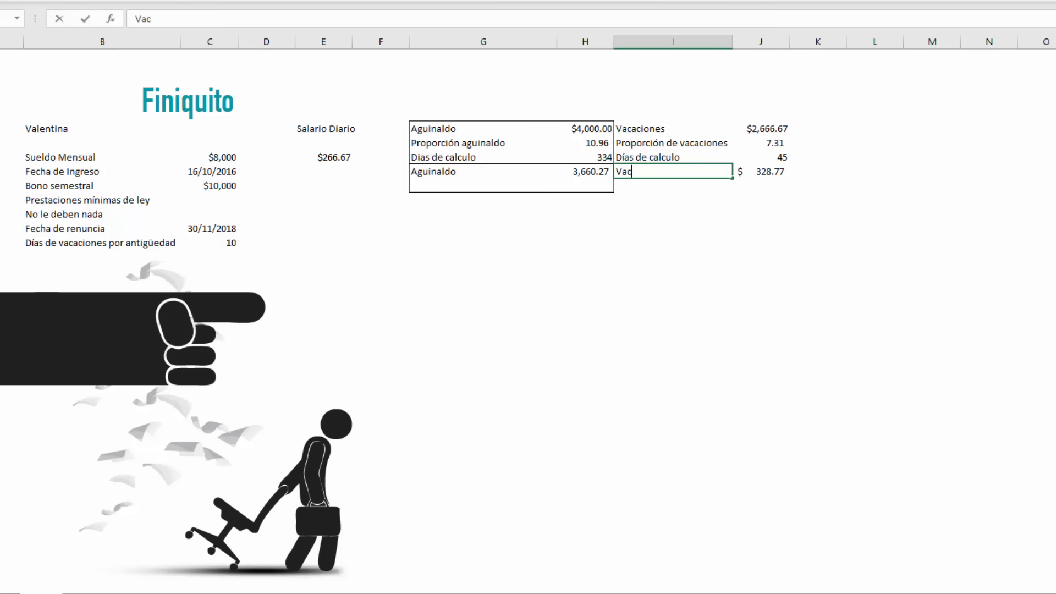
pyautogui.press('BackSpace')
pyautogui.write('nes')
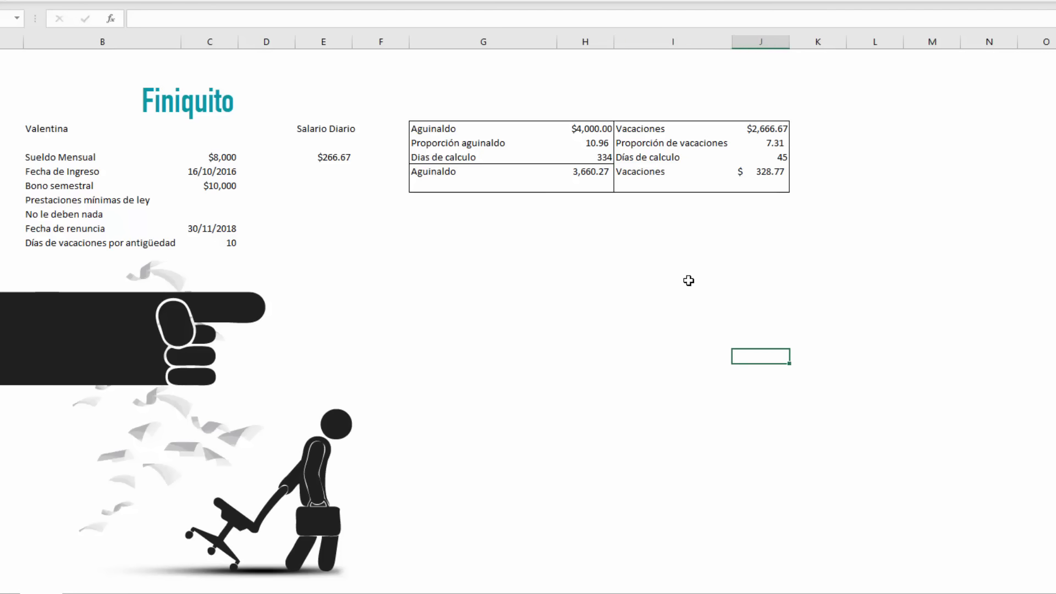
# Add a bottom border beneath the vacation block's Días de calculo row, cells I6:J6.
pyautogui.click(720, 162)
pyautogui.moveTo(720, 161); pyautogui.dragTo(742, 161)
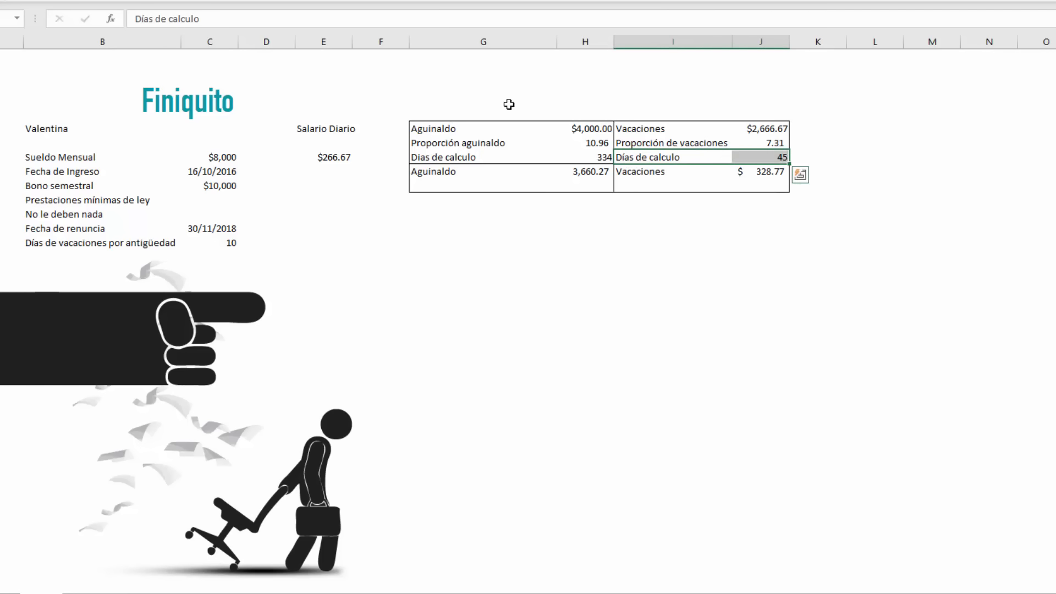
pyautogui.click(148, 2)
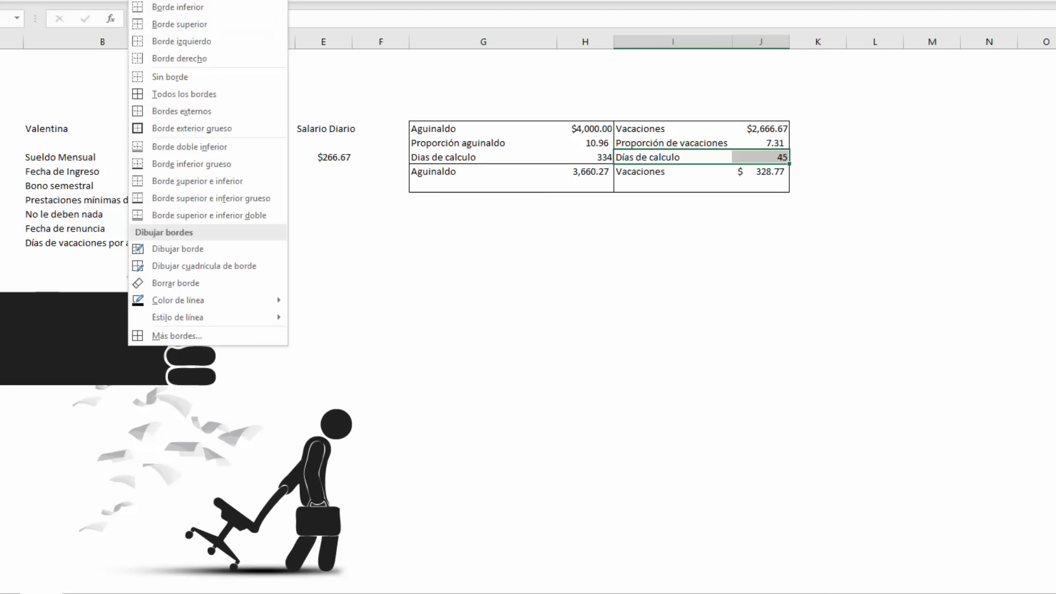
pyautogui.click(193, 7)
pyautogui.click(875, 356)
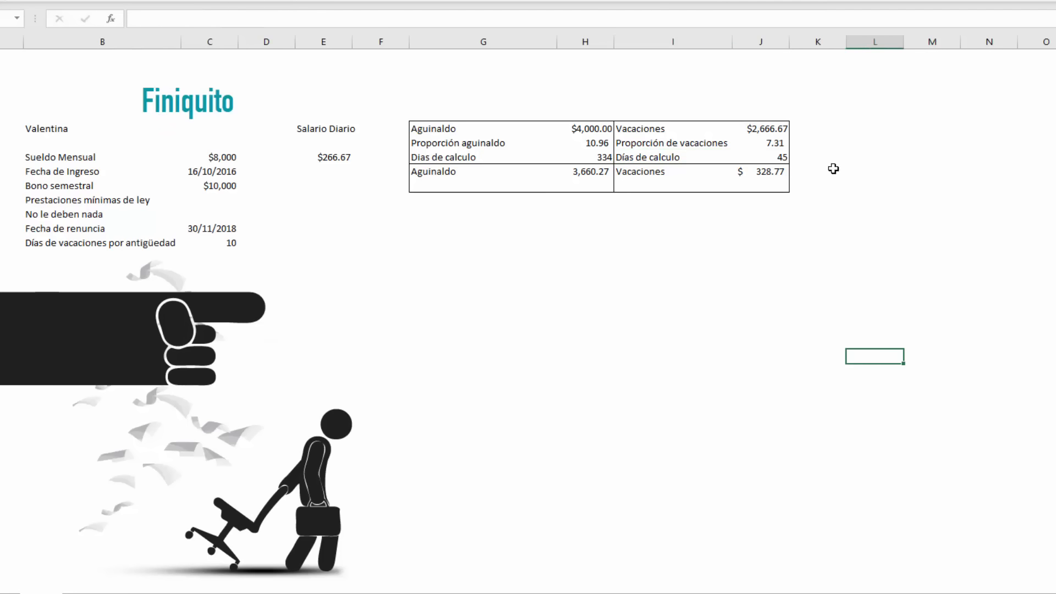
pyautogui.click(820, 142)
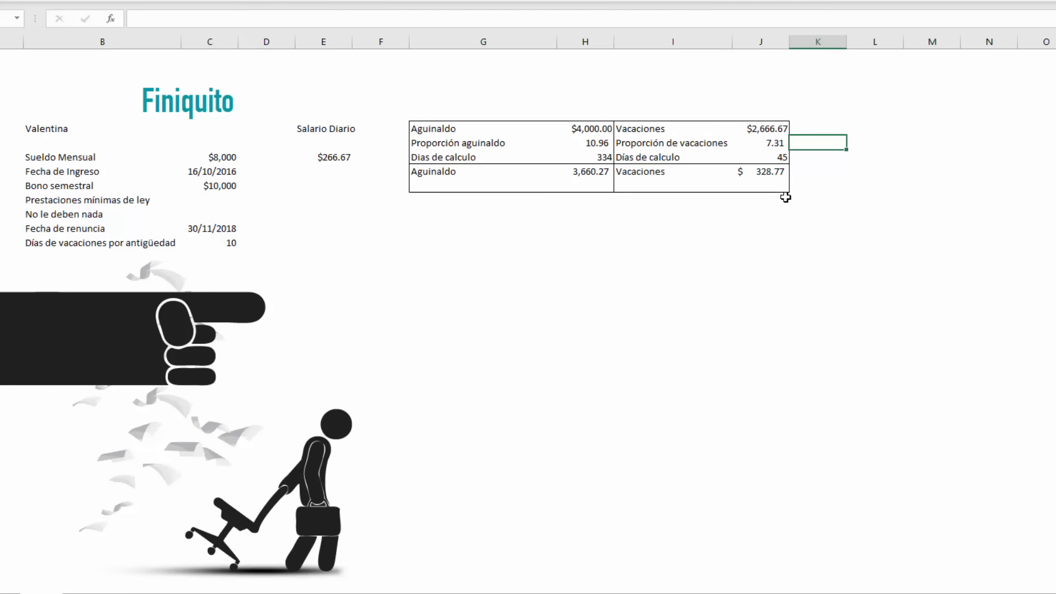
# Add the label "Prima Vacacional" in I8 and calculate its amount in J8 as =J7*25%.
pyautogui.click(762, 174)
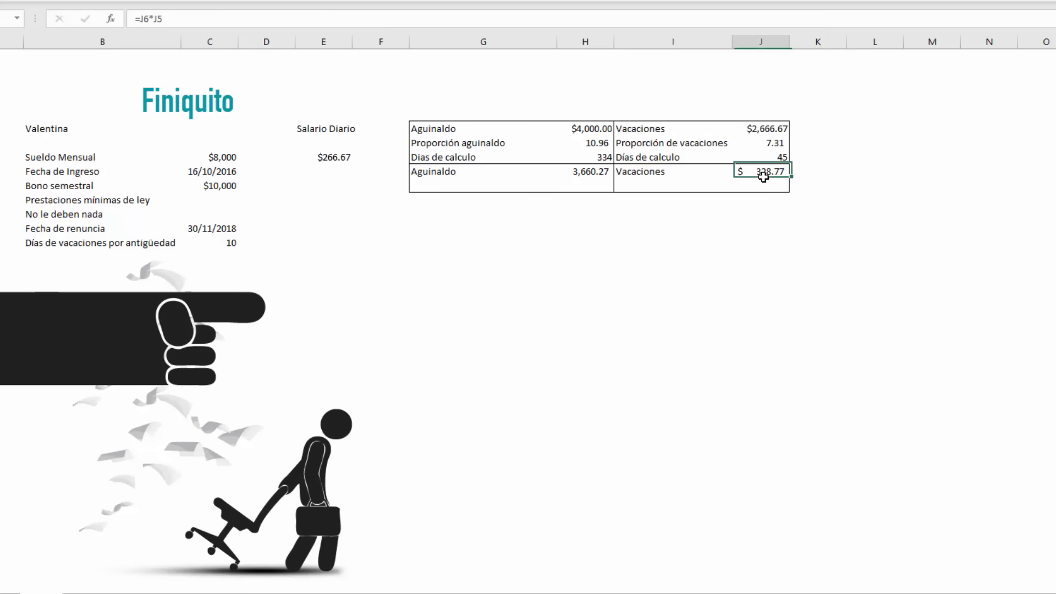
pyautogui.click(663, 187)
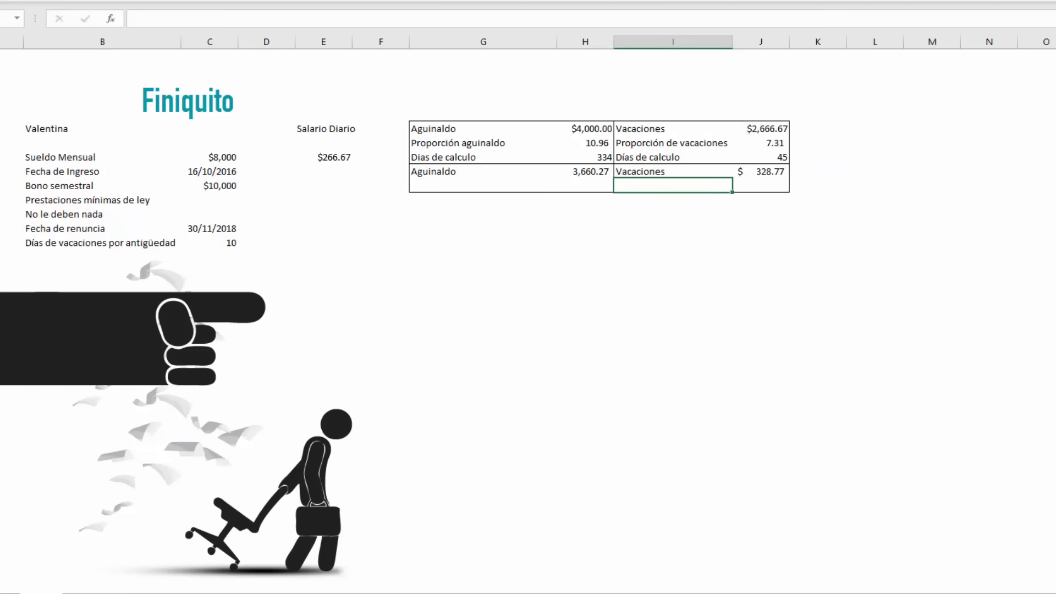
pyautogui.write('Prima Vacacional')
pyautogui.press('Tab')
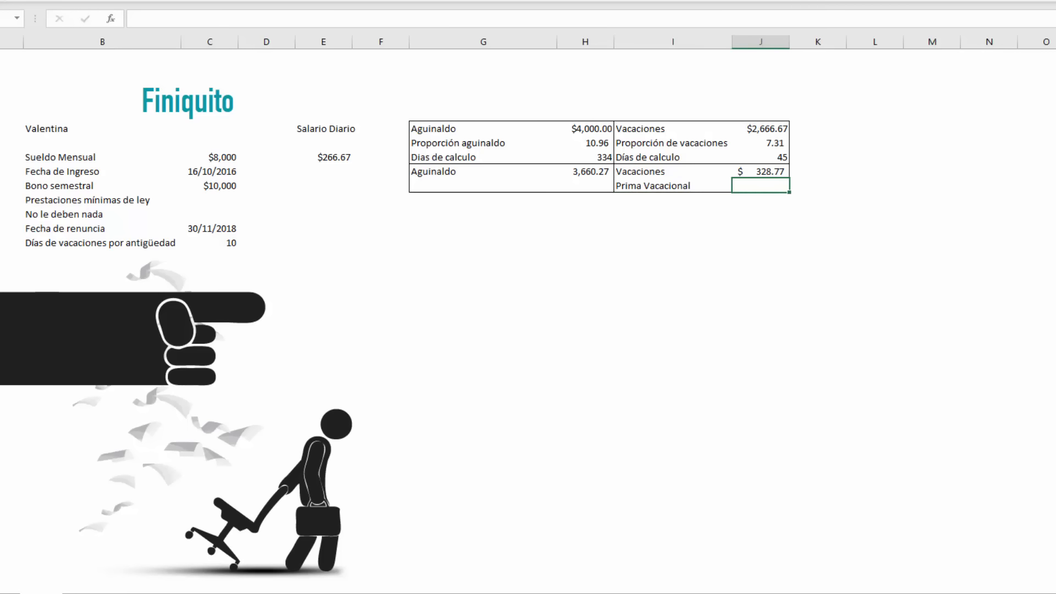
pyautogui.write('=')
pyautogui.press('Up')
pyautogui.write('*25')
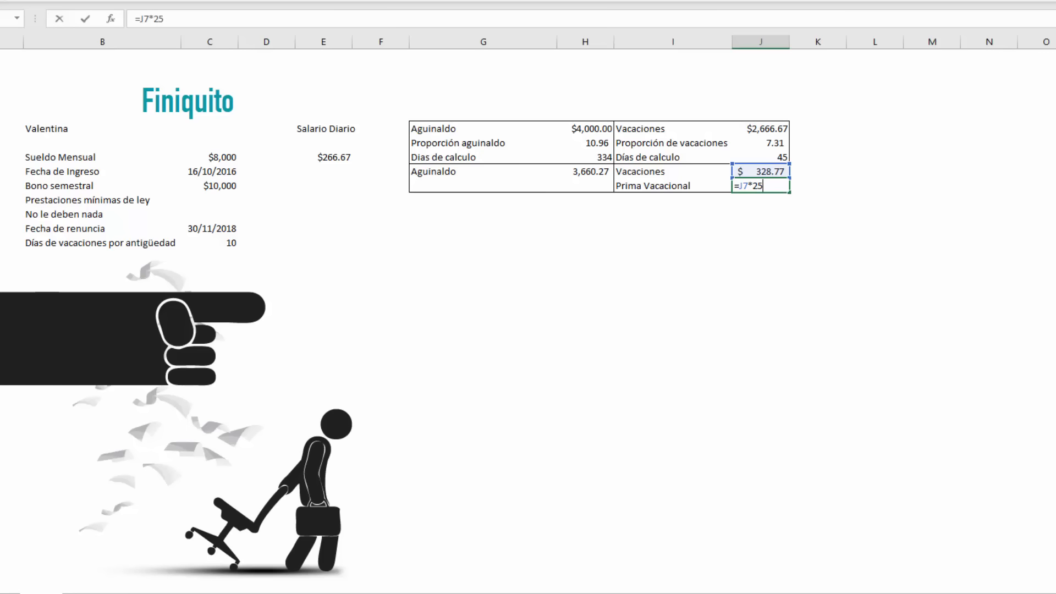
pyautogui.write('%')
pyautogui.press('Return')
pyautogui.press('Up')
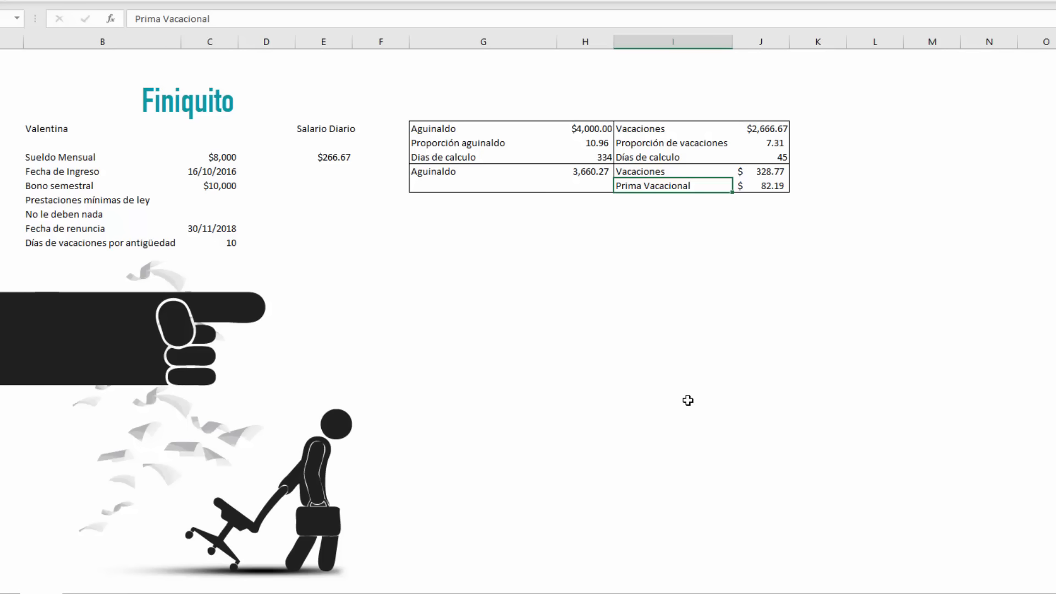
# Enter the summary labels "Finiquito", "Aguinaldo", "Vacaciones" and "Prima Vacacional" in cells L4 to L7.
pyautogui.click(820, 127)
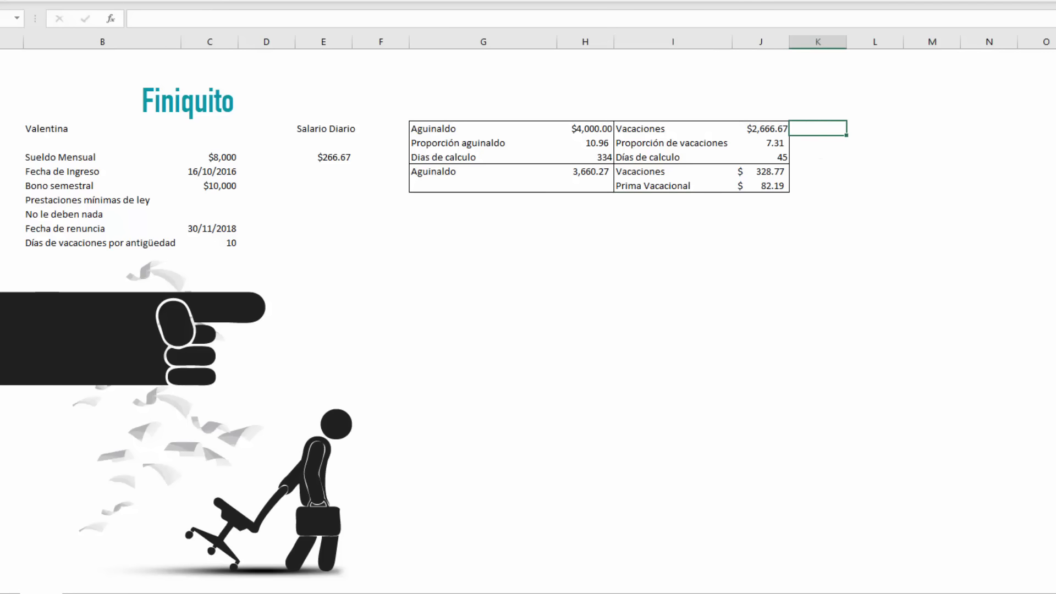
pyautogui.press('Right')
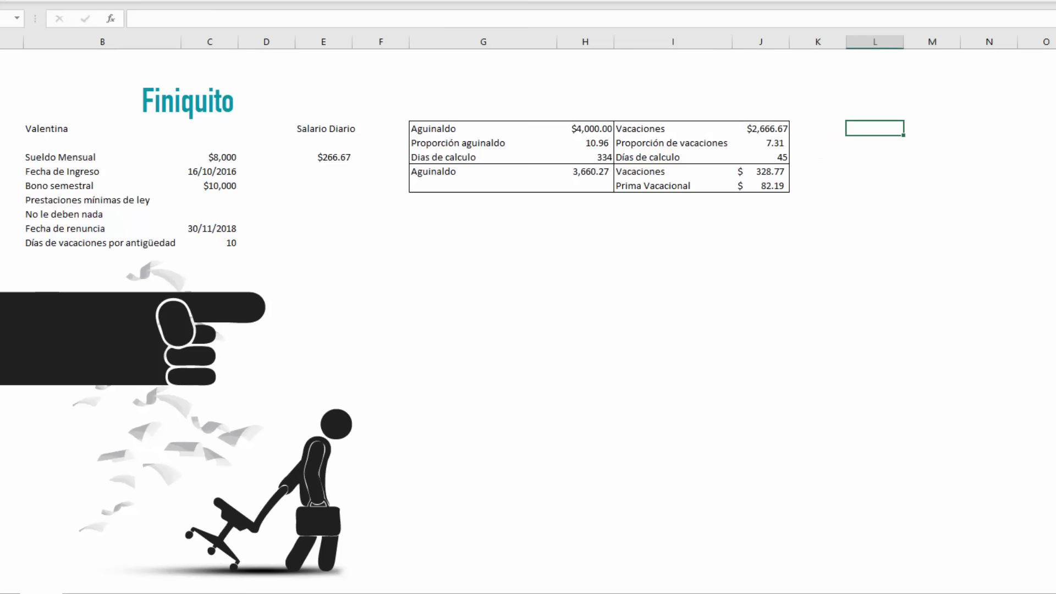
pyautogui.write('Finiquito')
pyautogui.press('Return')
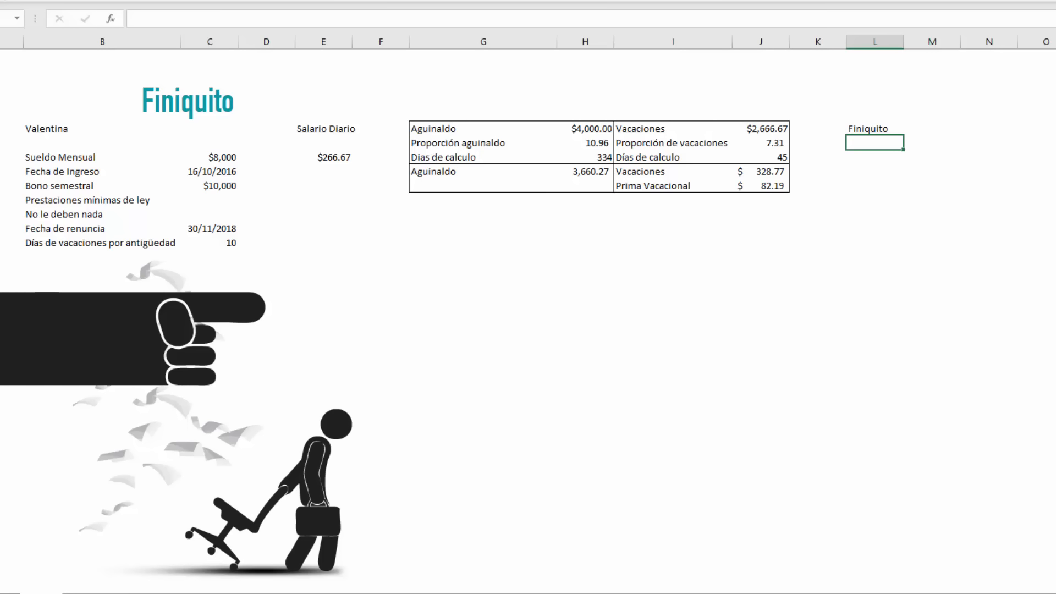
pyautogui.write('Aguinaldo')
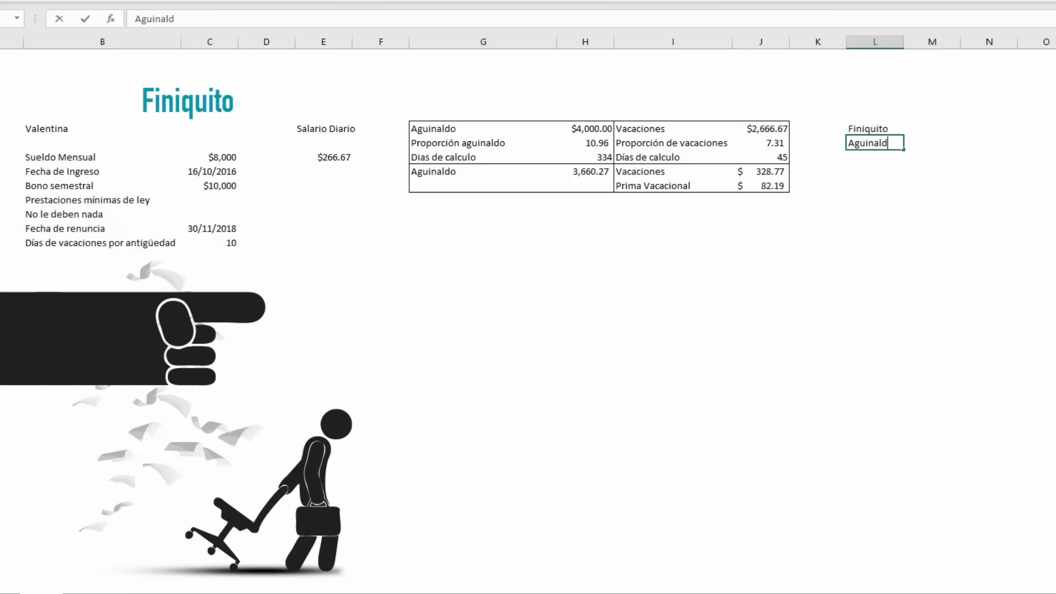
pyautogui.press('Return')
pyautogui.write('Vacaciones')
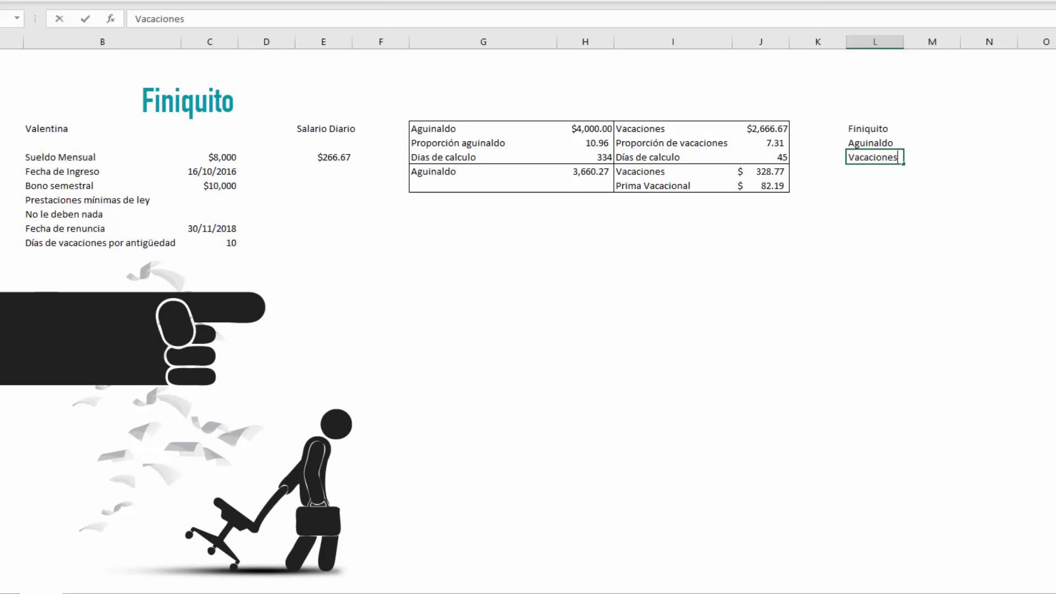
pyautogui.press('Return')
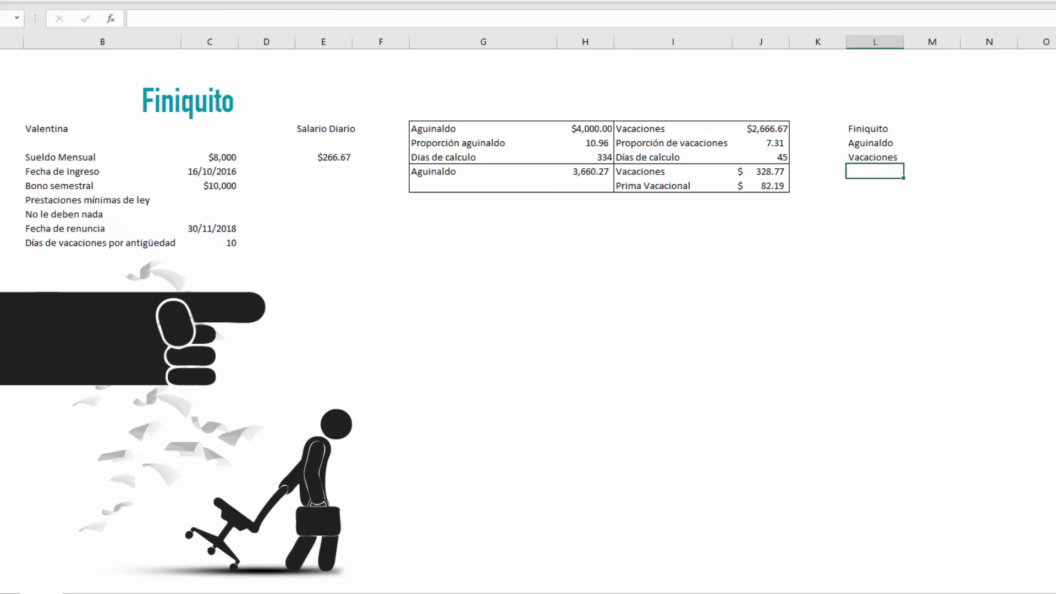
pyautogui.write('Prima Vacacion')
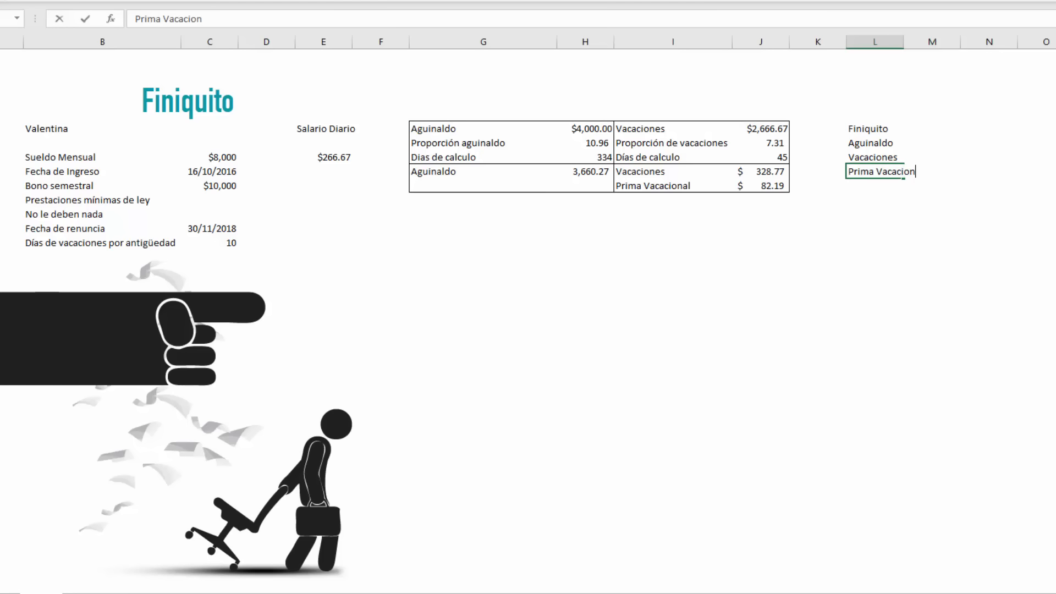
pyautogui.write('al')
# Widen column L so that the Prima Vacacional label fits inside its cell.
pyautogui.press('Tab')
pyautogui.press('Up')
pyautogui.press('Up')
pyautogui.press('Up')
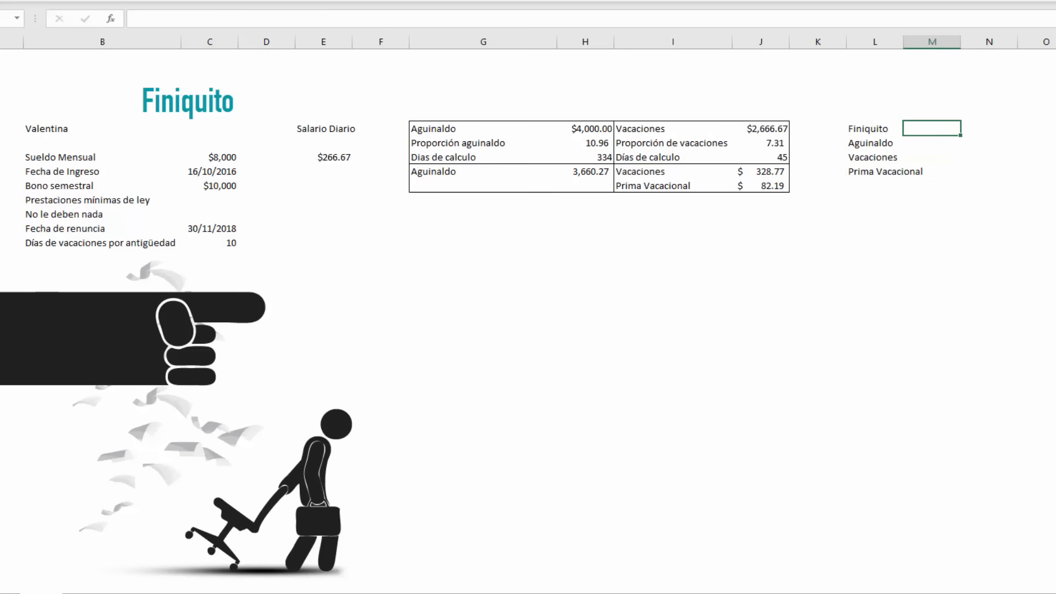
pyautogui.moveTo(904, 40); pyautogui.dragTo(927, 41)
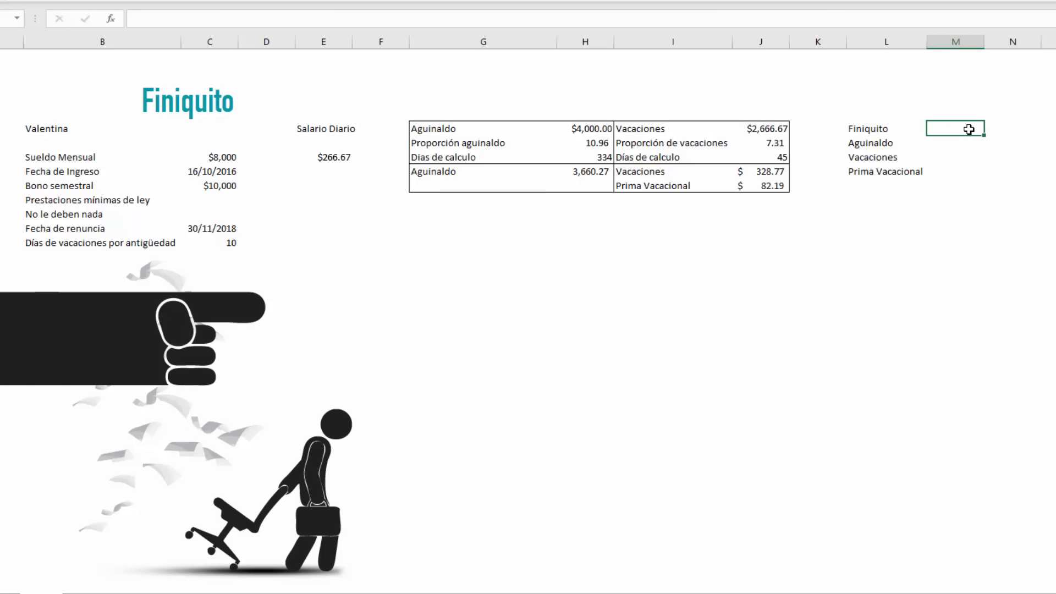
# Link the summary's Aguinaldo amount in M5 to the proportional aguinaldo in H7.
pyautogui.write('=')
pyautogui.press('Escape')
pyautogui.press('Down')
pyautogui.write('=')
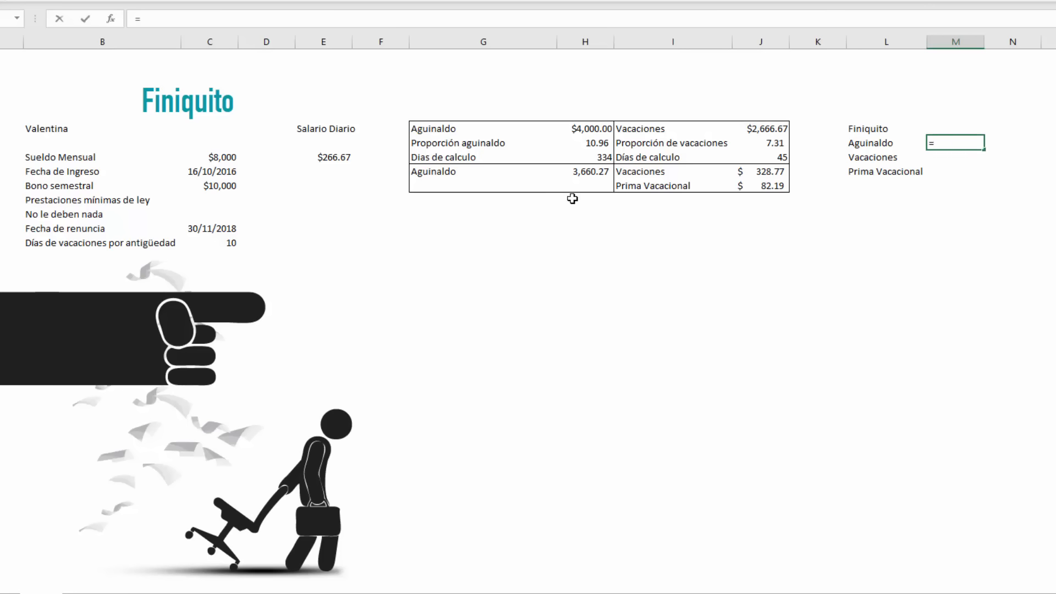
pyautogui.click(592, 171)
pyautogui.press('Return')
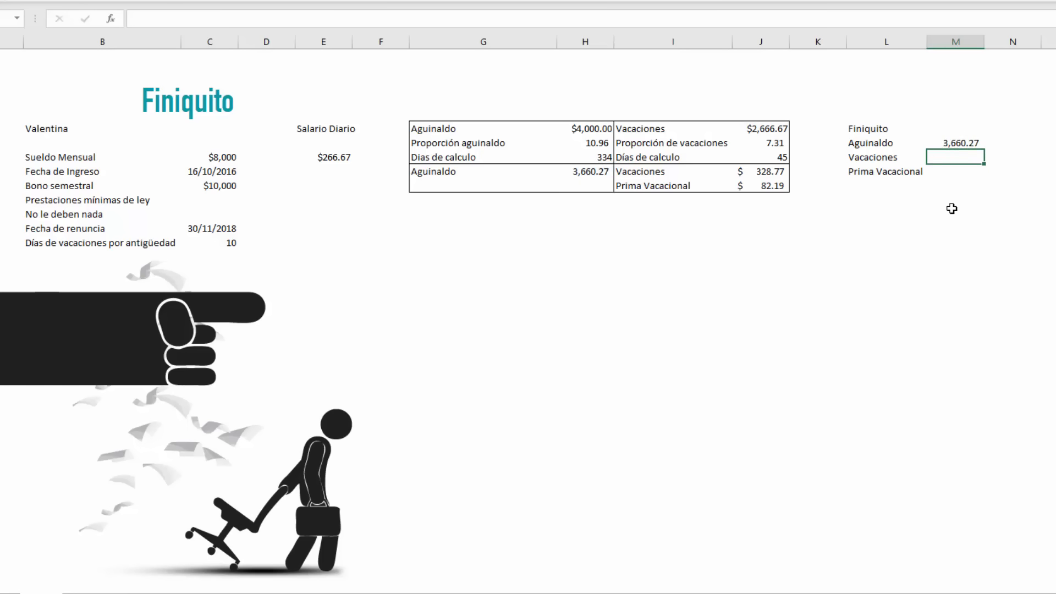
# Link the summary's Vacaciones amount in M6 to J7 and its Prima Vacacional amount in M7 to J8.
pyautogui.write('=')
pyautogui.click(768, 179)
pyautogui.click(769, 171)
pyautogui.press('Return')
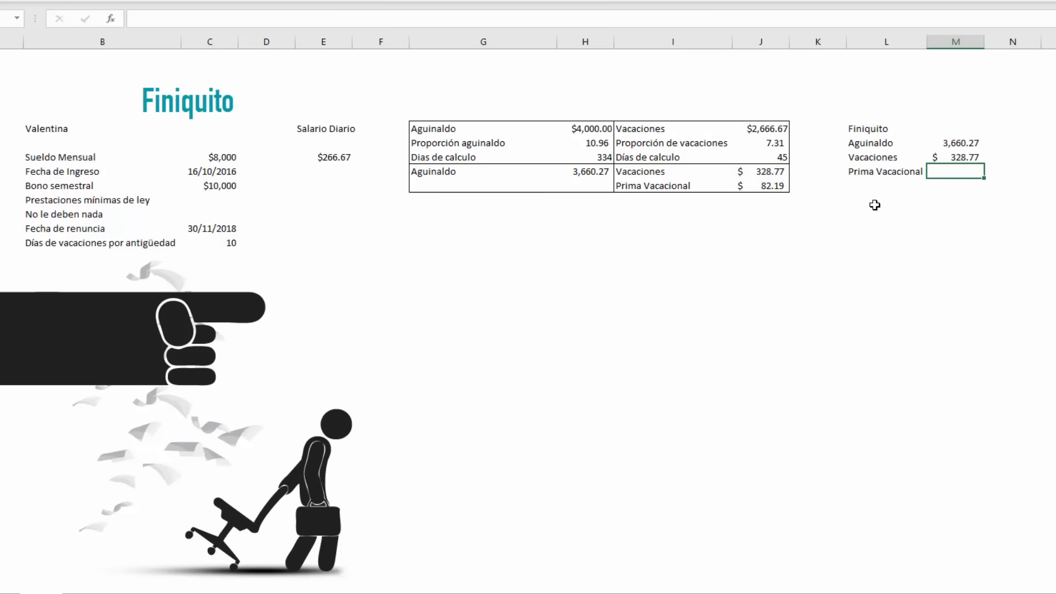
pyautogui.write('=')
pyautogui.click(788, 186)
pyautogui.press('Return')
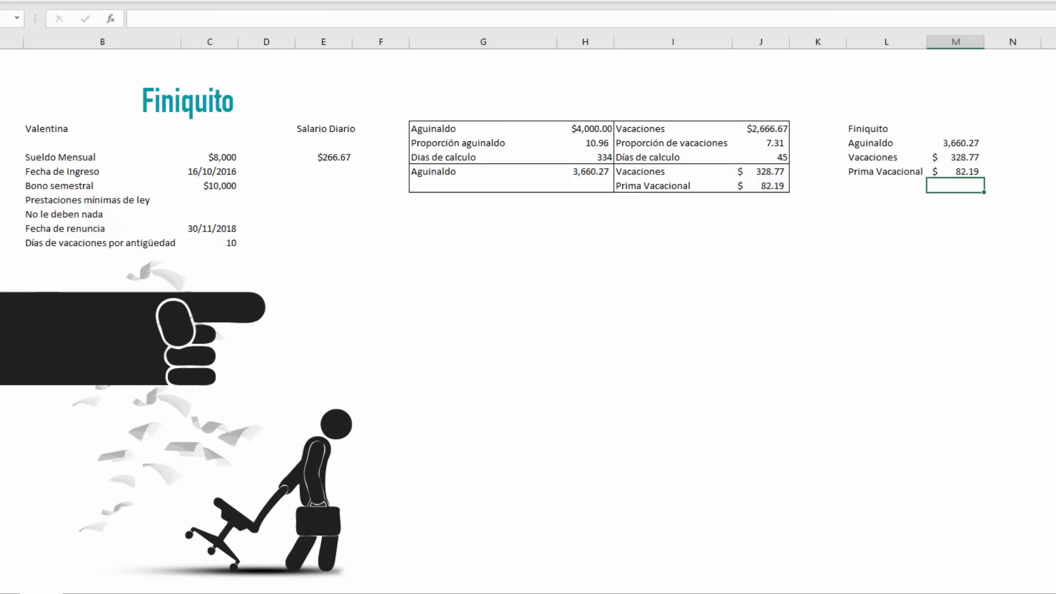
# Add the label "neto a recibir" in L8 and total the three amounts in M8 as =M5+M6+M7.
pyautogui.press('Left')
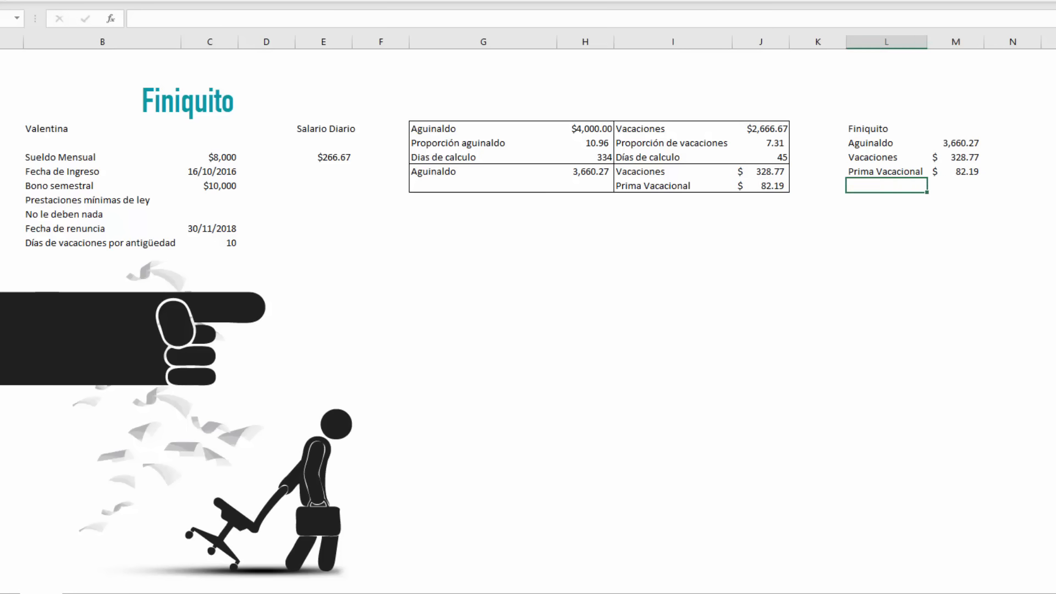
pyautogui.write('neto a recibir')
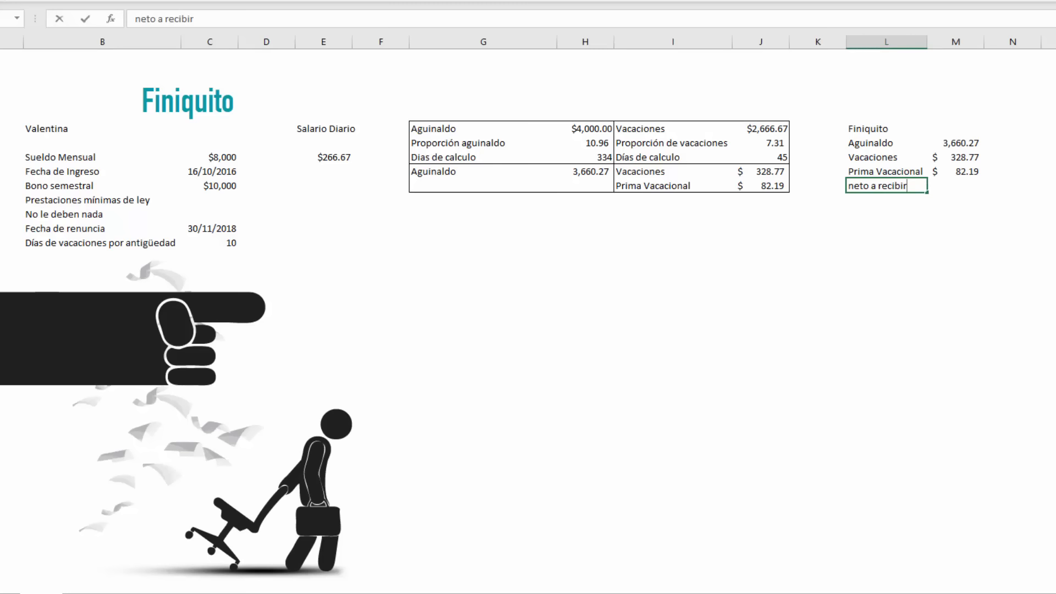
pyautogui.press('Right')
pyautogui.write('=')
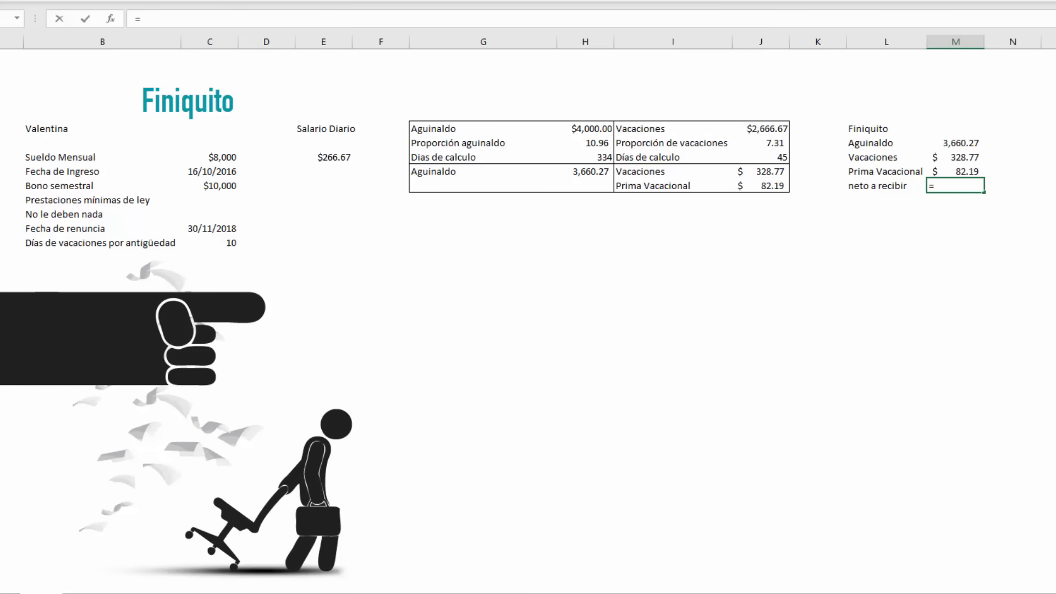
pyautogui.press('Up')
pyautogui.press('Up')
pyautogui.press('Up')
pyautogui.write('+')
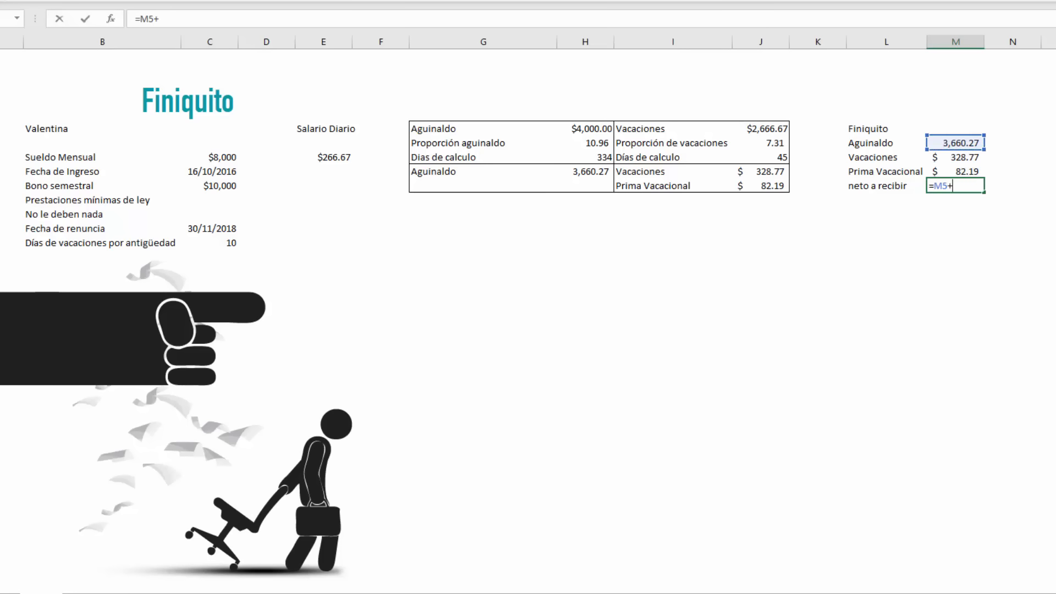
pyautogui.press('Down')
pyautogui.write('+')
pyautogui.press('Up')
pyautogui.press('Return')
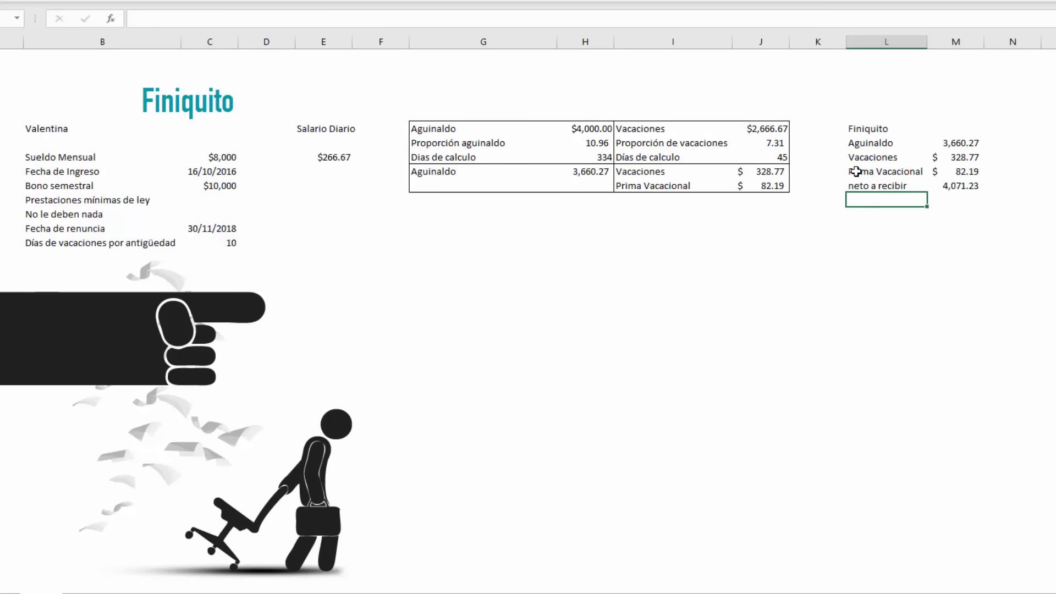
# Add a bottom border beneath the summary's Prima Vacacional row, cells L7:M7.
pyautogui.moveTo(857, 172); pyautogui.dragTo(957, 171)
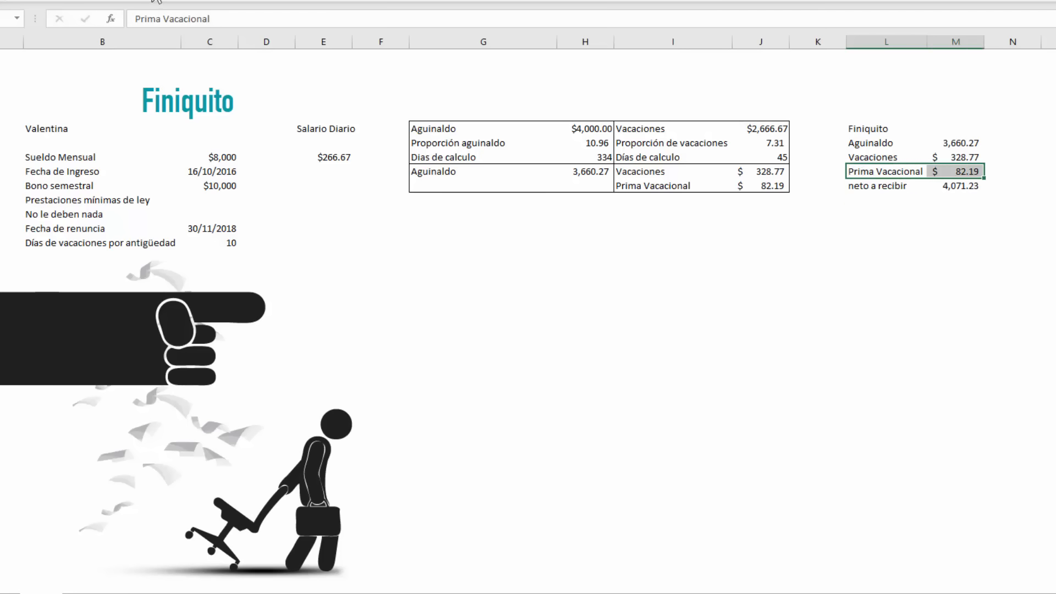
pyautogui.click(709, 244)
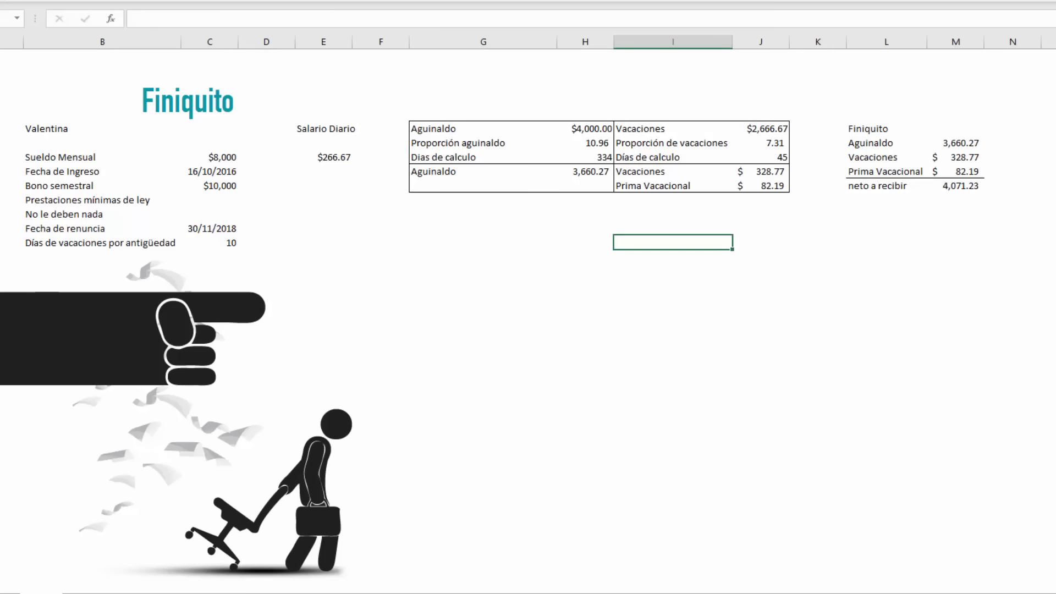
pyautogui.press('Left')
pyautogui.press('Up')
pyautogui.press('Up')
pyautogui.press('Up')
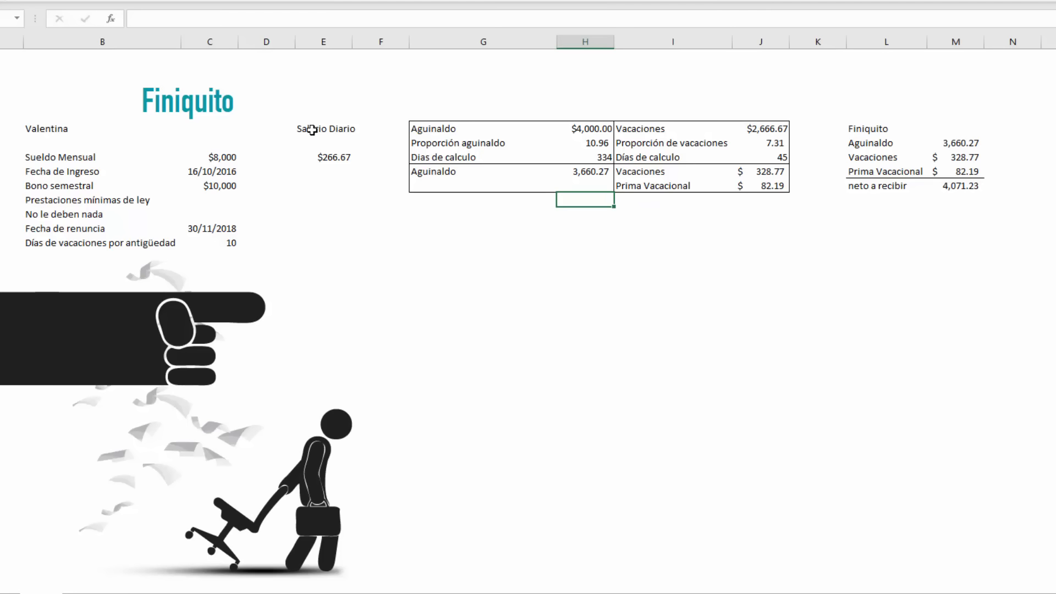
pyautogui.click(150, 95)
pyautogui.hotkey('ctrl', 'c')
pyautogui.click(863, 109)
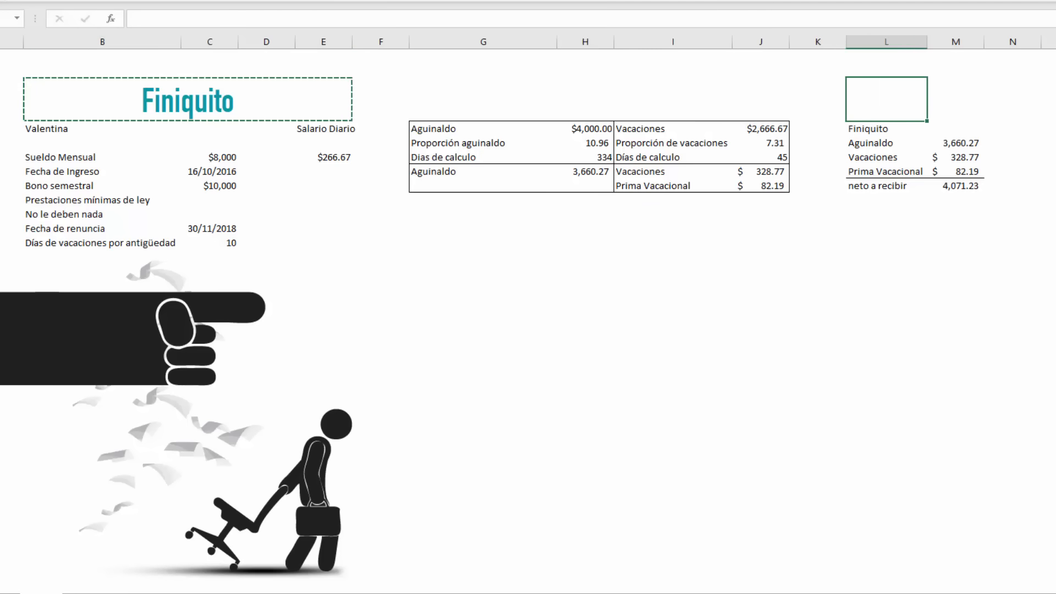
# Merge and center the Finiquito heading of the summary across L4:M4.
pyautogui.moveTo(884, 132); pyautogui.dragTo(943, 130)
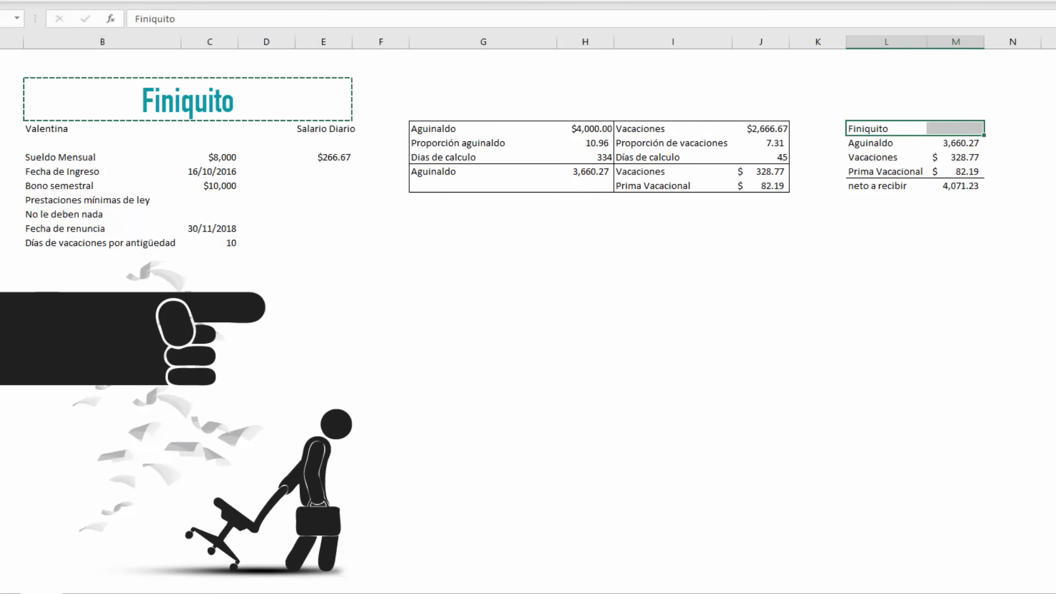
pyautogui.hotkey('alt', 'h')
pyautogui.press('m')
pyautogui.press('c')
pyautogui.click(931, 340)
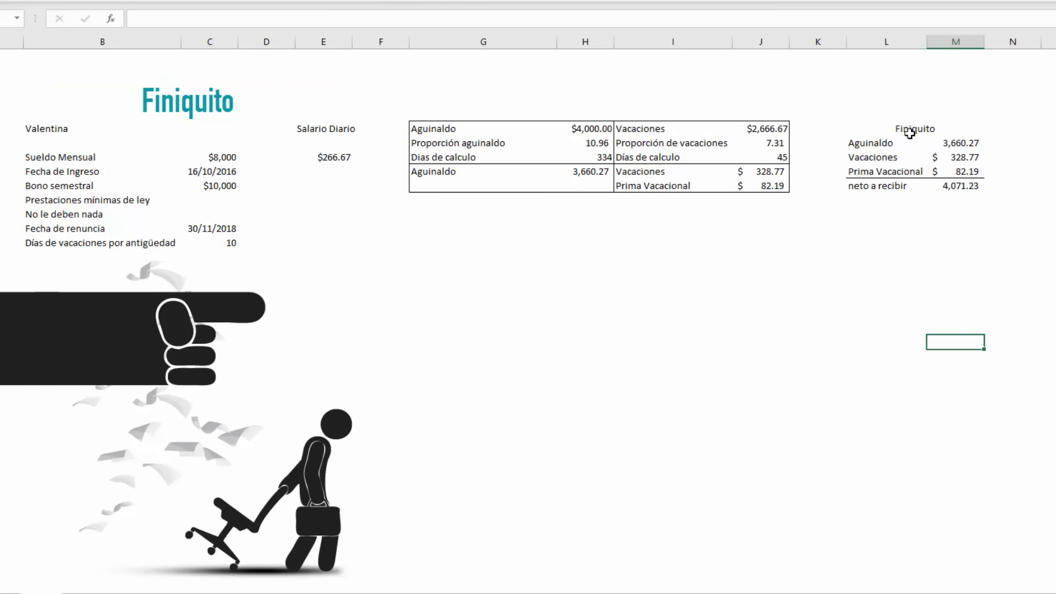
# Apply outside borders around the whole Finiquito summary block, L4:M8.
pyautogui.moveTo(910, 132); pyautogui.dragTo(842, 187)
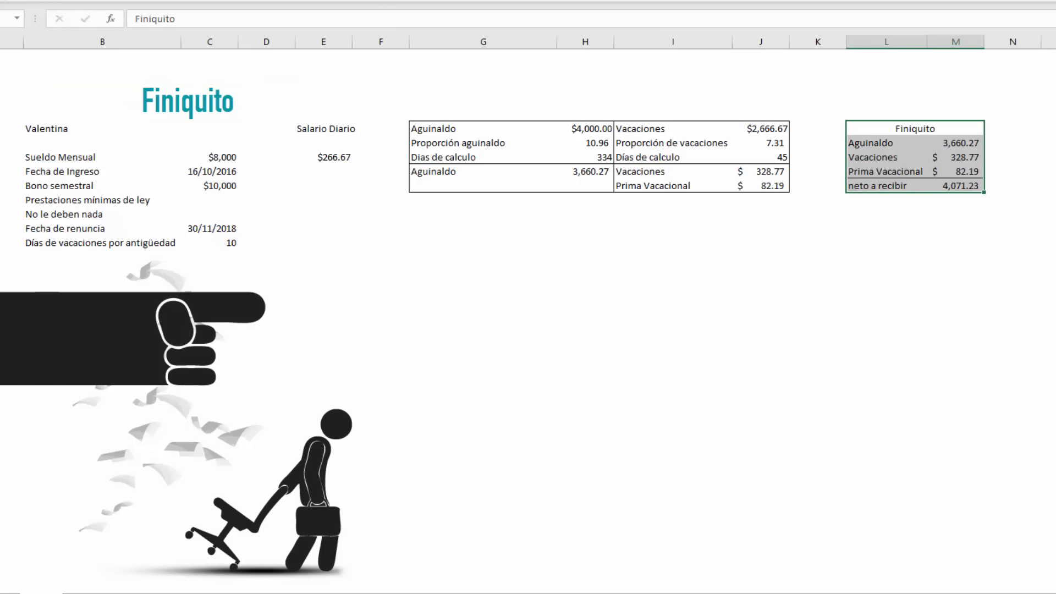
pyautogui.click(147, 1)
pyautogui.click(190, 111)
pyautogui.click(436, 260)
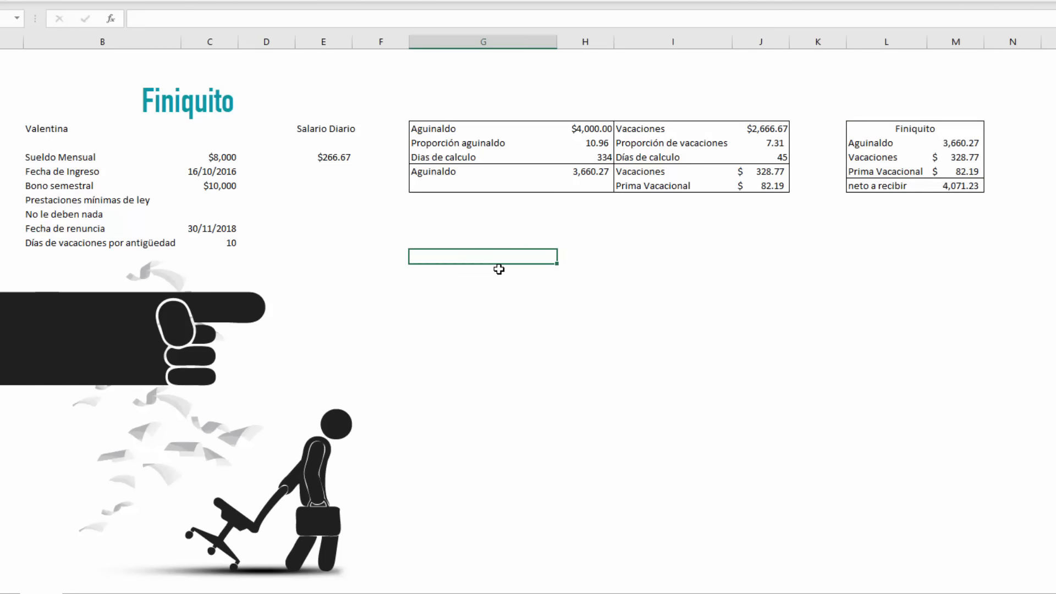
# Copy the Finiquito title below the Aguinaldo and Vacaciones blocks, starting in column G, and change its text to Liquidación.
pyautogui.click(186, 100)
pyautogui.hotkey('ctrl', 'c')
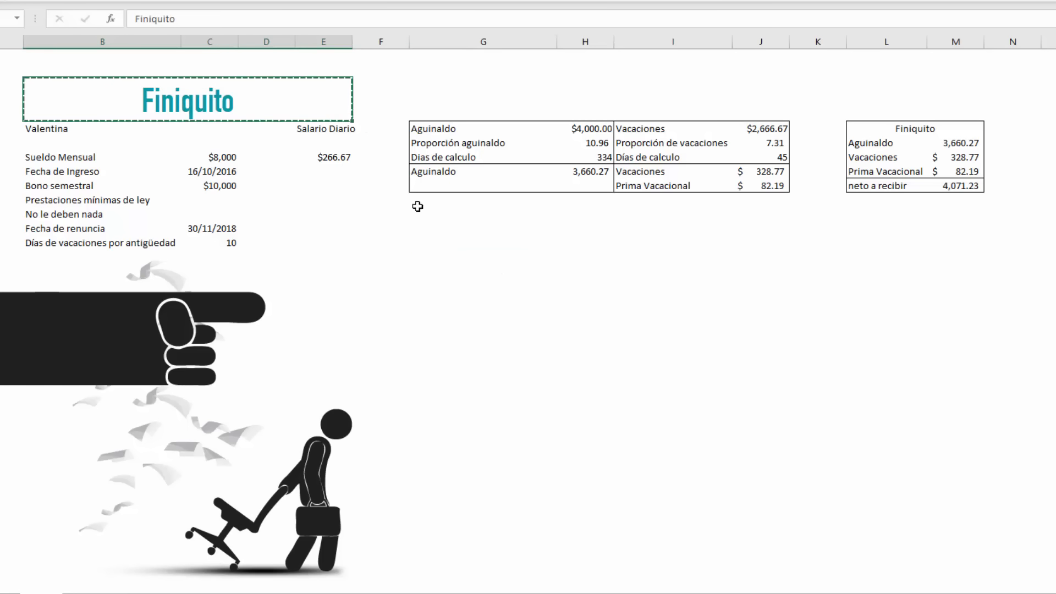
pyautogui.click(434, 242)
pyautogui.click(463, 273)
pyautogui.hotkey('ctrl', 'v')
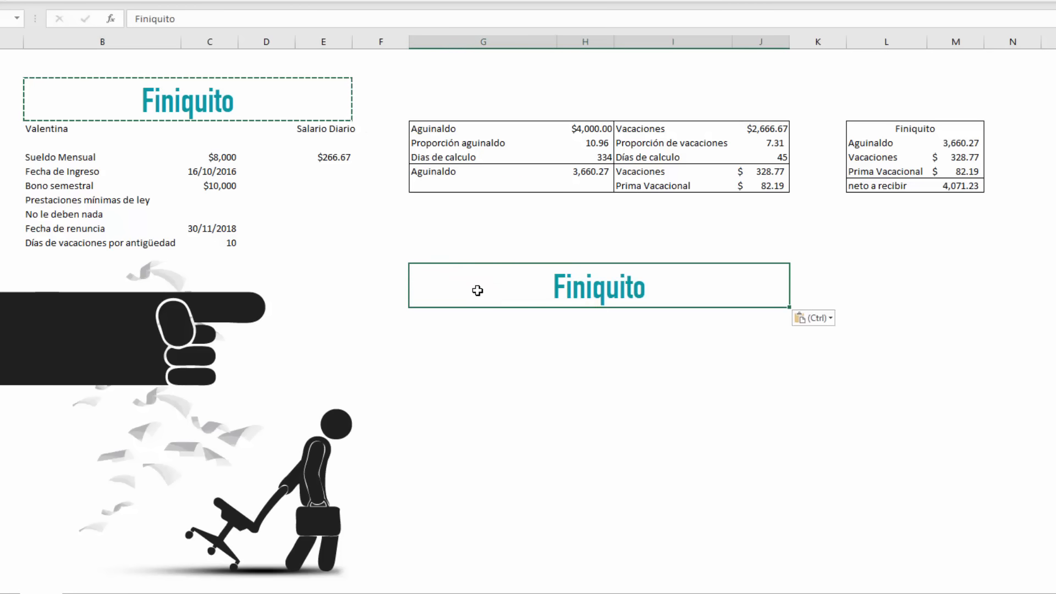
pyautogui.press('Escape')
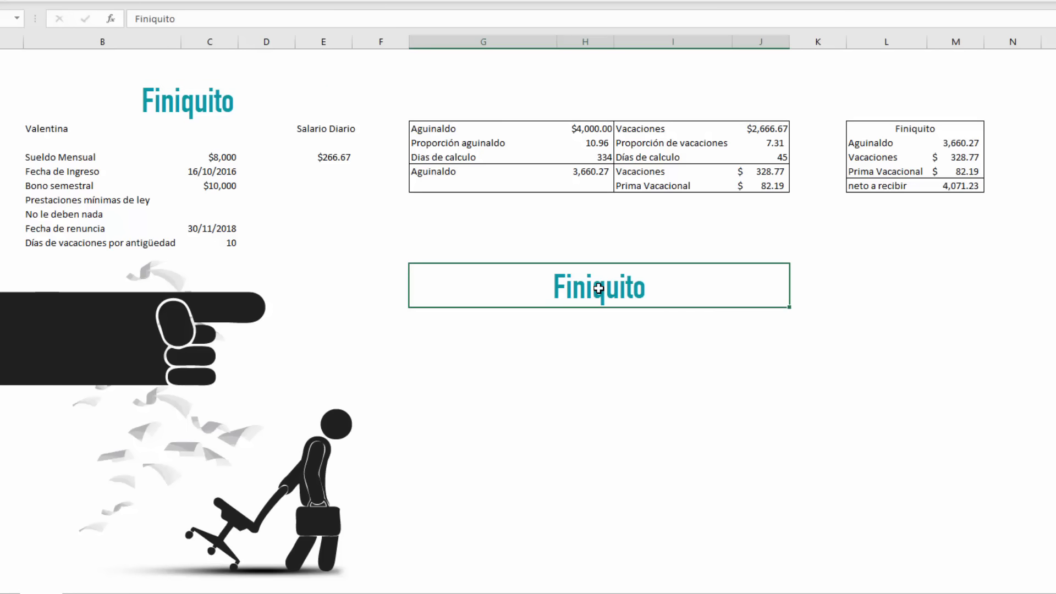
pyautogui.write('Liquidación')
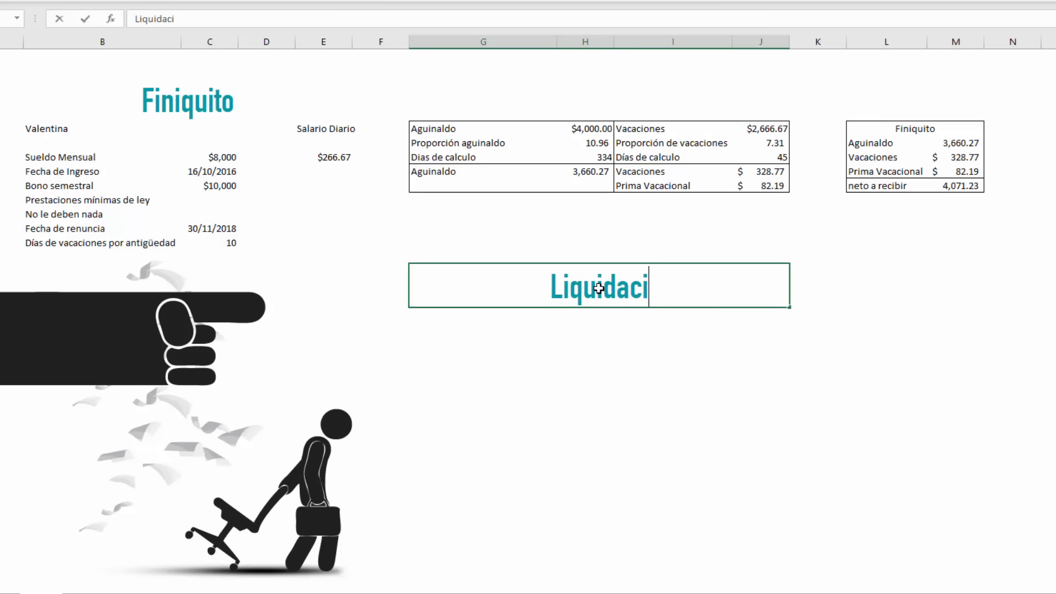
pyautogui.press('Return')
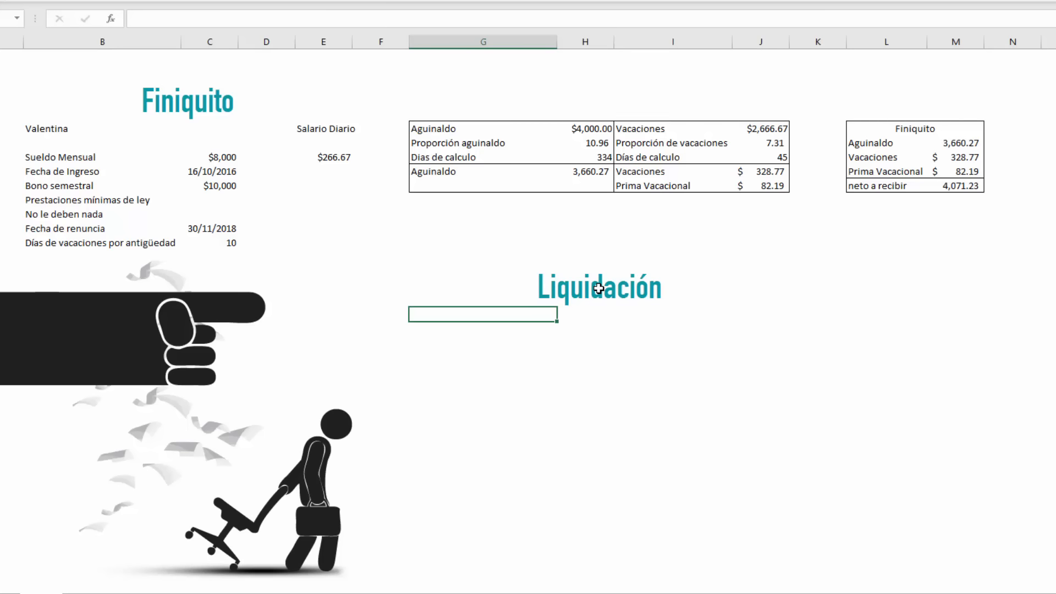
# Add the label "90 días trabajados" in column G, leaving one blank row beneath the Liquidación title.
pyautogui.press('Down')
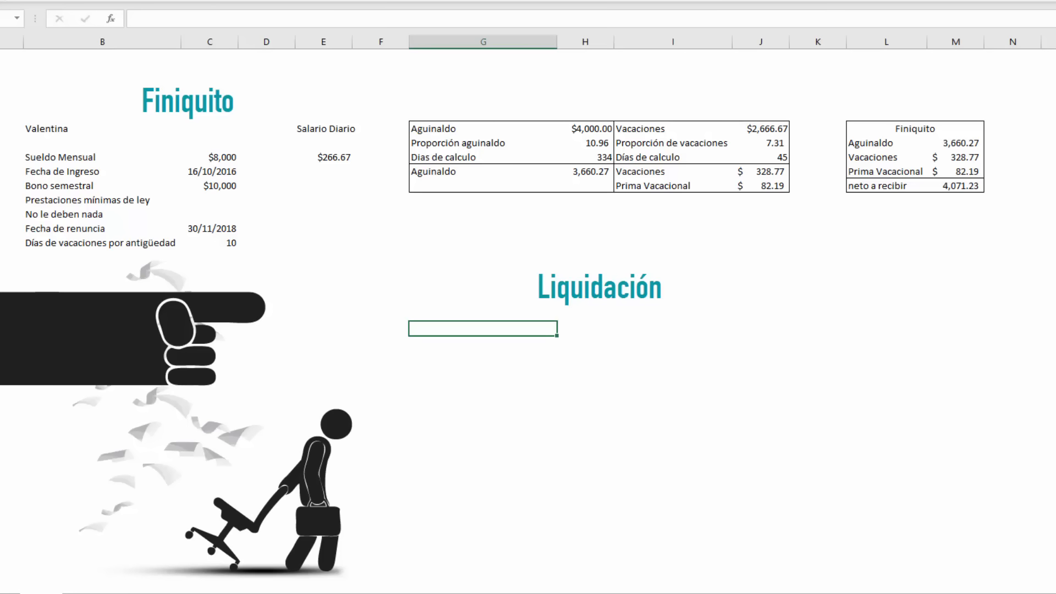
pyautogui.write('90 días trabajados')
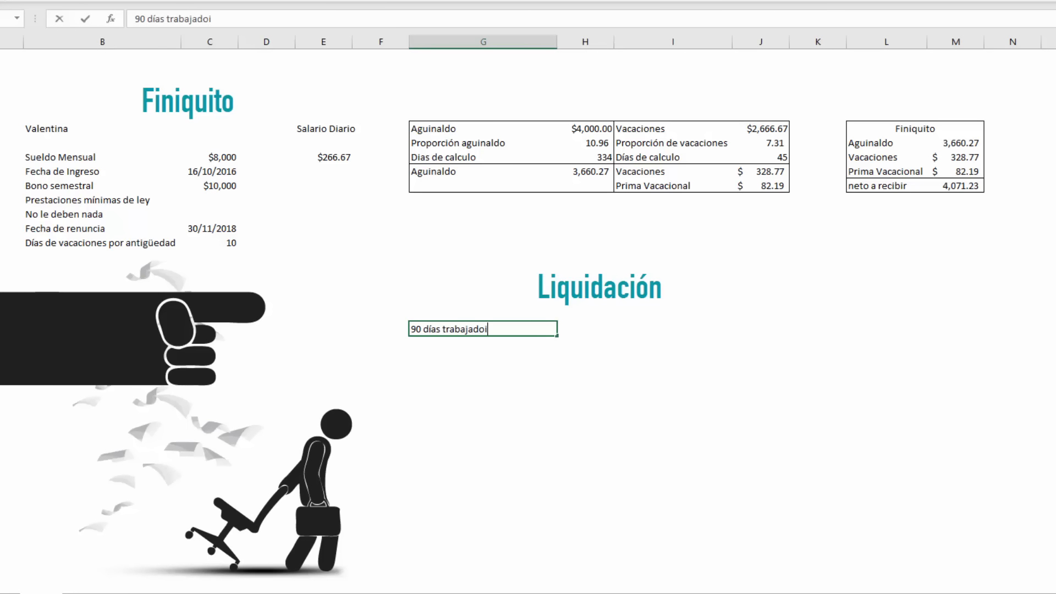
pyautogui.press('Return')
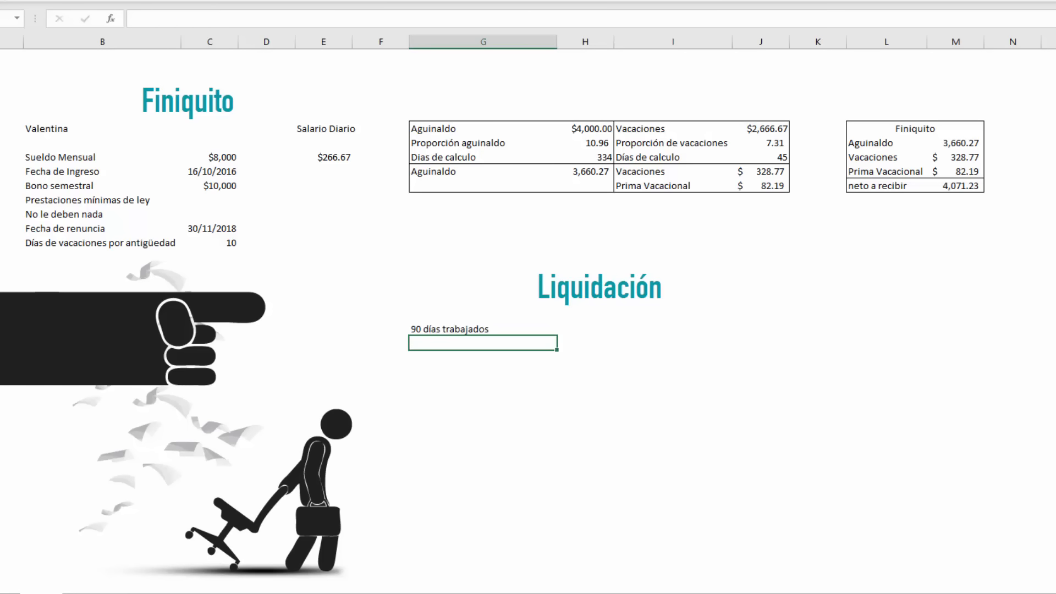
pyautogui.click(483, 357)
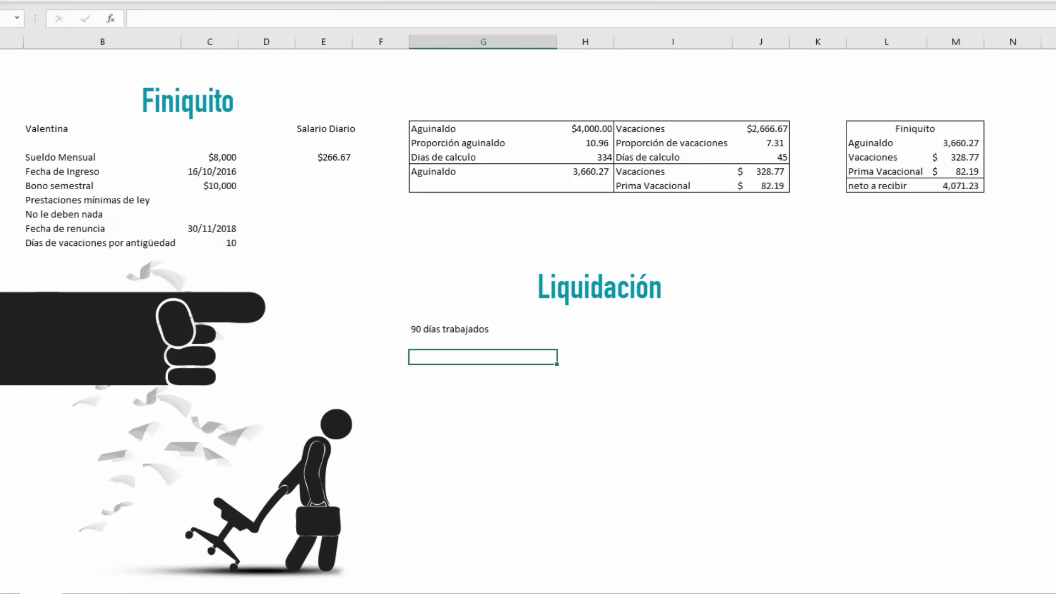
# Calculate the daily share of the semester bonus in E8 as =C8/180.
pyautogui.click(318, 158)
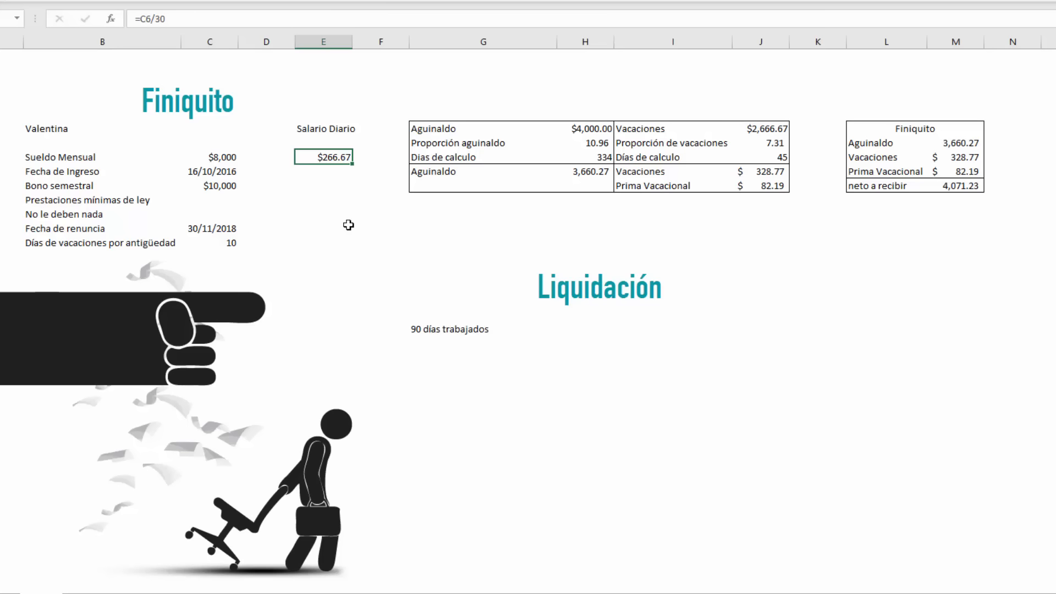
pyautogui.press('Down')
pyautogui.press('Down')
pyautogui.press('Down')
pyautogui.press('Left')
pyautogui.press('Left')
pyautogui.press('Up')
pyautogui.press('Left')
pyautogui.press('Right')
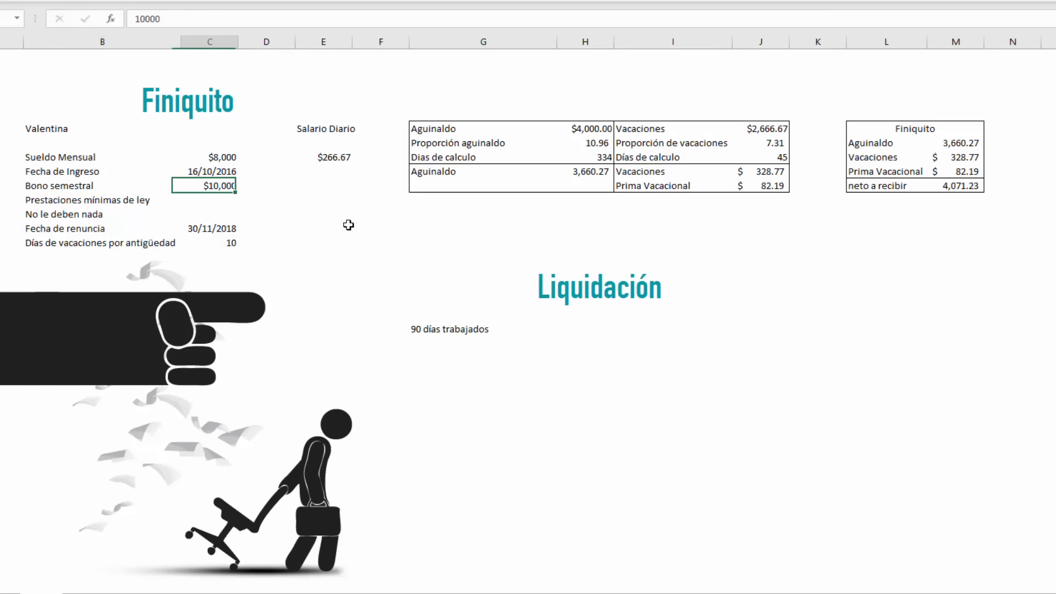
pyautogui.press('Right')
pyautogui.press('Right')
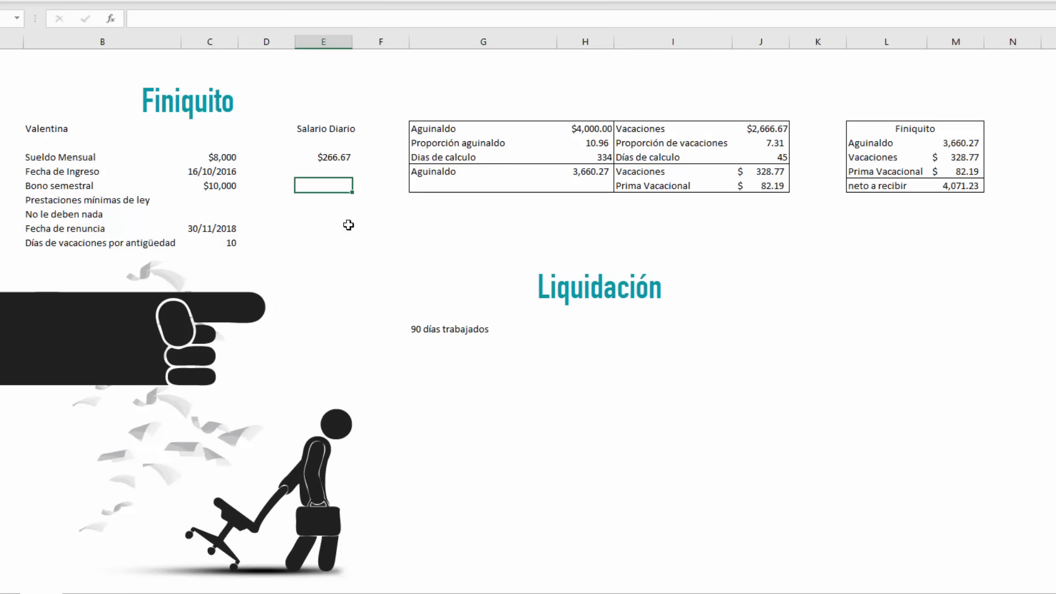
pyautogui.write('=')
pyautogui.press('Left')
pyautogui.press('Left')
pyautogui.write('/128')
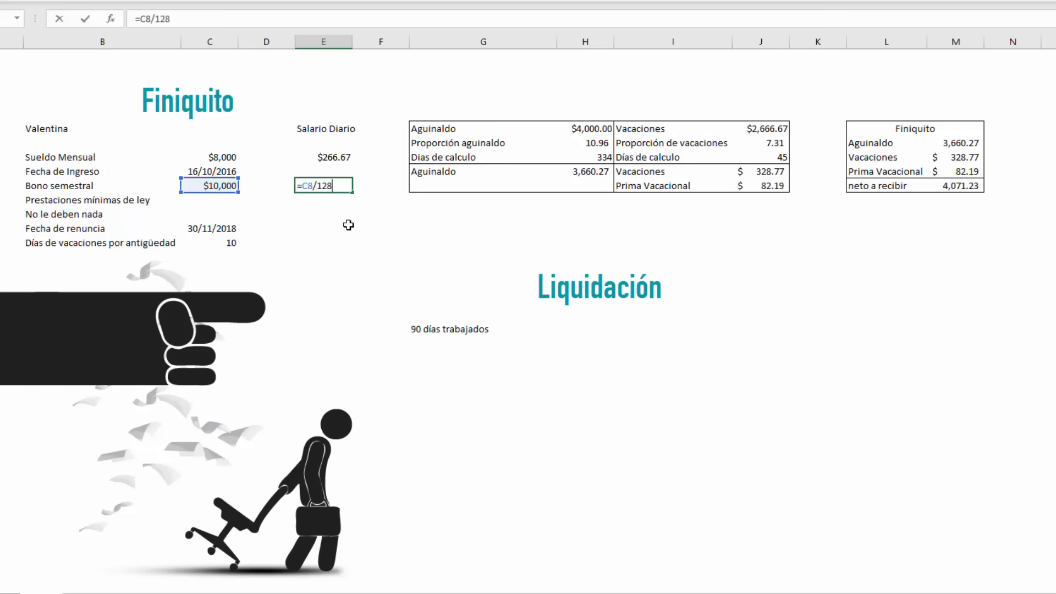
pyautogui.press('BackSpace')
pyautogui.press('BackSpace')
pyautogui.write('80')
pyautogui.press('Return')
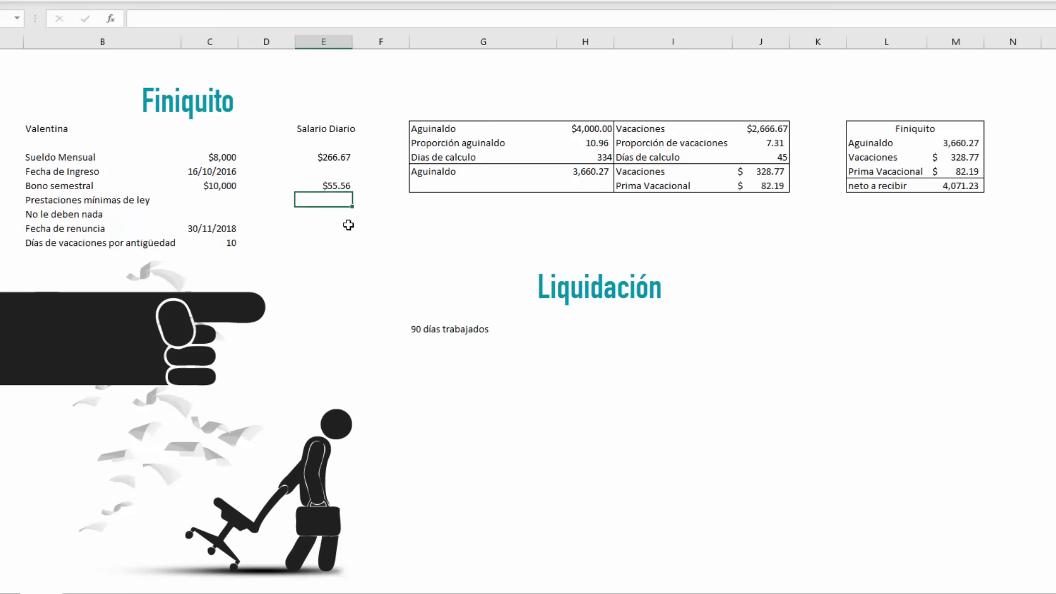
# Add the label "SDI" two rows below "90 días trabajados" and calculate it in column H as =E6+E8+H5.
pyautogui.click(561, 357)
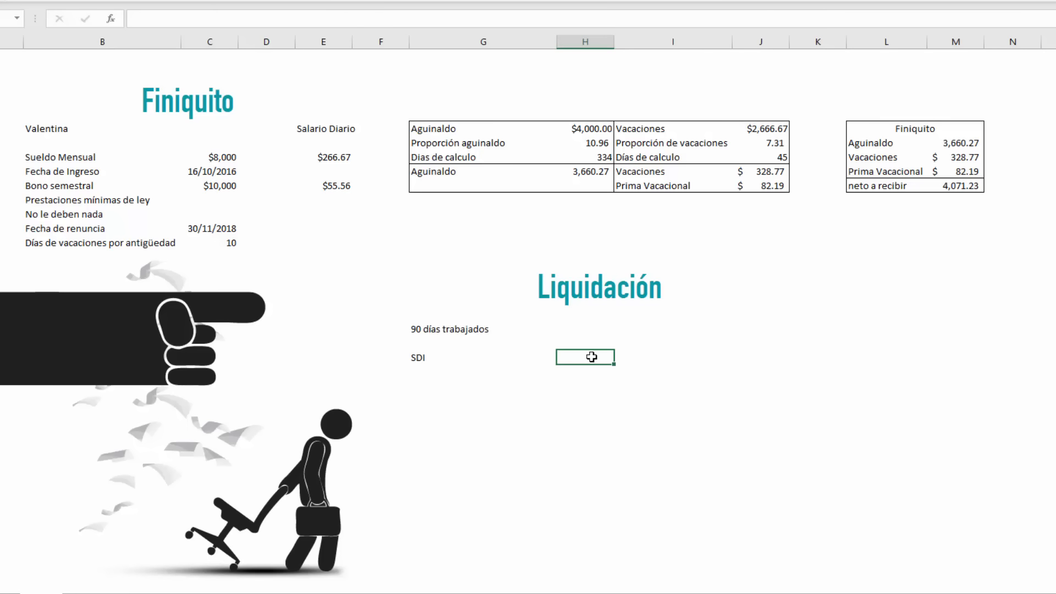
pyautogui.write('=')
pyautogui.press('Up')
pyautogui.press('Up')
pyautogui.press('Up')
pyautogui.press('Up')
pyautogui.press('Up')
pyautogui.press('Up')
pyautogui.press('Up')
pyautogui.press('Left')
pyautogui.press('Left')
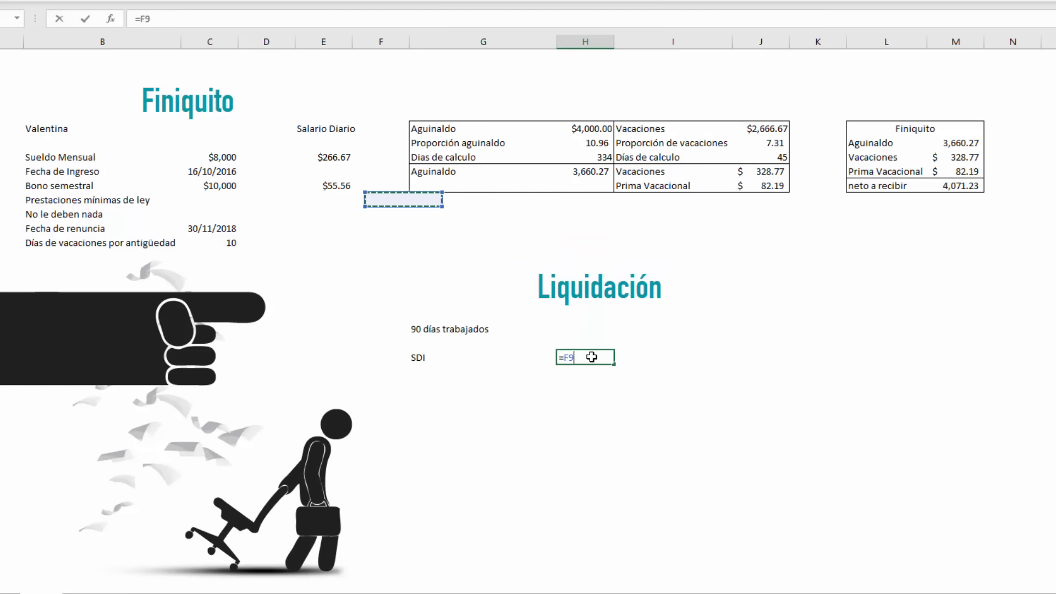
pyautogui.press('Left')
pyautogui.press('Up')
pyautogui.press('Up')
pyautogui.press('Up')
pyautogui.write('+')
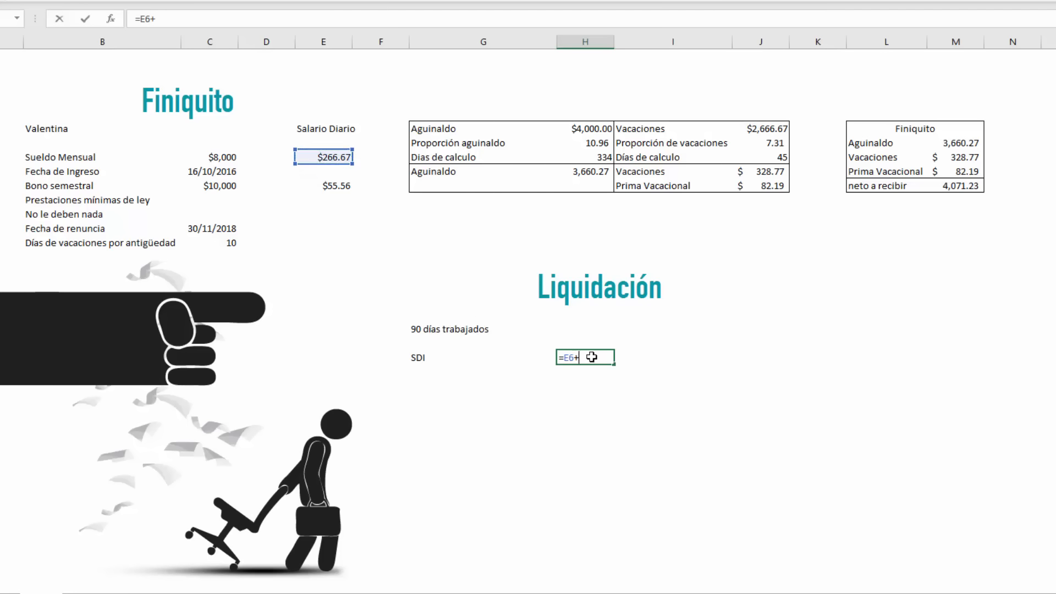
pyautogui.press('Up')
pyautogui.press('Up')
pyautogui.press('Up')
pyautogui.press('Up')
pyautogui.press('Up')
pyautogui.press('Left')
pyautogui.press('Left')
pyautogui.press('Left')
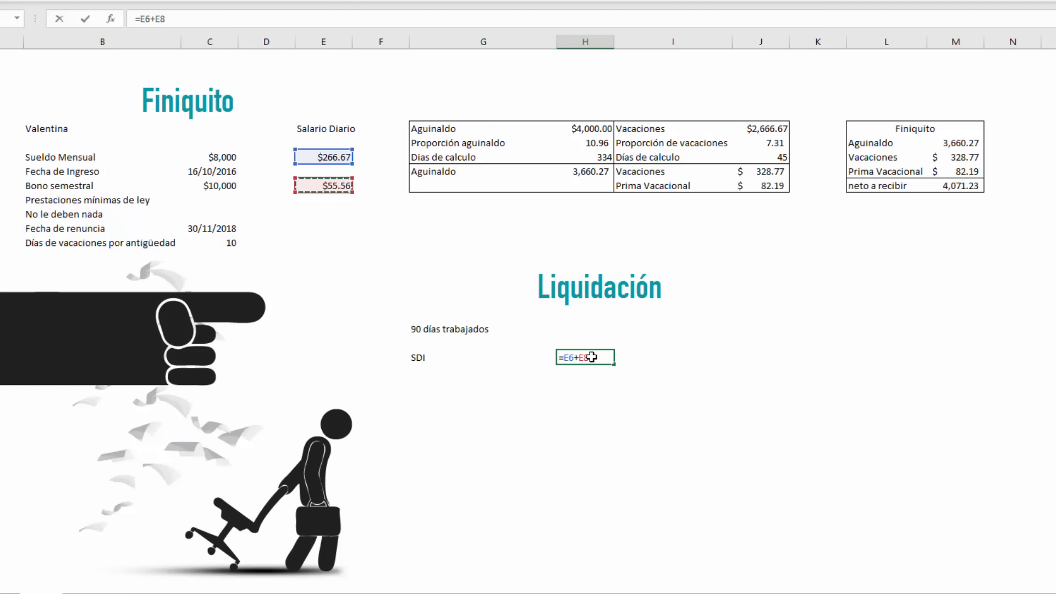
pyautogui.write('+')
pyautogui.click(585, 144)
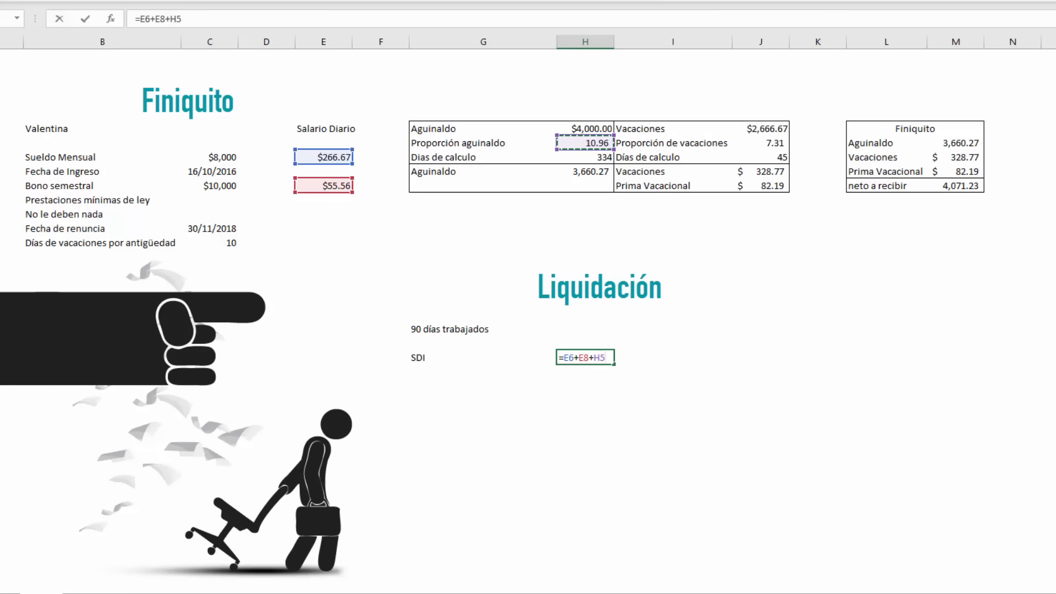
pyautogui.hotkey('ctrl', 'Return')
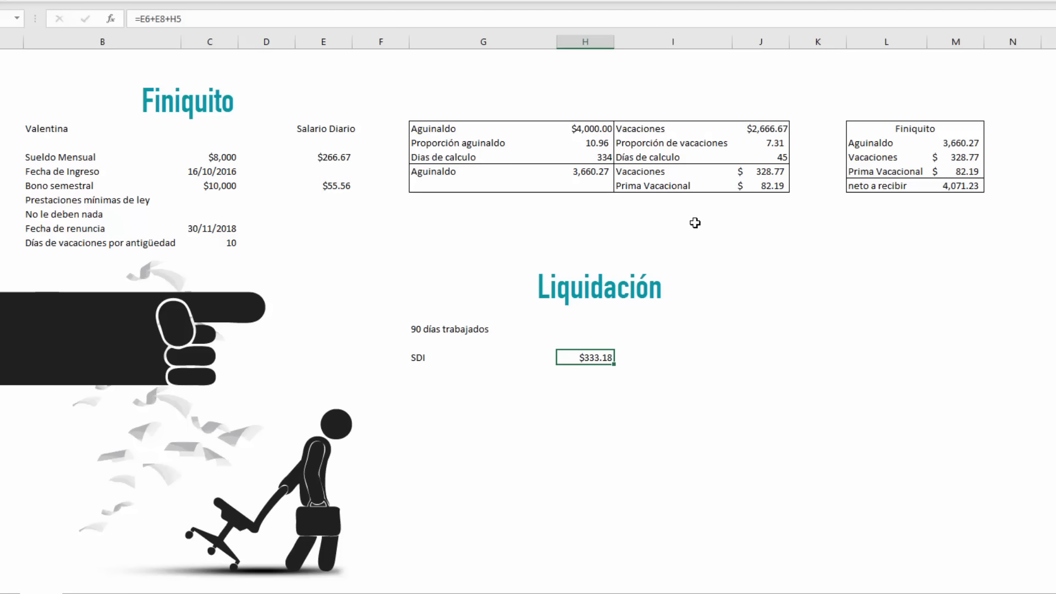
# Calculate 25% of the vacation amount in I9, beneath the Prima Vacacional row, as =J4*25%.
pyautogui.click(655, 213)
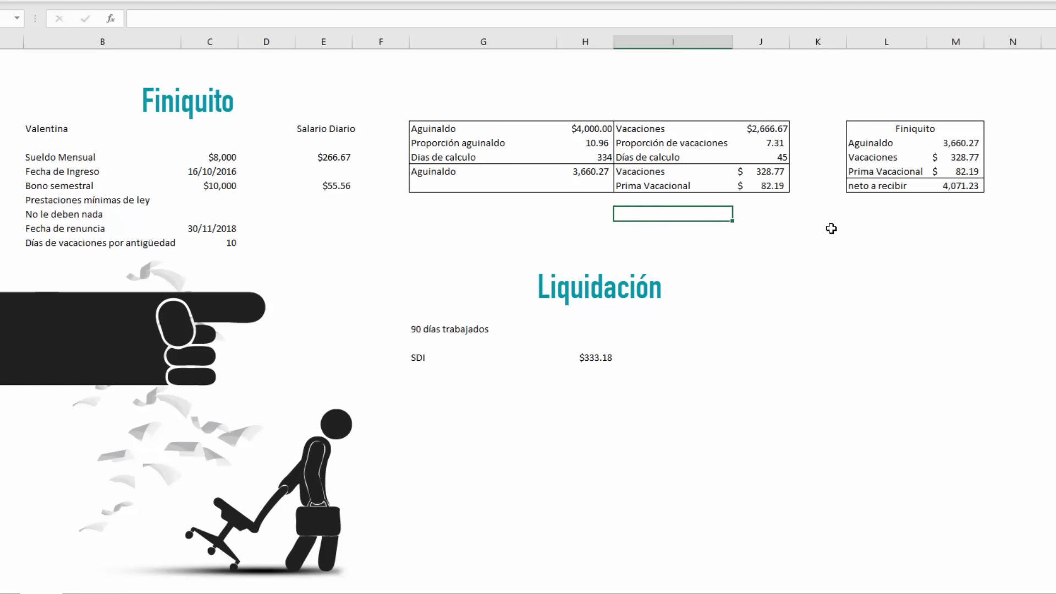
pyautogui.press('Up')
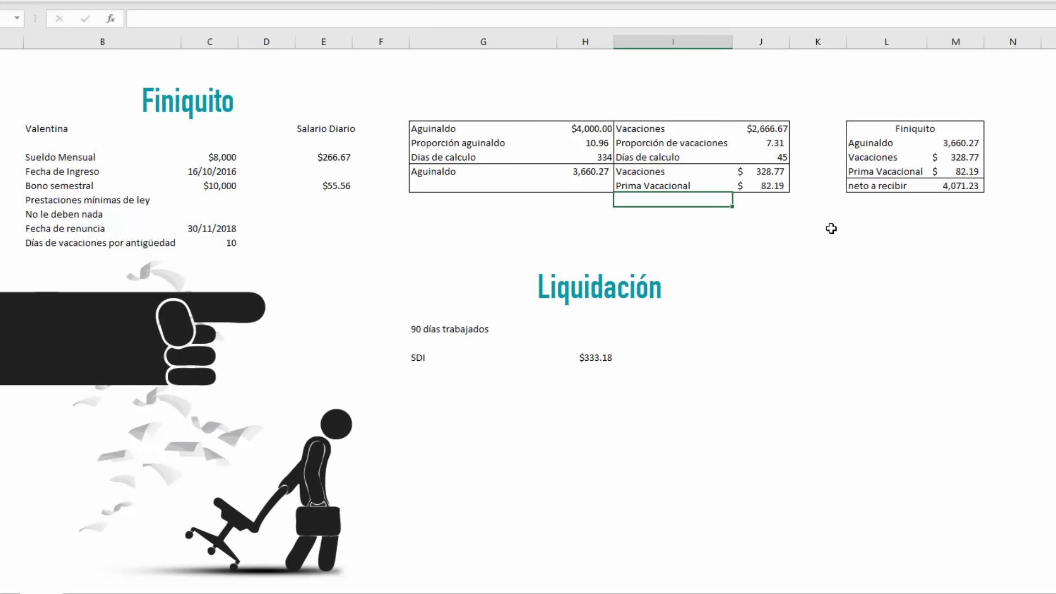
pyautogui.write('=')
pyautogui.press('Right')
pyautogui.press('Up')
pyautogui.press('Up')
pyautogui.press('Up')
pyautogui.press('Up')
pyautogui.press('Up')
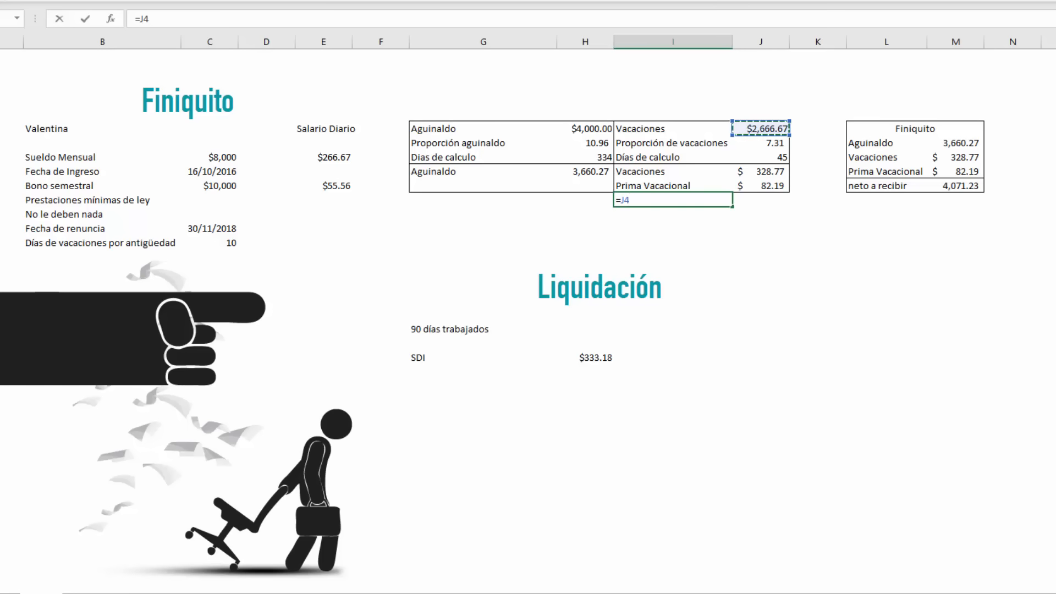
pyautogui.write('*25%')
pyautogui.hotkey('ctrl', 'Return')
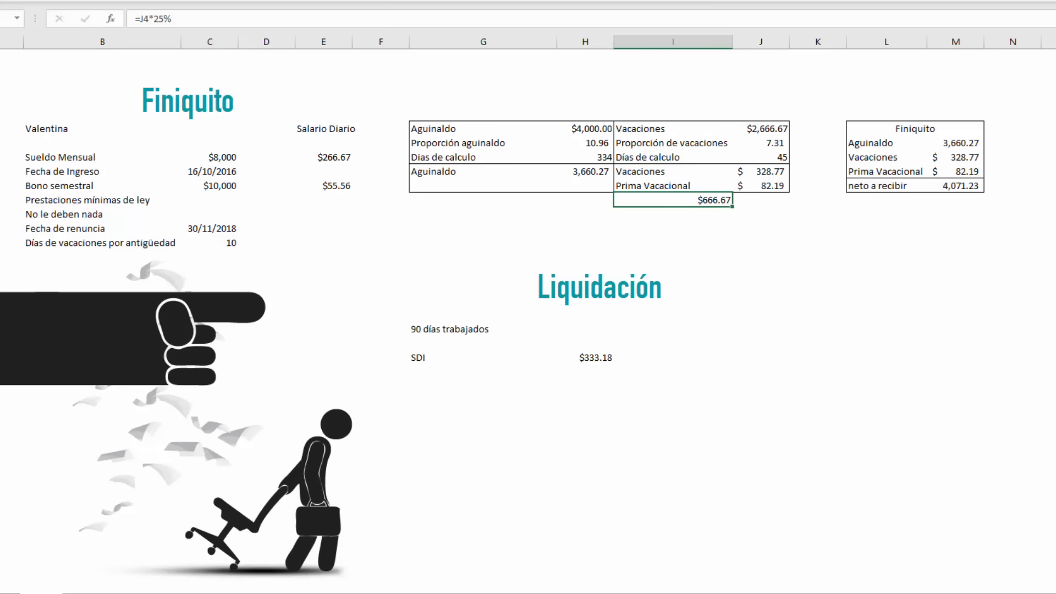
# Calculate the daily vacation premium in J10 as =I9/365 and format it as a two-decimal number without a currency symbol.
pyautogui.click(673, 214)
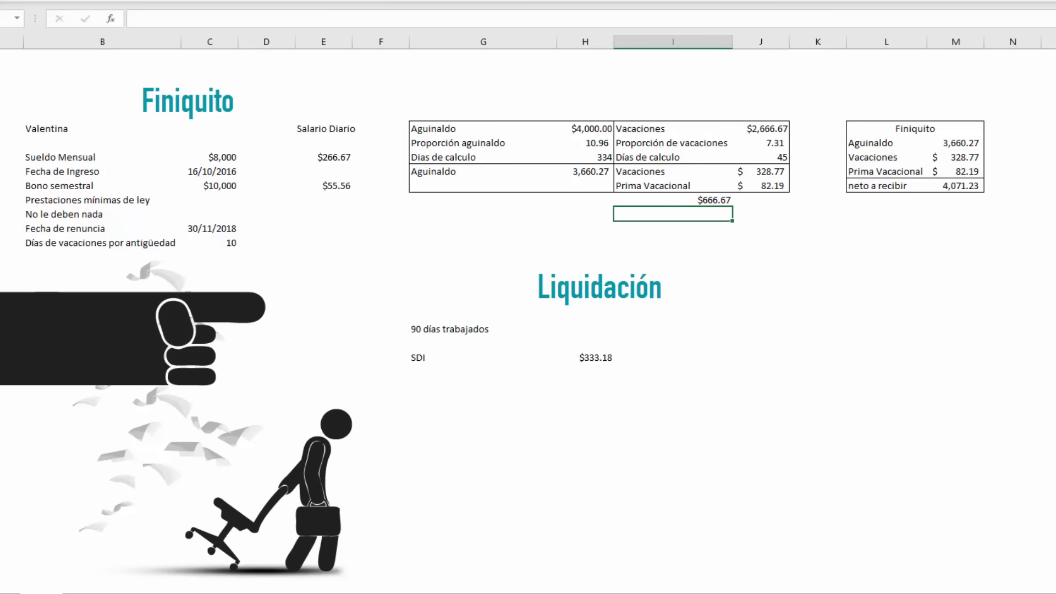
pyautogui.press('Right')
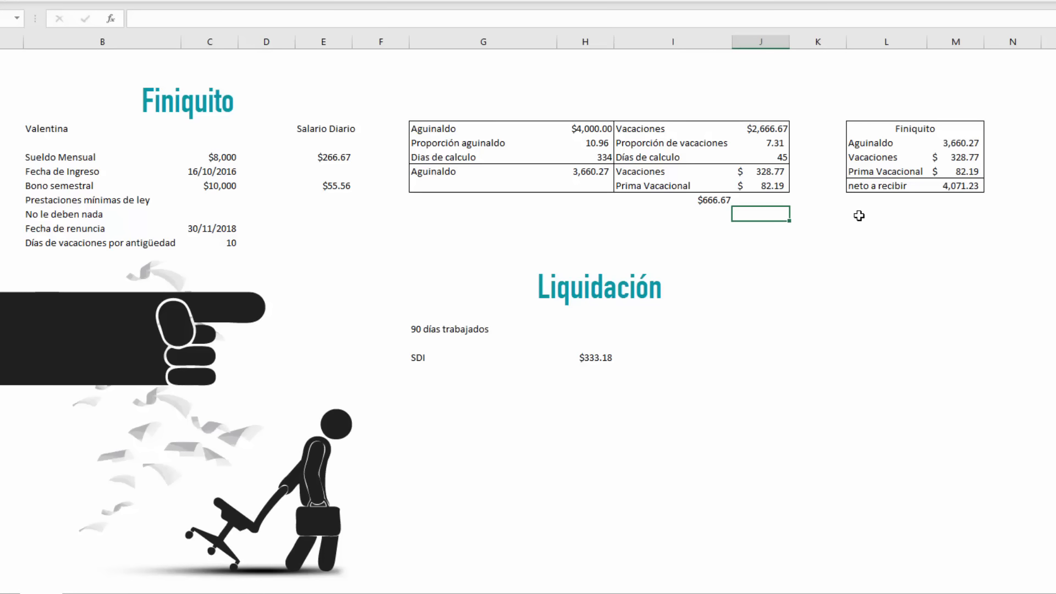
pyautogui.write('=')
pyautogui.press('Up')
pyautogui.press('Left')
pyautogui.write('/365')
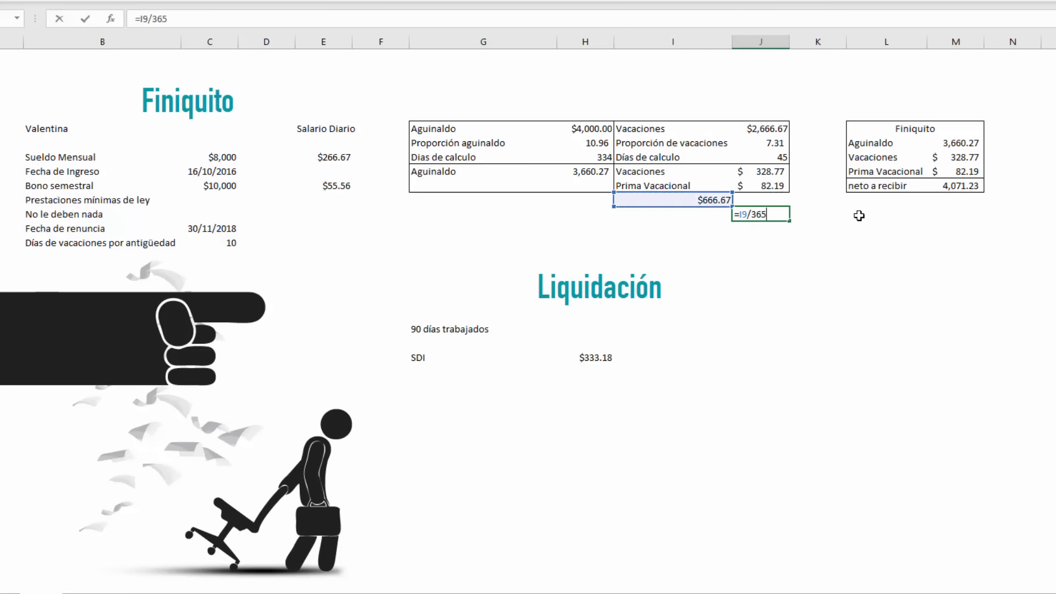
pyautogui.press('Return')
pyautogui.press('Up')
pyautogui.press('Left')
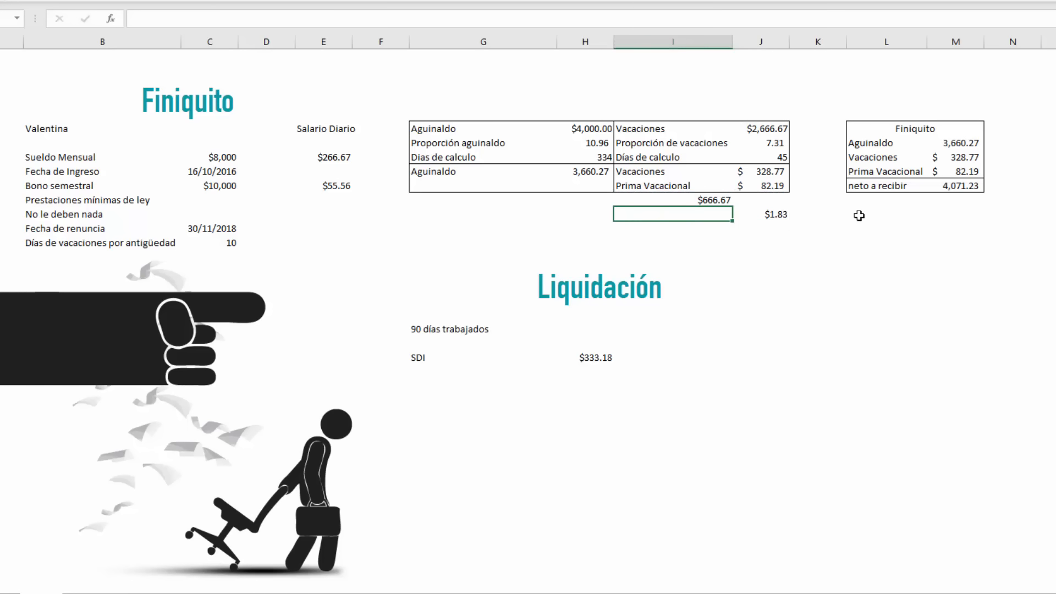
pyautogui.press('Right')
pyautogui.hotkey('ctrl', 'shift', '1')
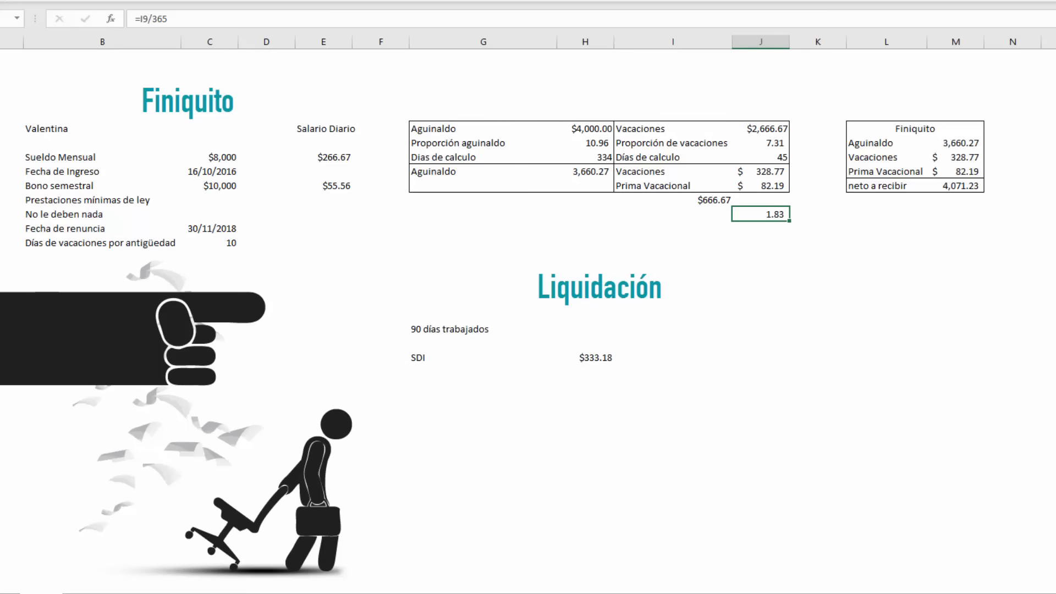
# Label the daily vacation premium by entering "Proporción en días" in I10.
pyautogui.click(663, 216)
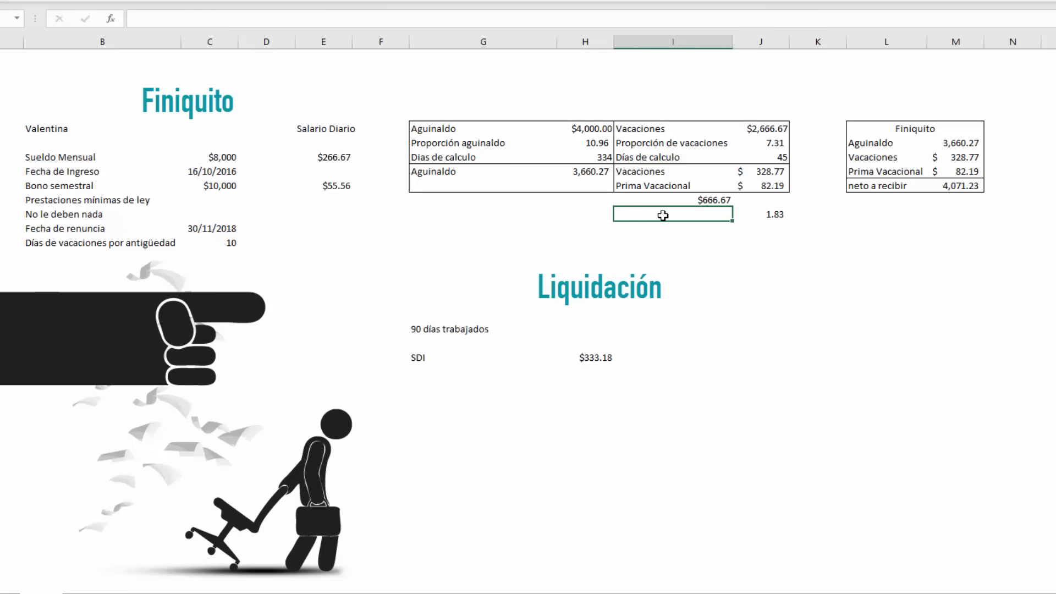
pyautogui.write('Propo')
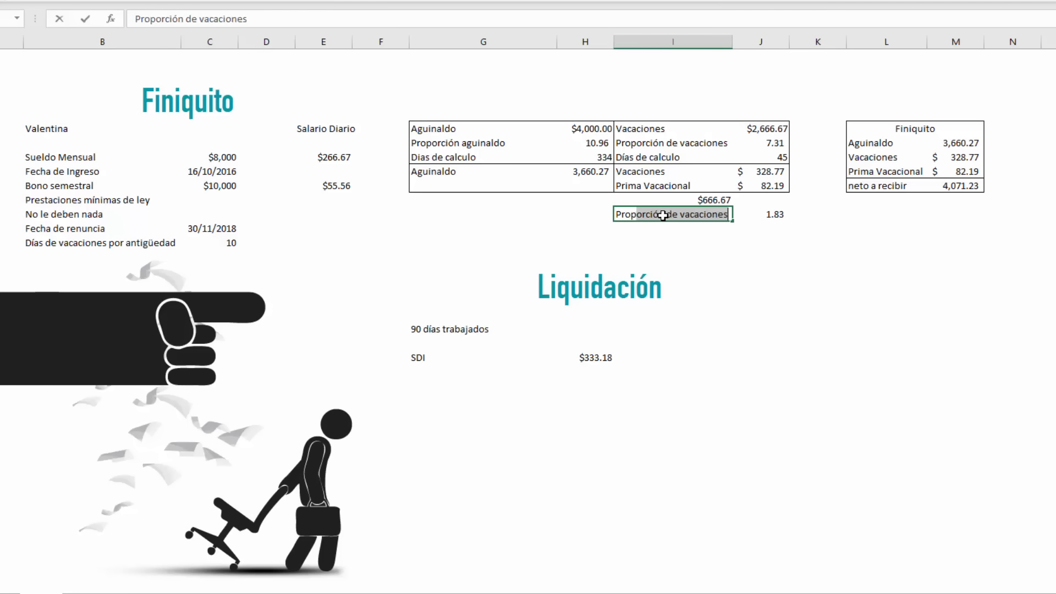
pyautogui.write('rción en día')
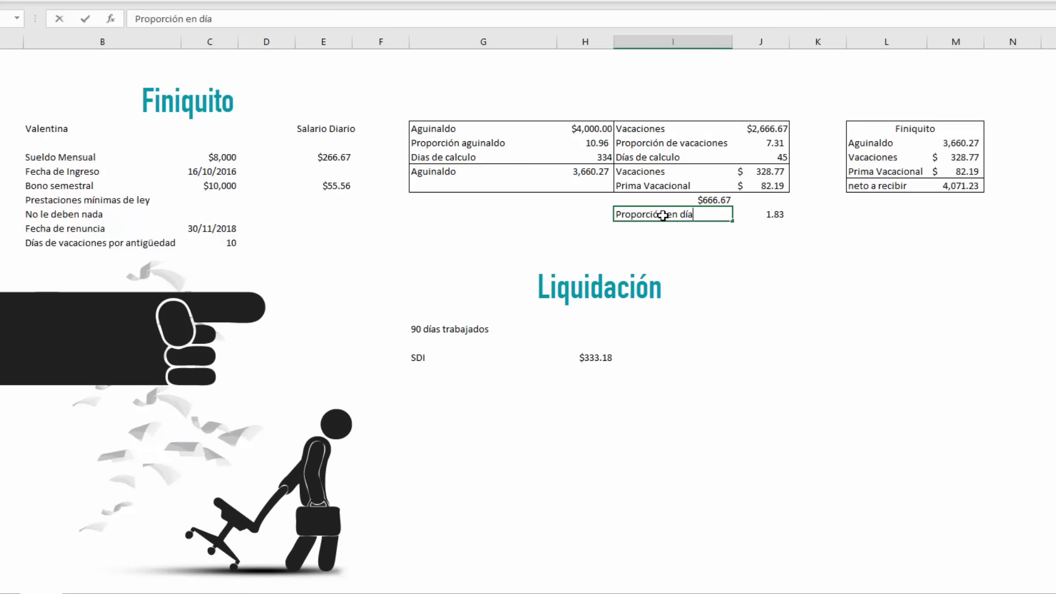
pyautogui.write('s')
pyautogui.press('Return')
pyautogui.click(663, 215)
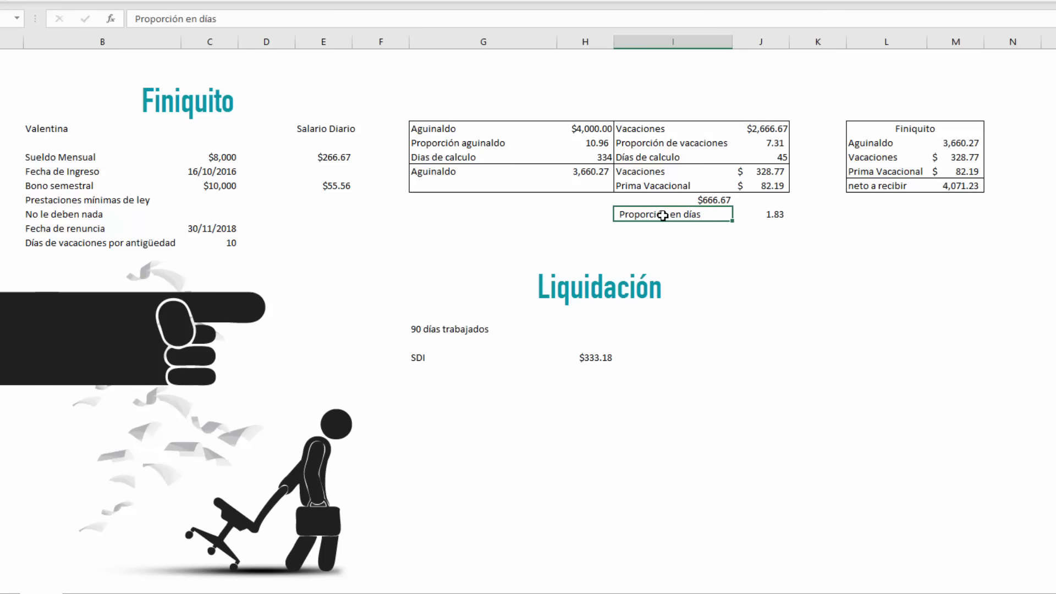
# Add the daily vacation premium in J10 to the SDI formula in H18, making it =E6+E8+H5+J10.
pyautogui.press('Down')
pyautogui.press('Down')
pyautogui.press('Down')
pyautogui.press('Down')
pyautogui.press('Down')
pyautogui.press('Down')
pyautogui.press('Left')
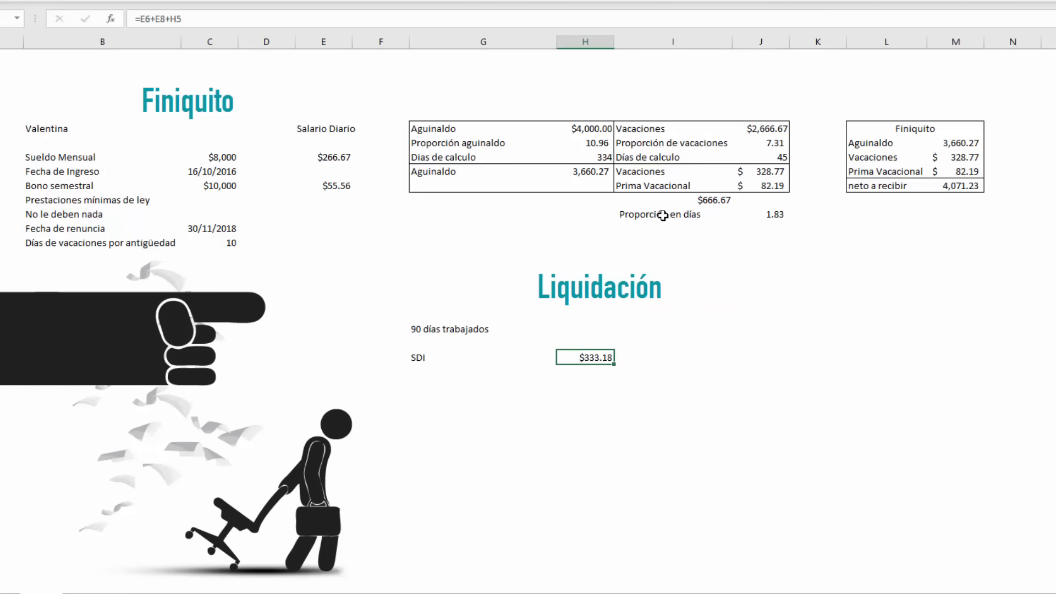
pyautogui.click(241, 13)
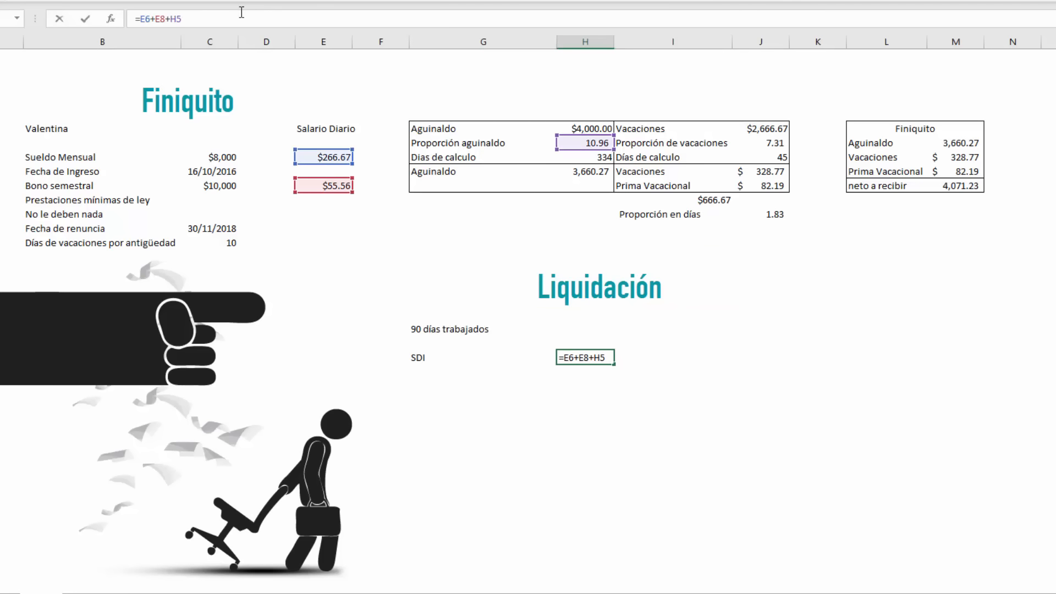
pyautogui.click(773, 215)
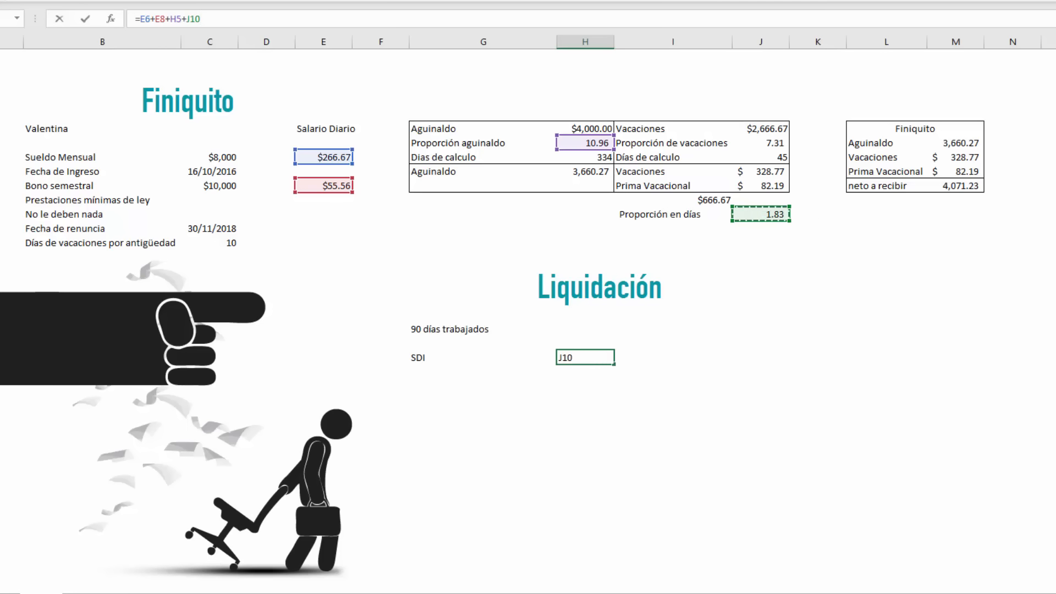
pyautogui.press('Return')
pyautogui.press('Up')
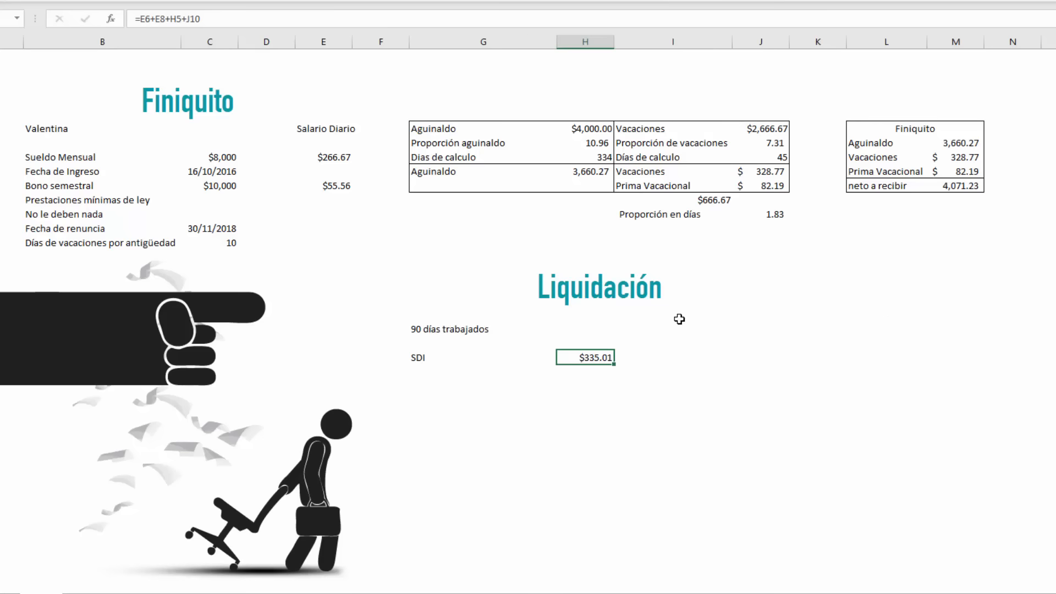
# Enter the label "Importe de indemnización de 90 días" in G19, directly beneath SDI.
pyautogui.click(491, 371)
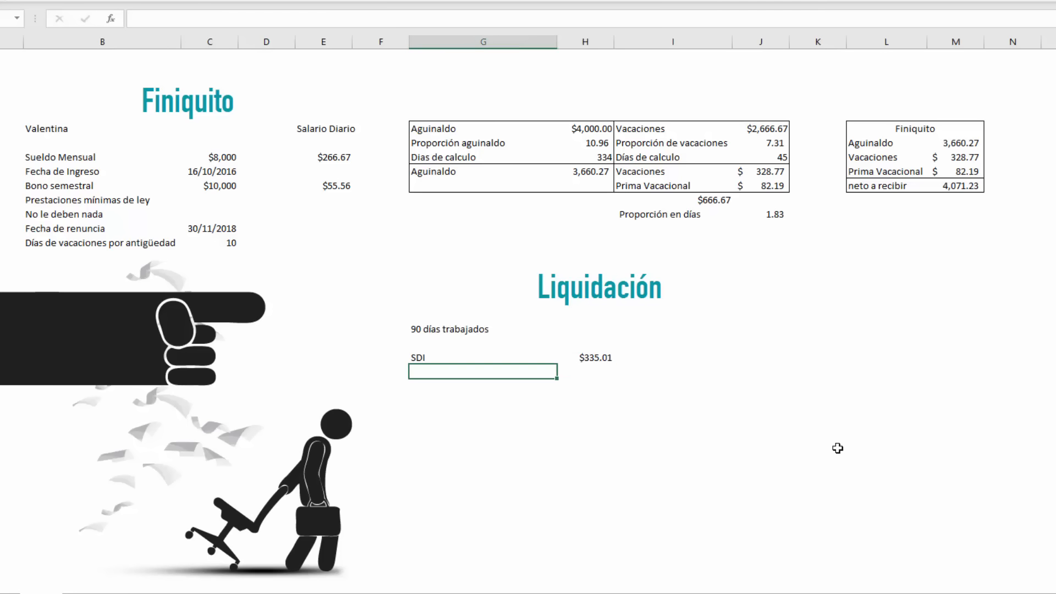
pyautogui.write('=')
pyautogui.press('Escape')
pyautogui.write('Importe de ind')
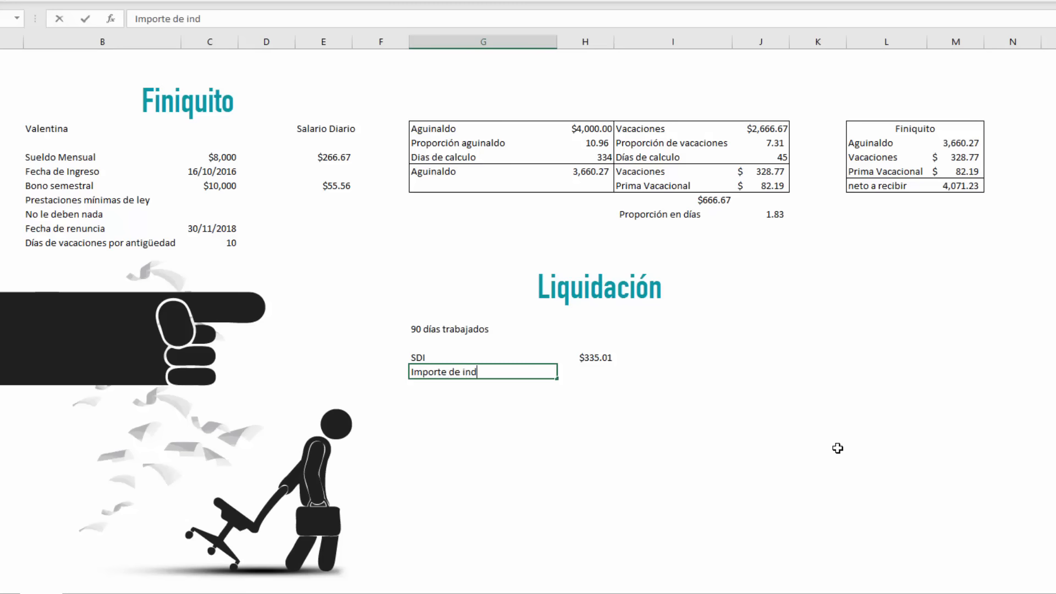
pyautogui.write('emnización de 90 días')
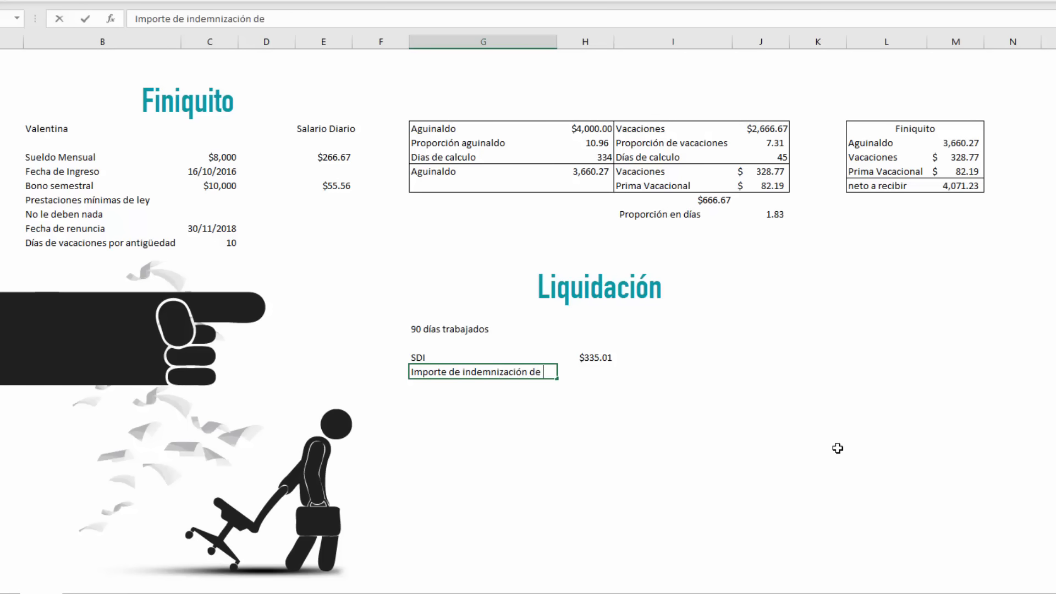
pyautogui.press('Tab')
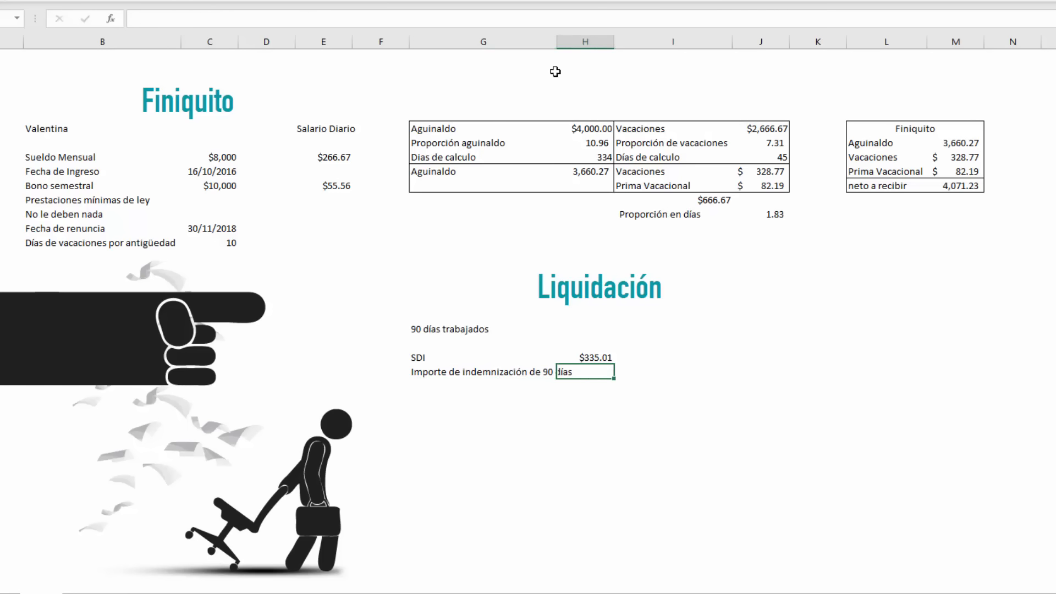
# Calculate the 90-day indemnity amount in H19 as =H18*90.
pyautogui.write('=')
pyautogui.press('Up')
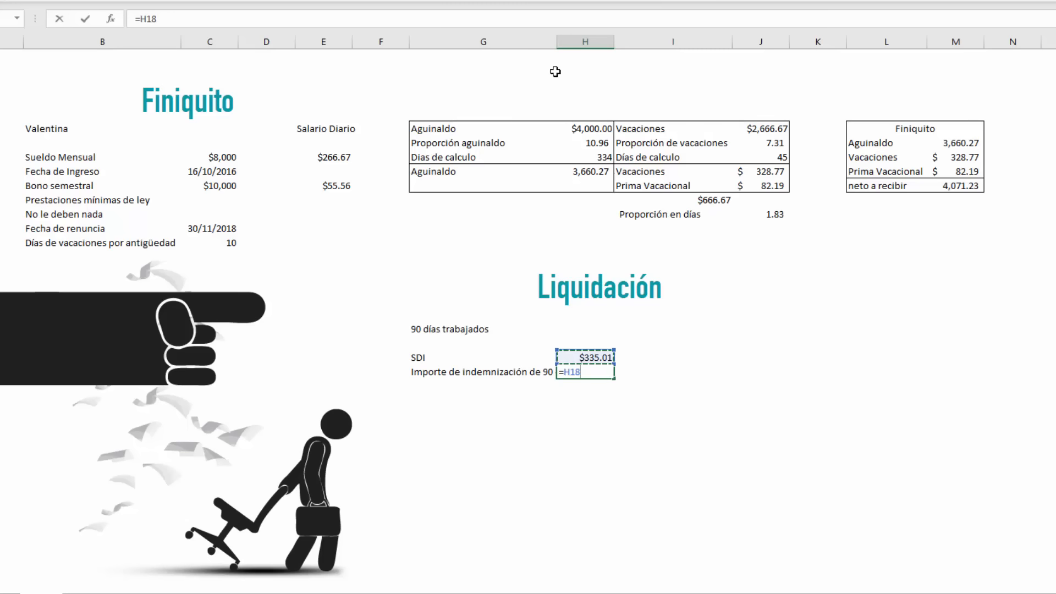
pyautogui.write('*90')
pyautogui.press('Return')
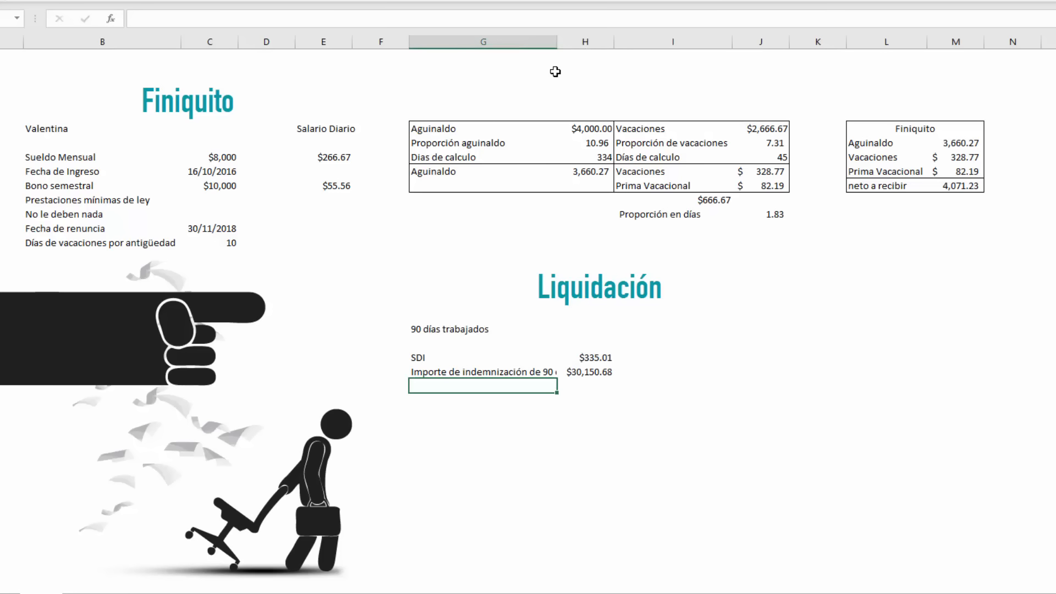
pyautogui.press('Up')
pyautogui.press('Right')
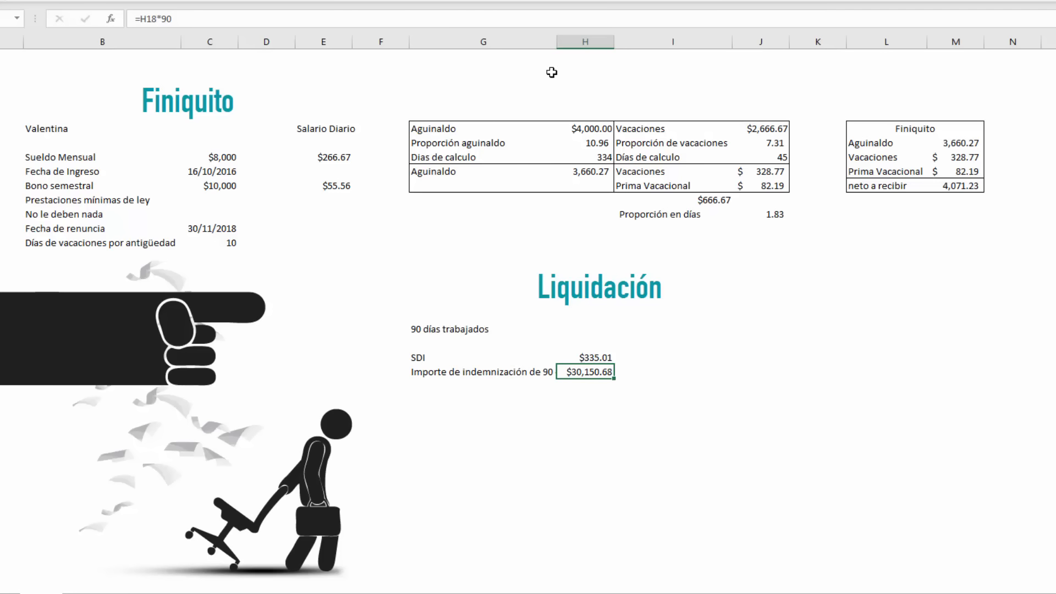
# Apply an outside border around the 90-day block G16:H19 and another around its SDI row.
pyautogui.click(514, 337)
pyautogui.moveTo(514, 337); pyautogui.dragTo(601, 370)
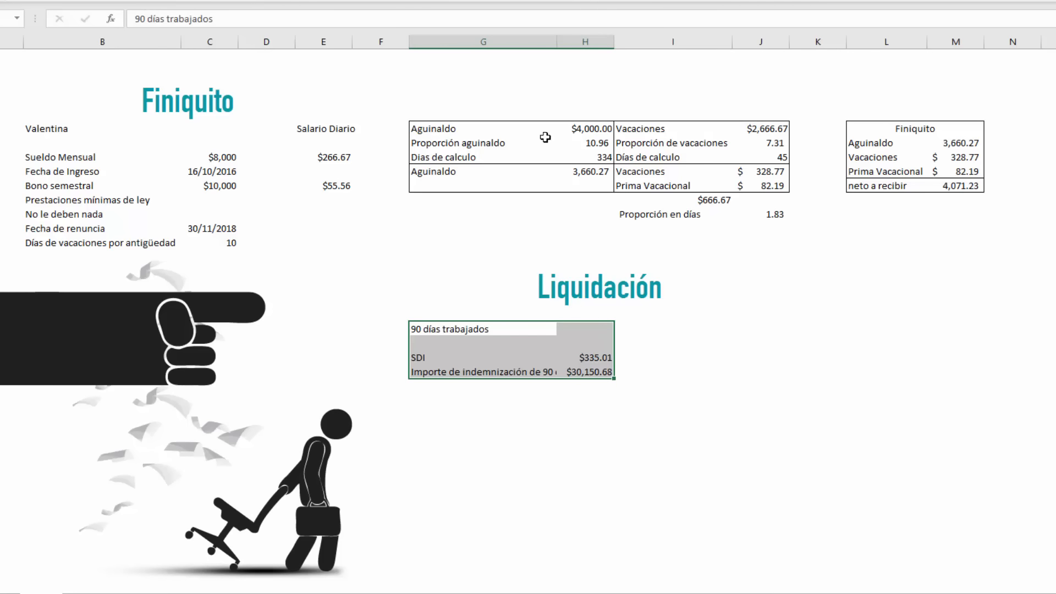
pyautogui.click(880, 343)
pyautogui.moveTo(450, 358); pyautogui.dragTo(584, 358)
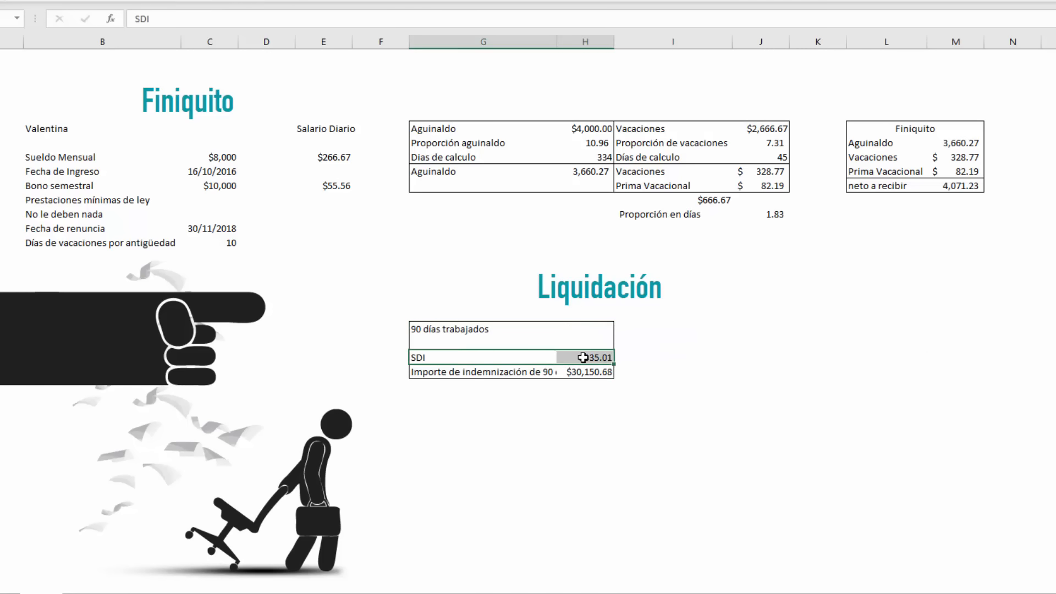
pyautogui.click(945, 371)
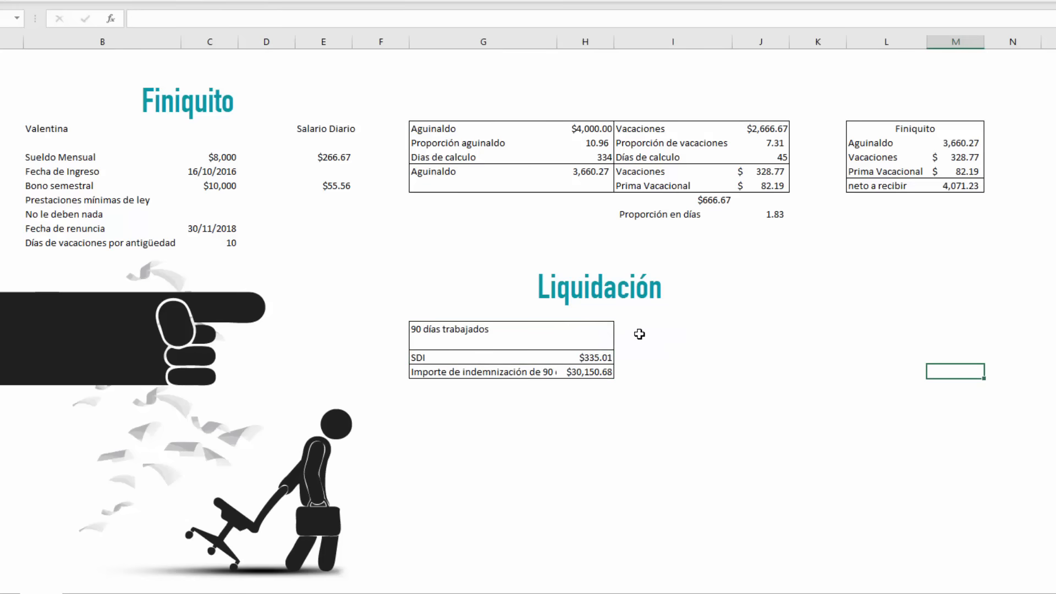
# Enter the heading "20 días por cada año de servicio" in I16, beside "90 días trabajados".
pyautogui.click(640, 330)
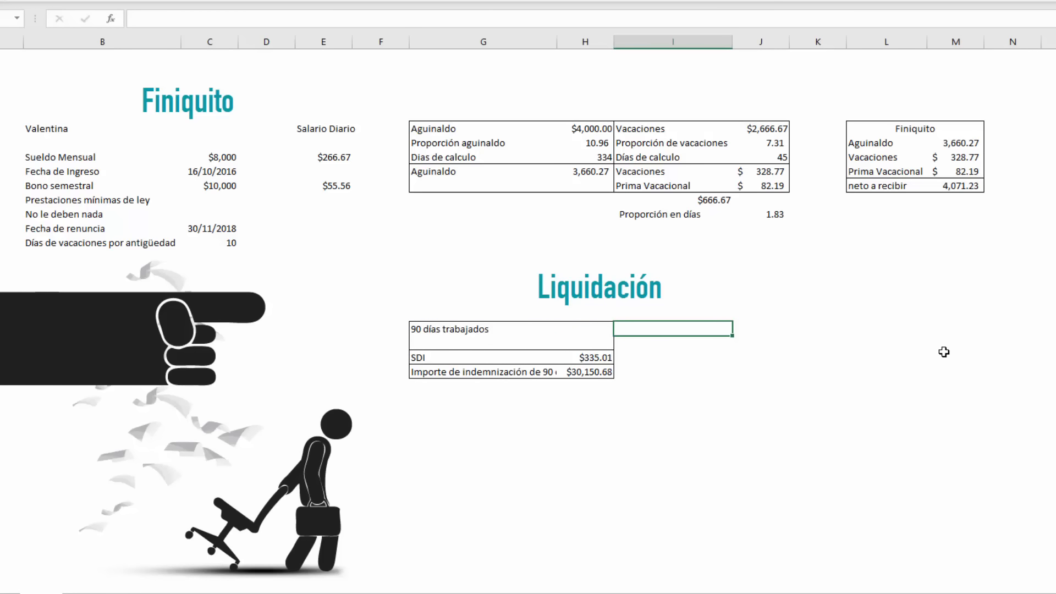
pyautogui.write('20 días por ca')
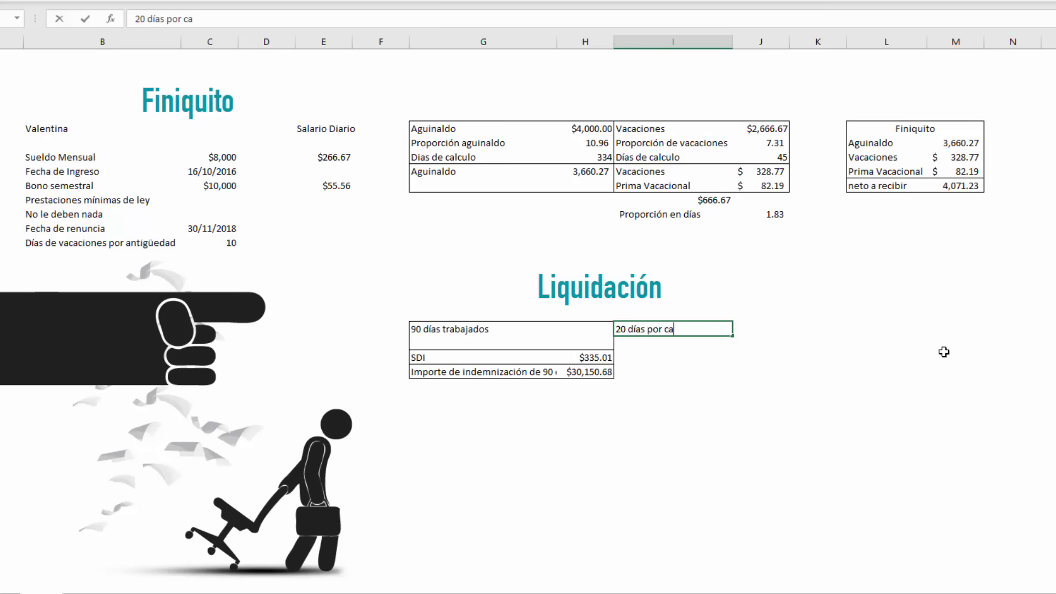
pyautogui.write('da año de servicio')
pyautogui.press('Return')
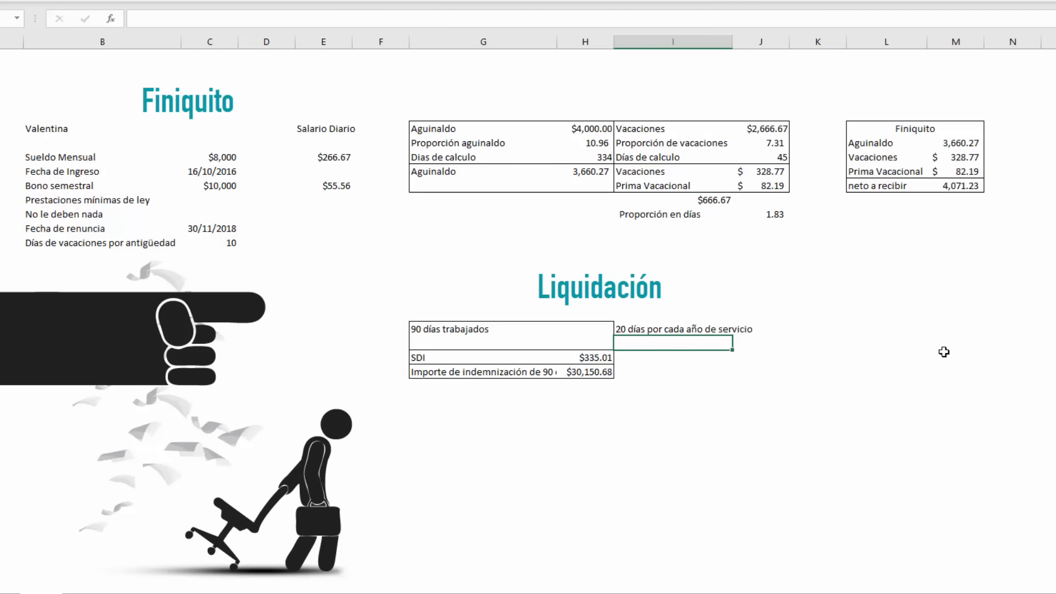
# Calculate the SDI for the 20-days-per-year block in I18 as =E6+E8+H5+J10.
pyautogui.press('Down')
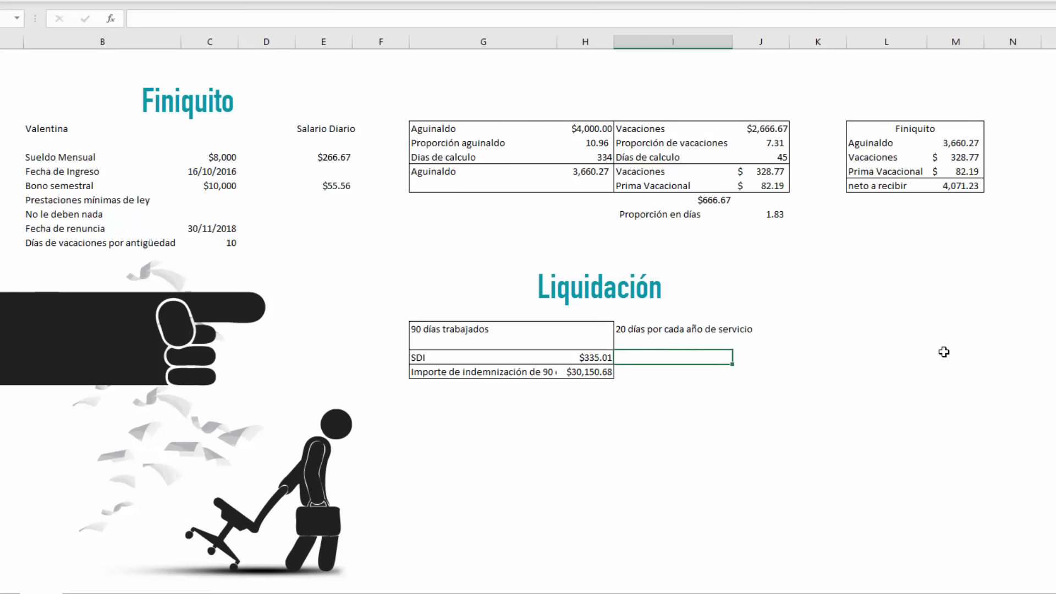
pyautogui.press('Left')
pyautogui.press('Left')
pyautogui.press('Left')
pyautogui.press('Right')
pyautogui.press('Right')
pyautogui.press('Right')
pyautogui.write('=')
pyautogui.click(336, 156)
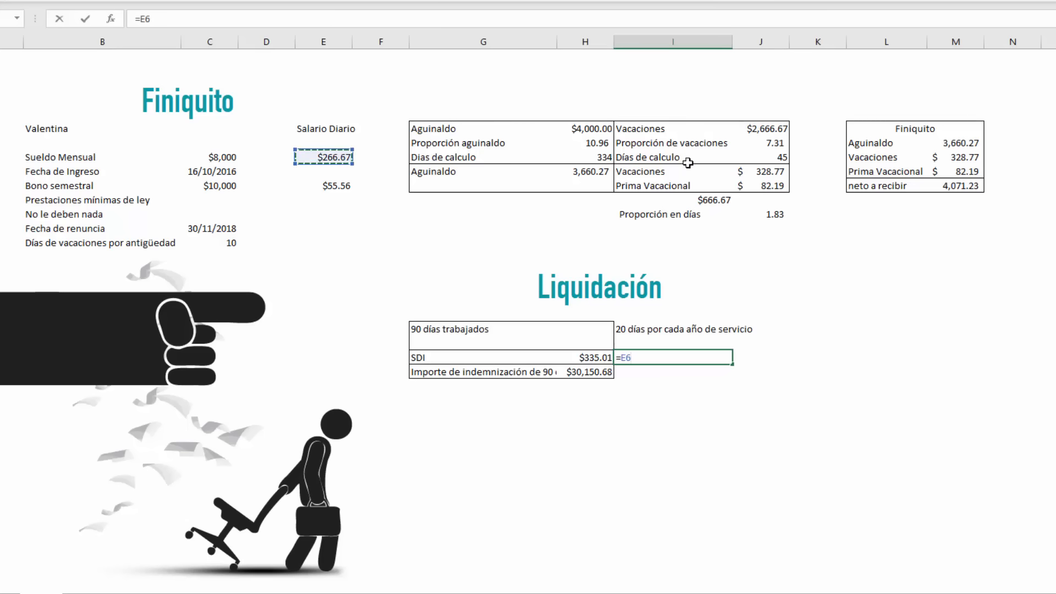
pyautogui.write('+')
pyautogui.click(328, 187)
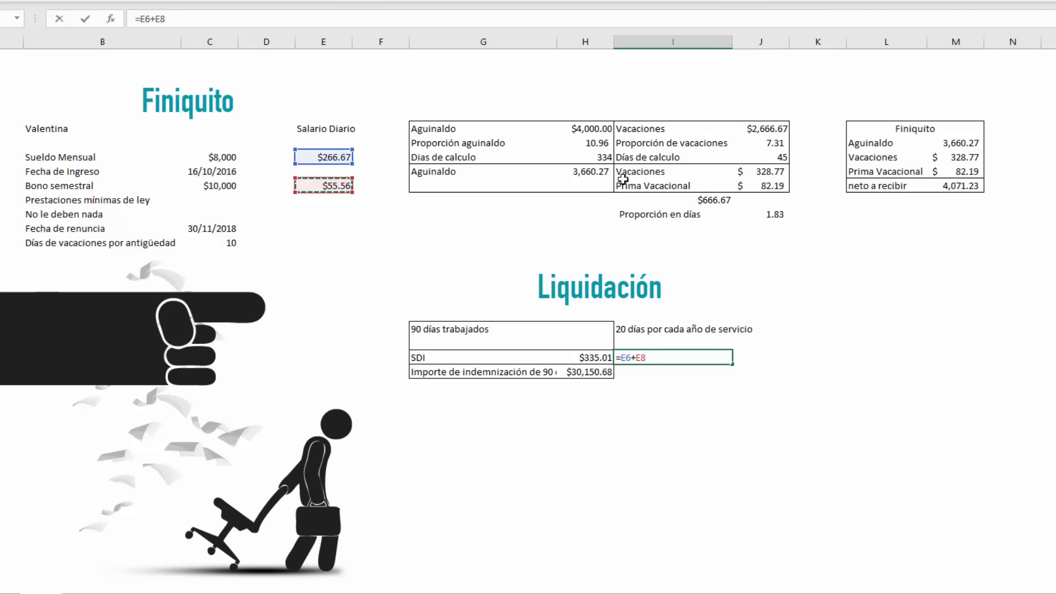
pyautogui.write('+')
pyautogui.click(596, 142)
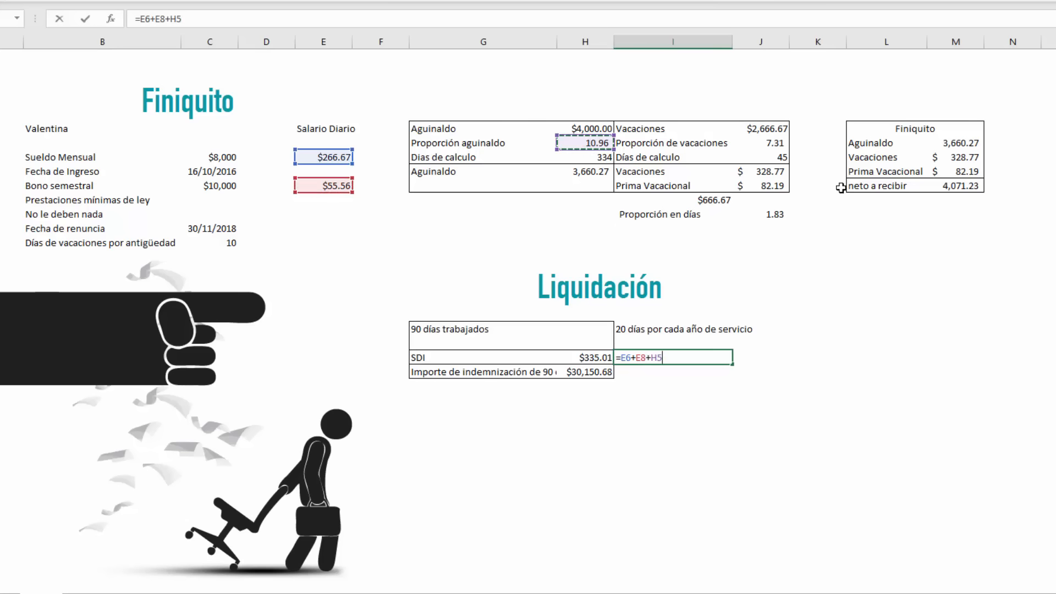
pyautogui.write('+')
pyautogui.click(775, 214)
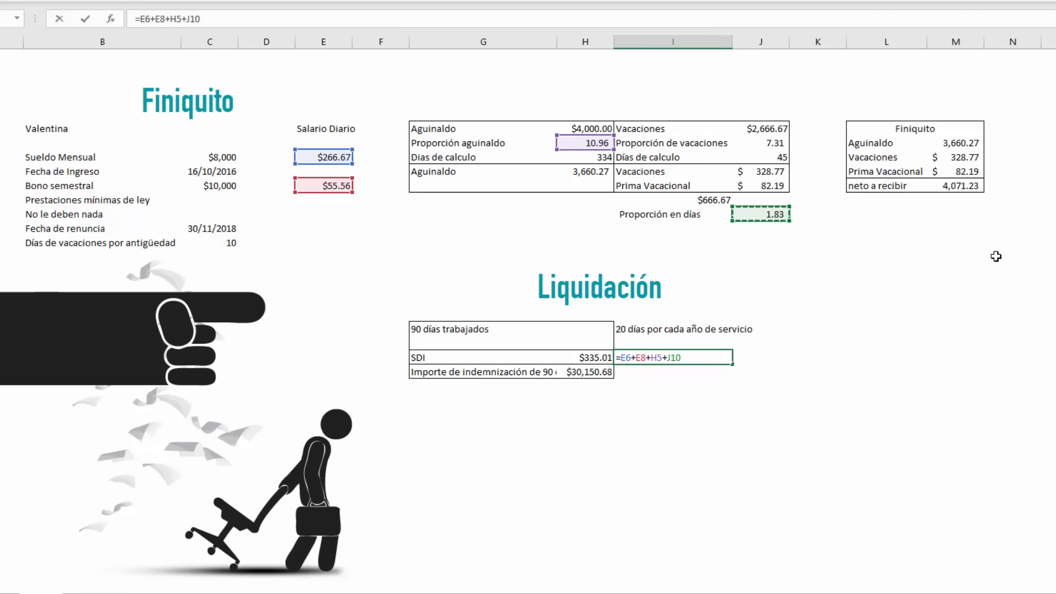
pyautogui.press('Return')
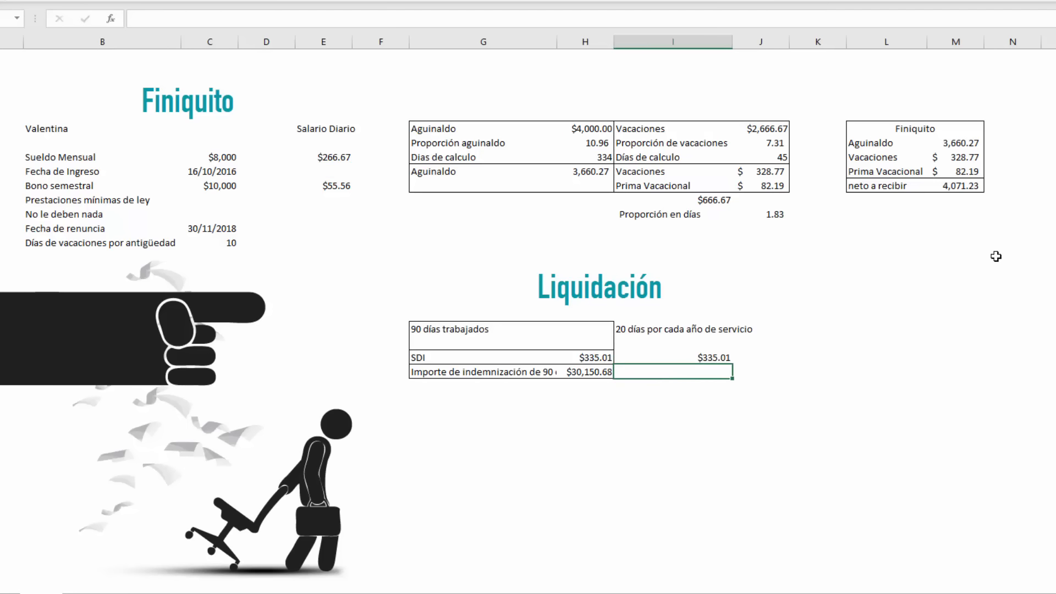
pyautogui.press('Up')
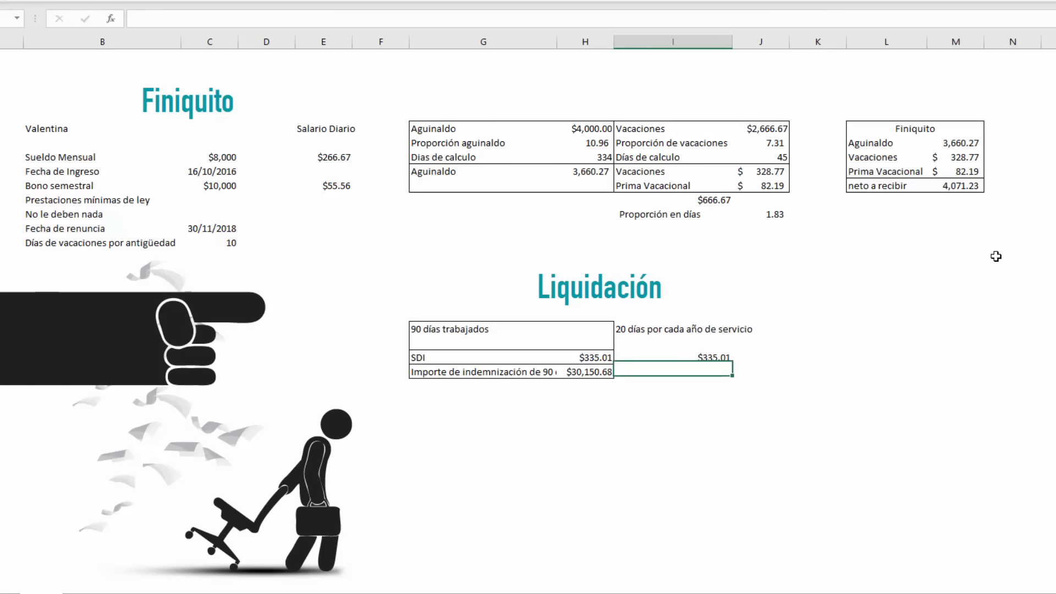
pyautogui.press('Left')
pyautogui.press('Right')
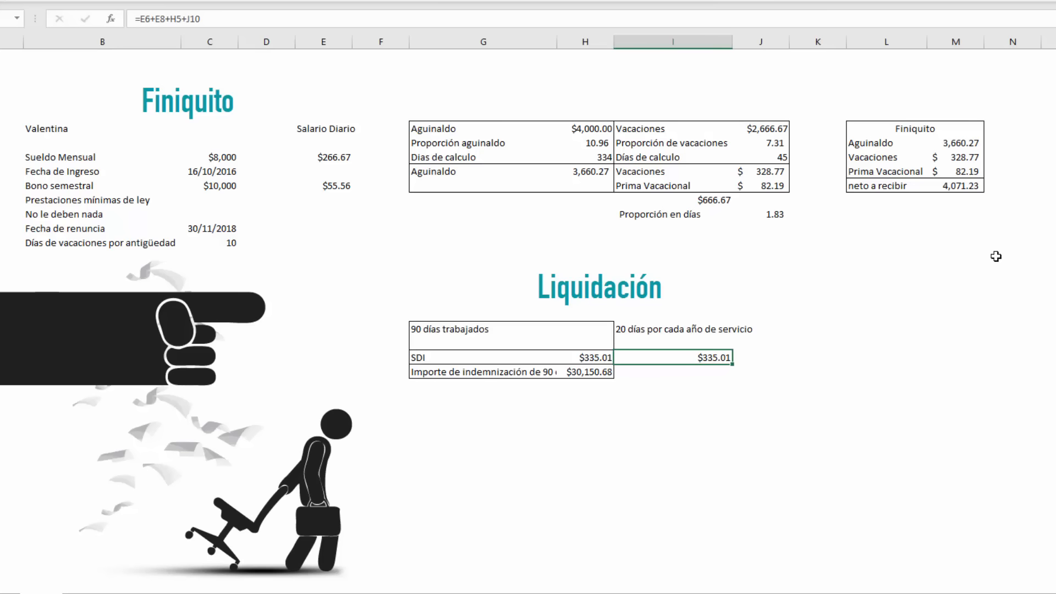
# Calculate the indemnity of 20 days per year for two years of service in I19 as =I18*20*2.
pyautogui.press('Down')
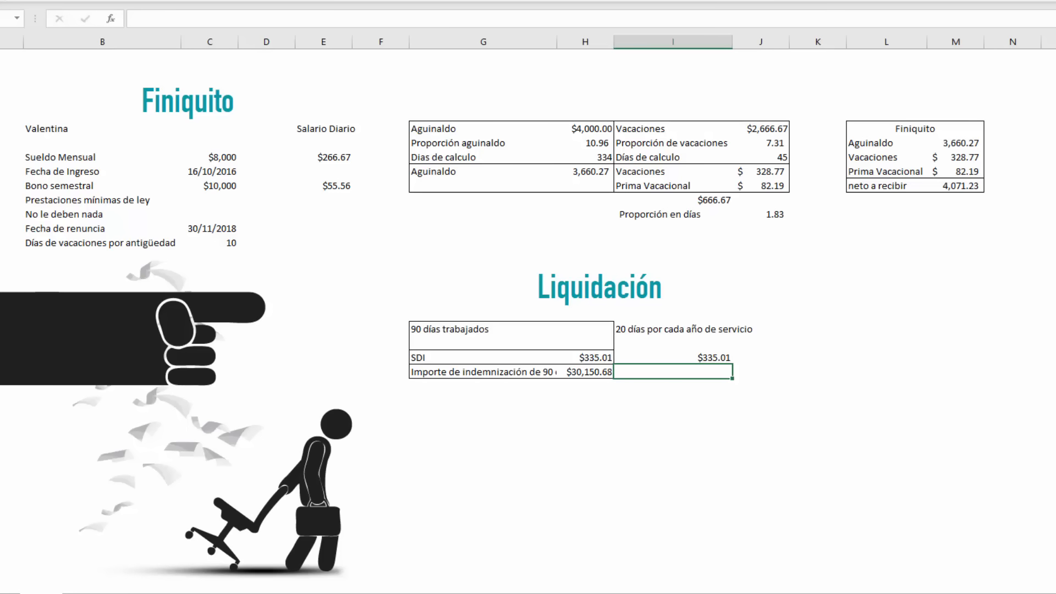
pyautogui.write('=')
pyautogui.press('Up')
pyautogui.write('*')
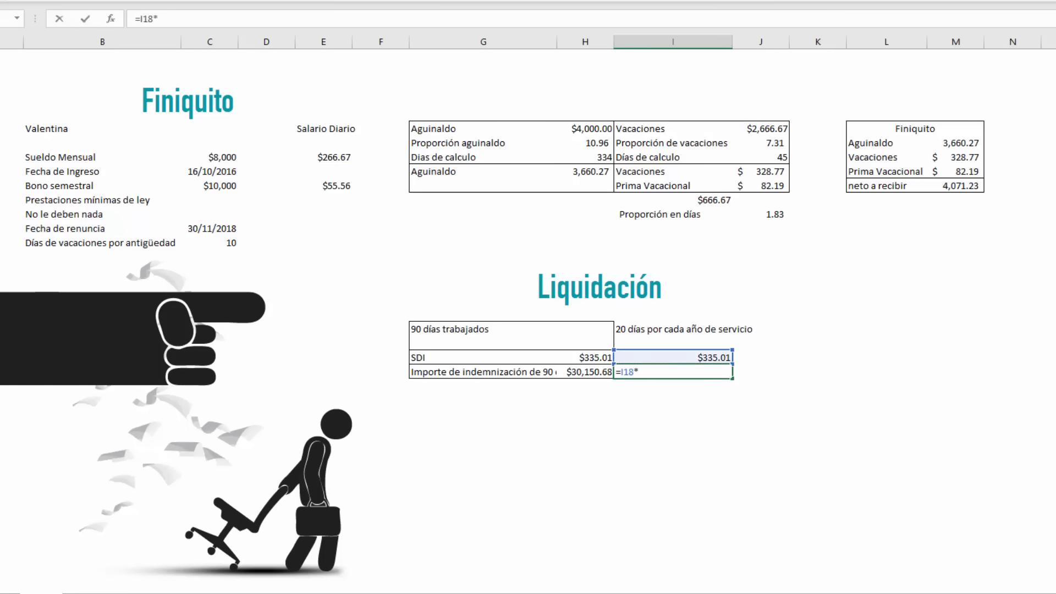
pyautogui.write('20*2')
pyautogui.press('Return')
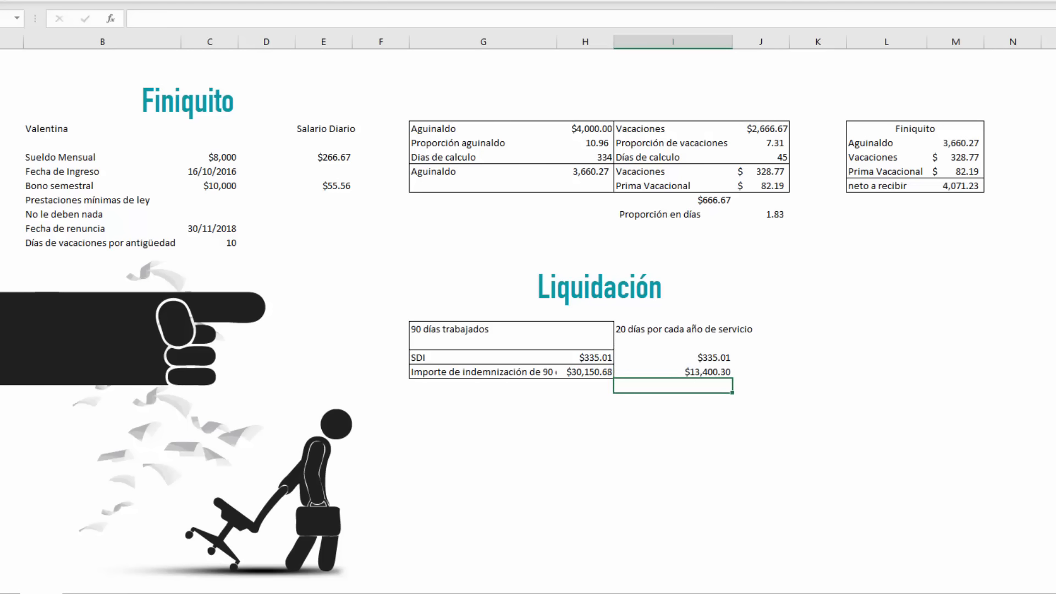
pyautogui.press('Up')
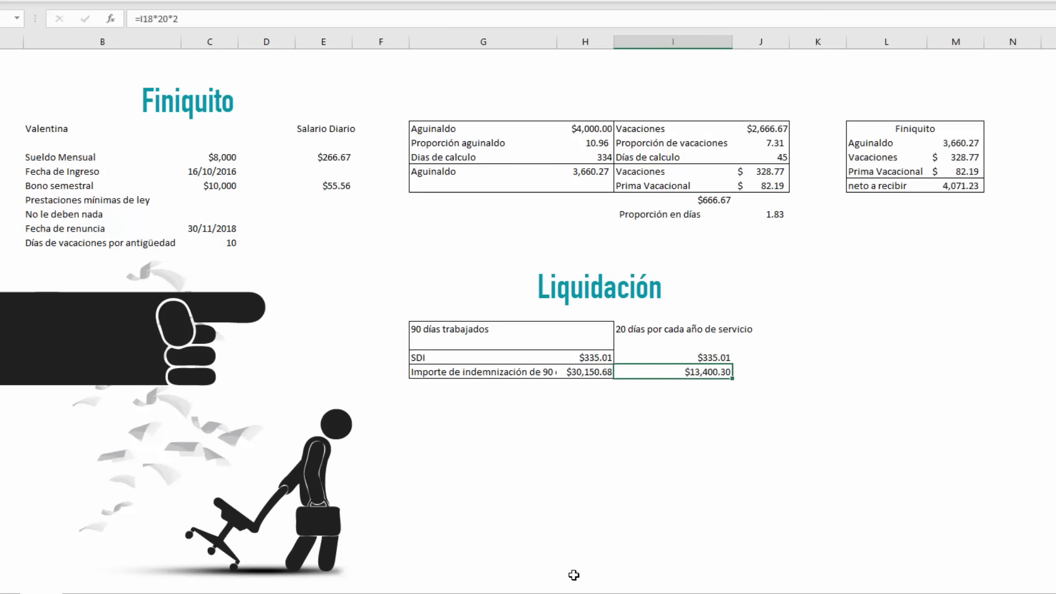
# Apply an outside border around I16:I19 and autofit column I to its heading text.
pyautogui.moveTo(710, 329); pyautogui.dragTo(708, 372)
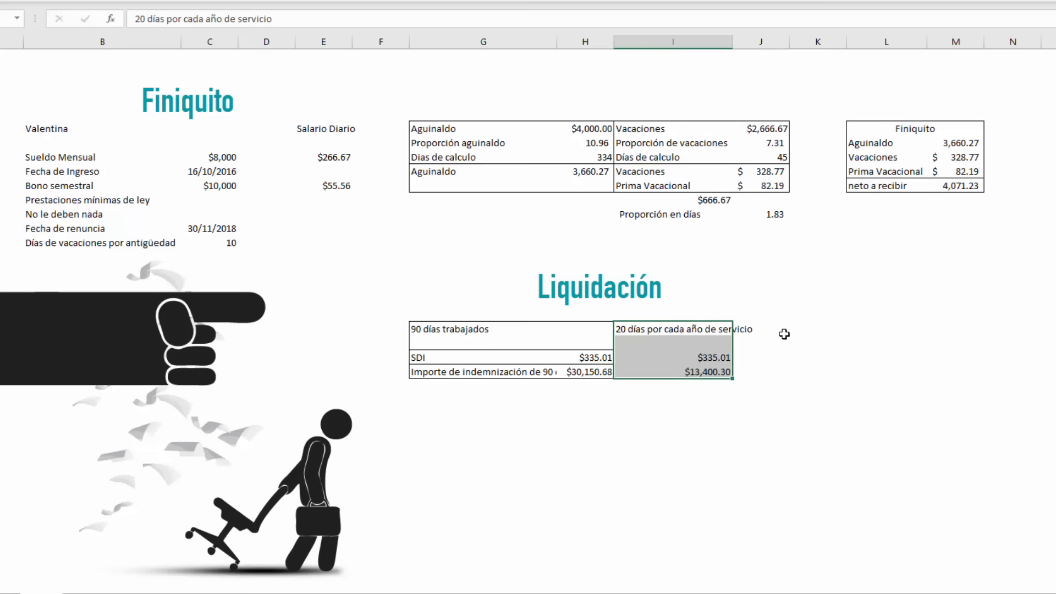
pyautogui.click(933, 416)
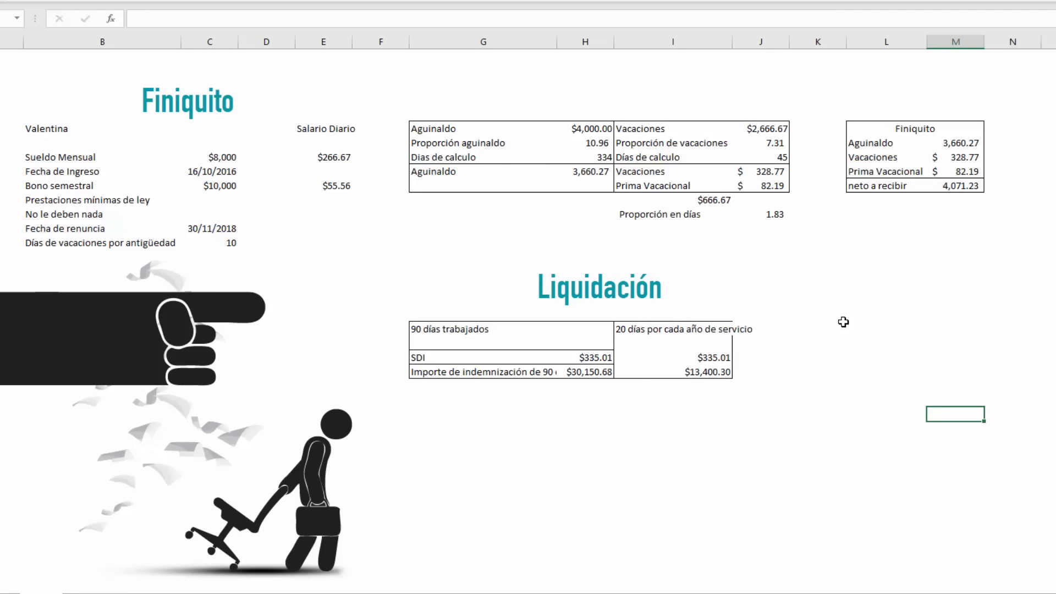
pyautogui.doubleClick(735, 42)
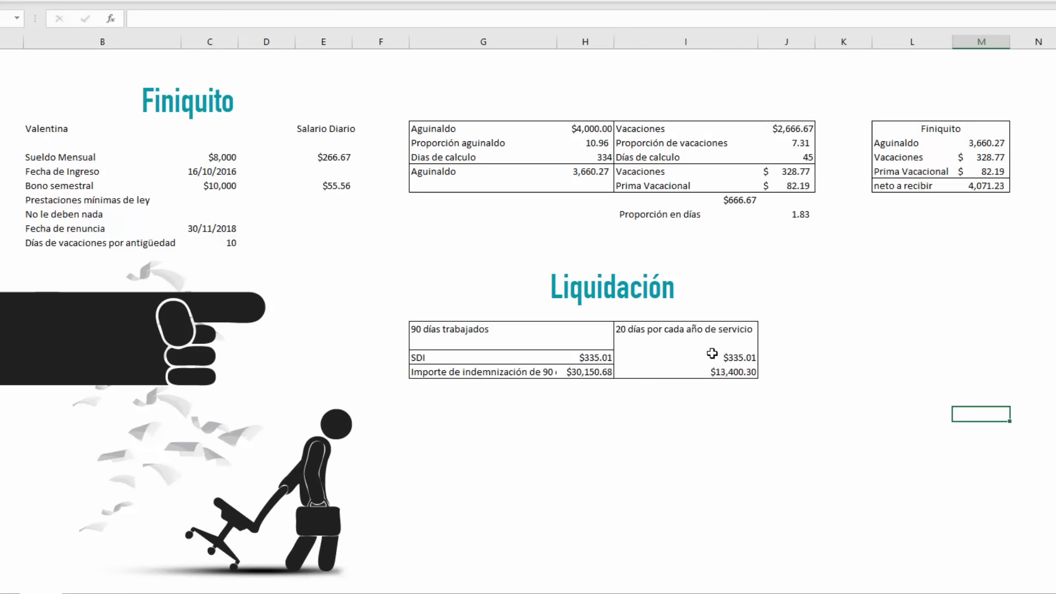
pyautogui.click(629, 372)
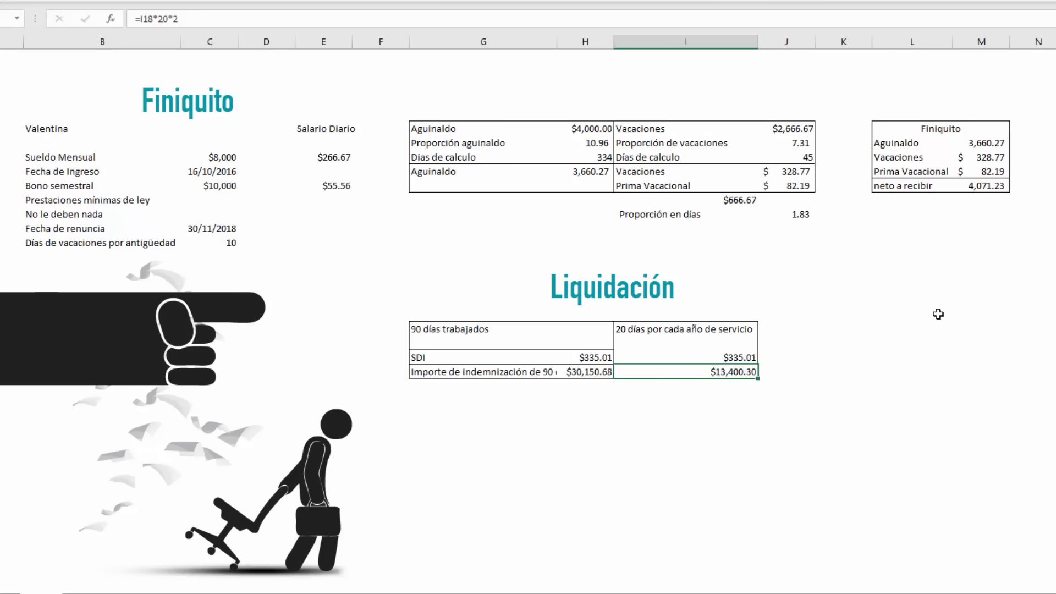
pyautogui.press('Up')
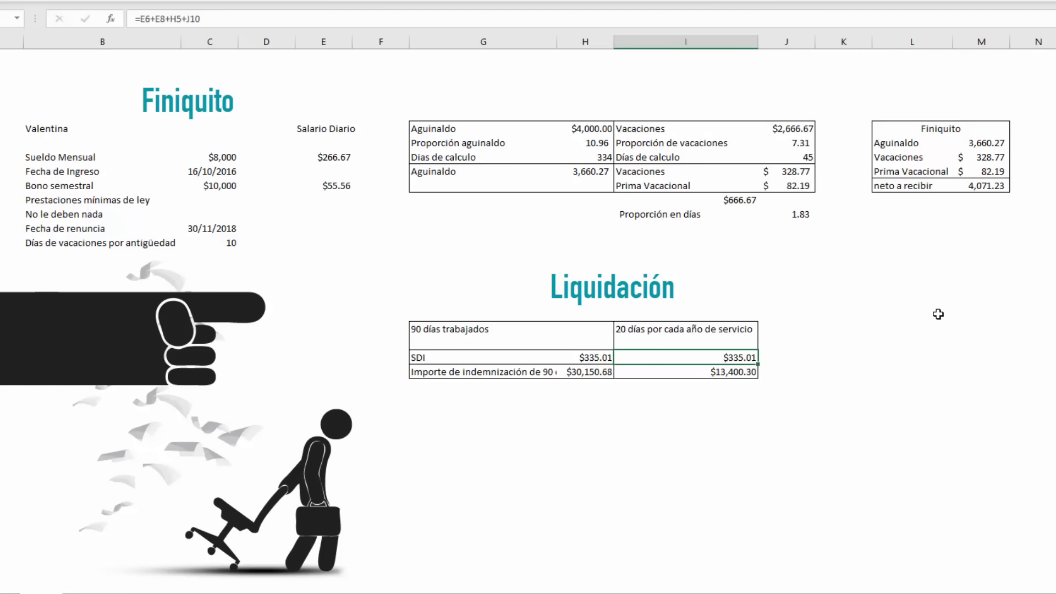
pyautogui.press('Down')
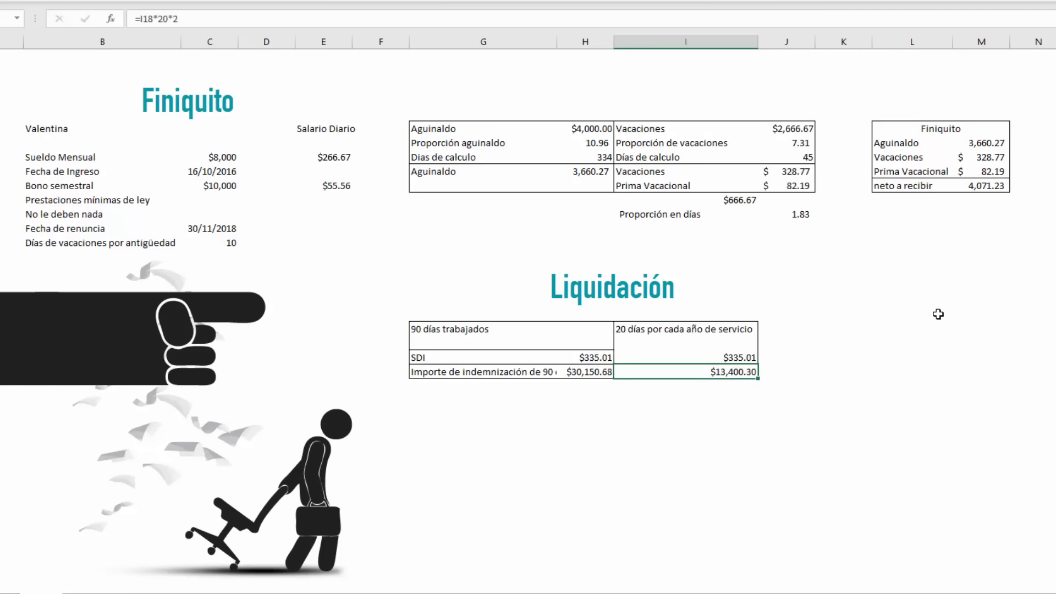
pyautogui.press('Up')
pyautogui.press('Down')
pyautogui.press('Down')
pyautogui.press('Up')
pyautogui.press('Up')
pyautogui.press('Down')
pyautogui.press('Down')
pyautogui.press('Up')
pyautogui.press('Down')
pyautogui.press('Down')
pyautogui.press('Left')
pyautogui.press('Left')
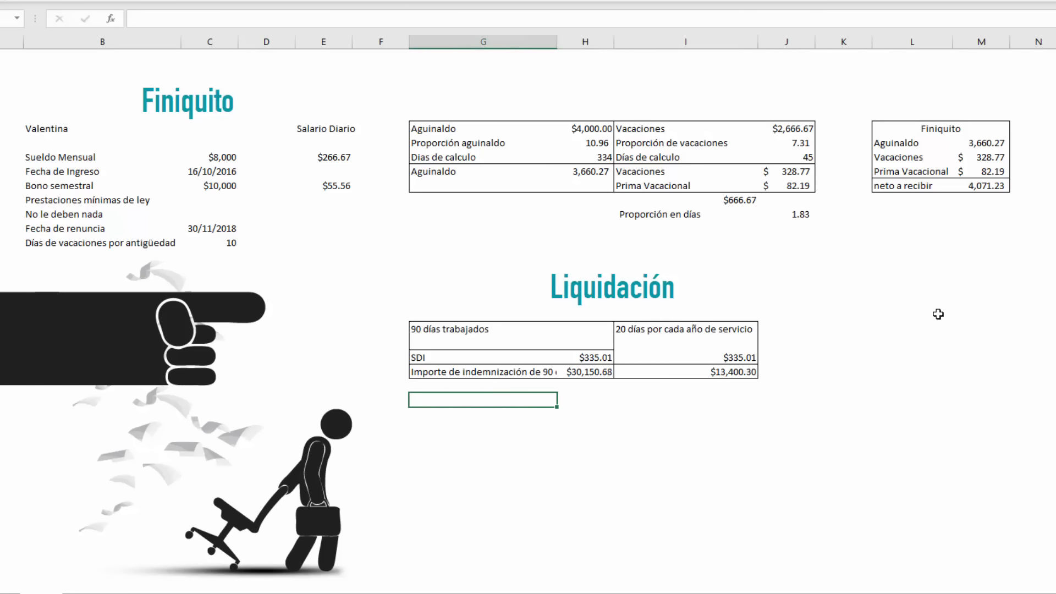
pyautogui.write('12 dia')
pyautogui.press('Escape')
# Enter the heading "Prima de antigüedad" in I21, below the 20-days-per-year block.
pyautogui.press('Right')
pyautogui.press('Right')
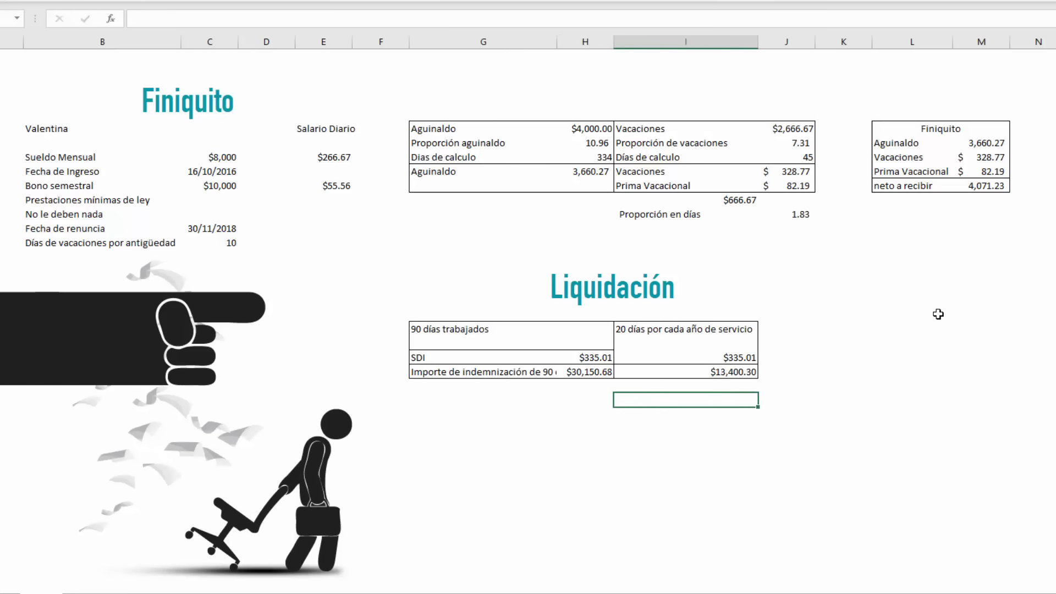
pyautogui.write('Prima d')
pyautogui.write('e antigüedad')
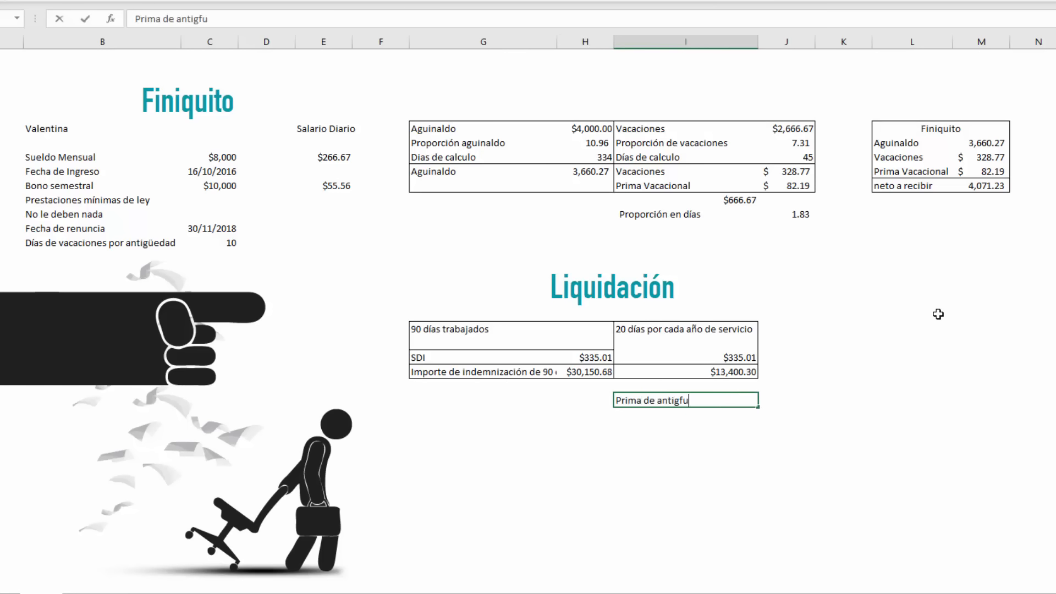
pyautogui.press('Return')
# Add the label "Años completo" in I22 with the value 2 in J22.
pyautogui.write('Años completo')
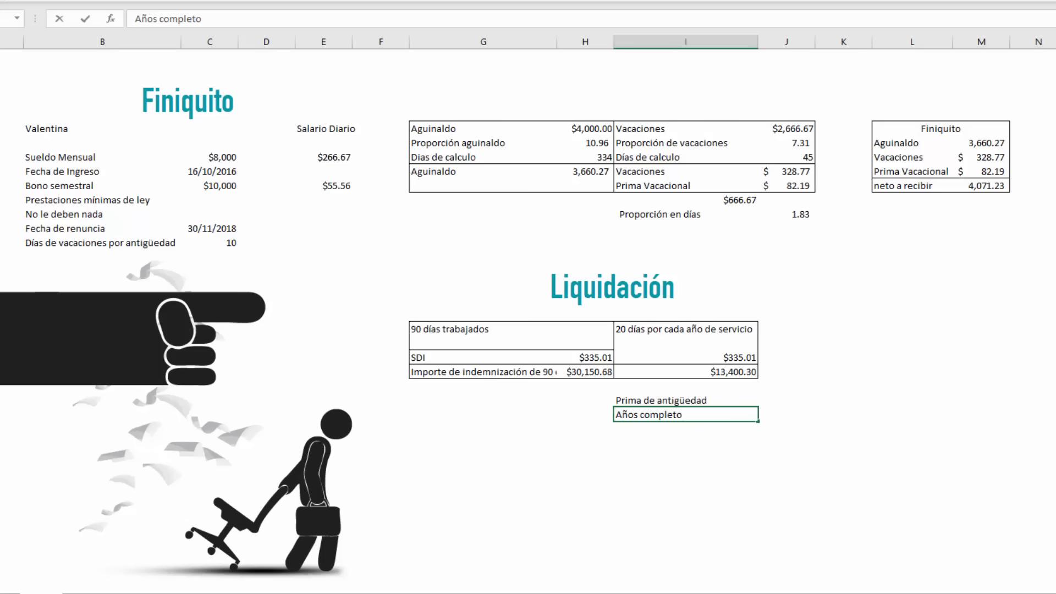
pyautogui.press('Right')
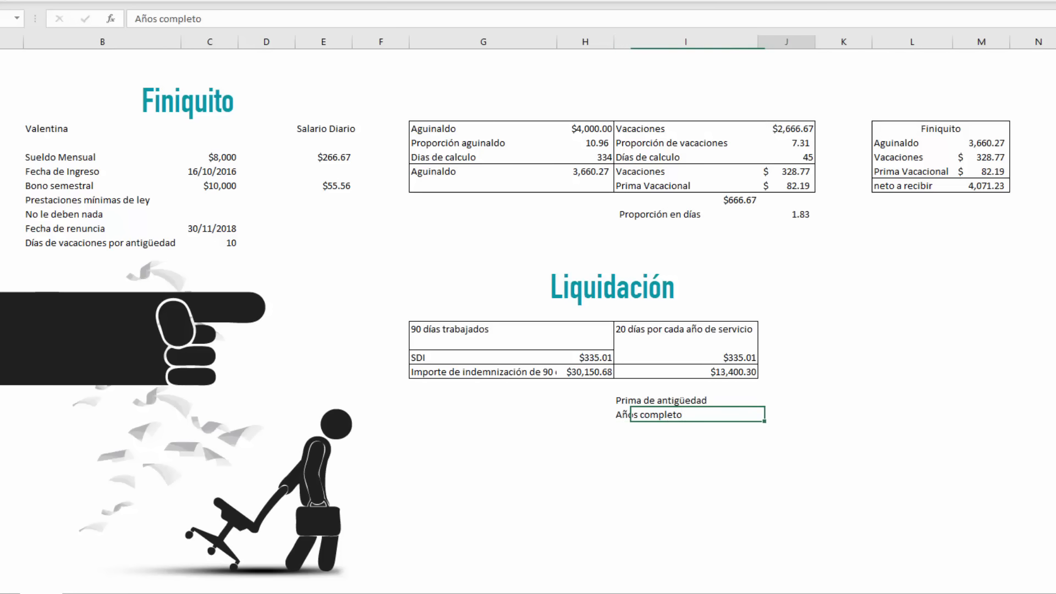
pyautogui.write('2')
pyautogui.press('Return')
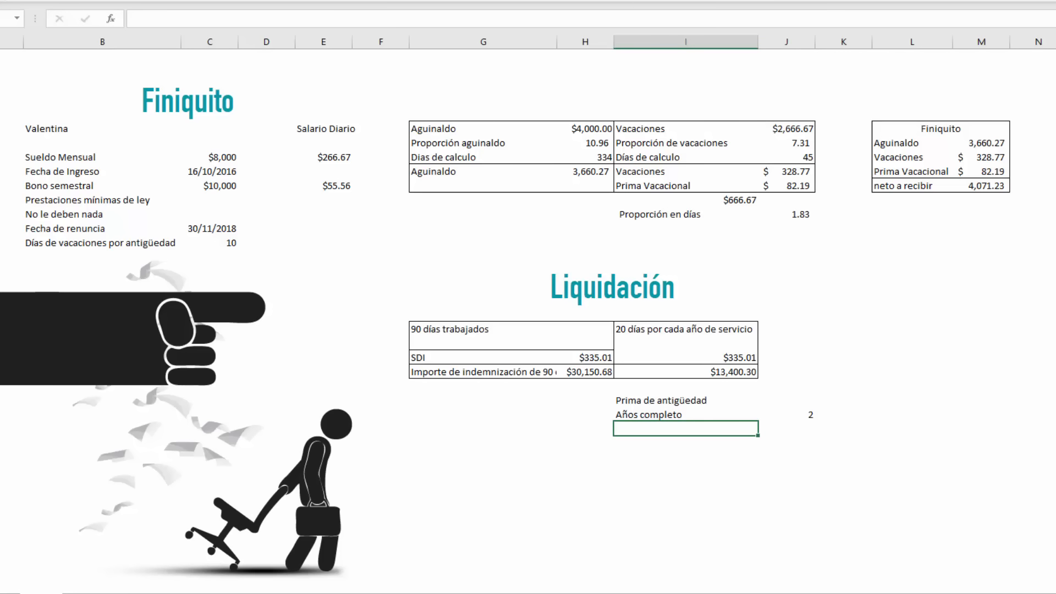
# Add the label "Parte proporcional" in I23 and calculate it in J23 as =44/360.
pyautogui.write('Parte proporc')
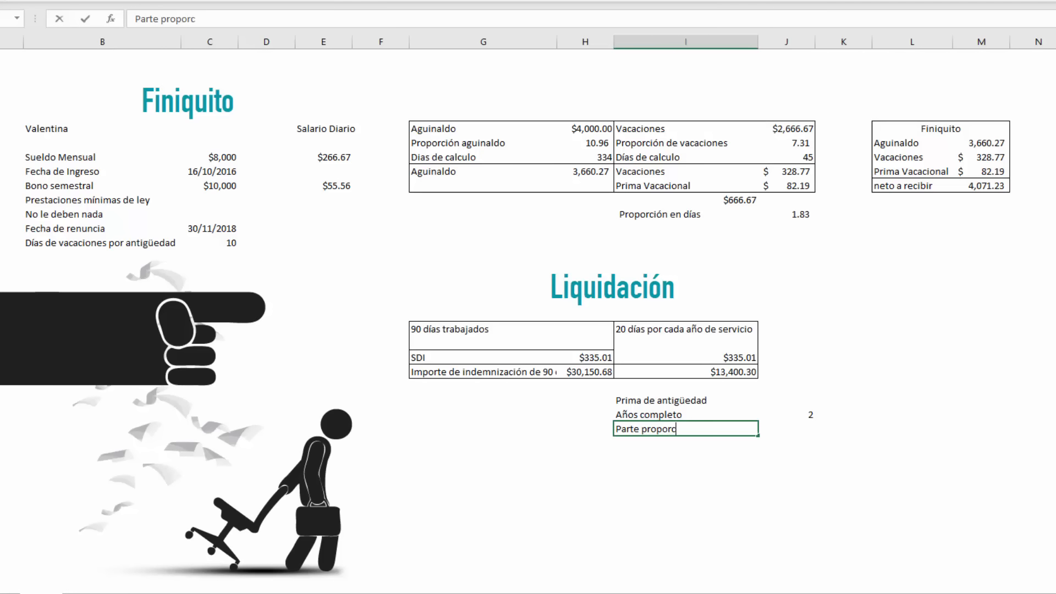
pyautogui.write('ionañl')
pyautogui.press('BackSpace')
pyautogui.press('BackSpace')
pyautogui.write('l')
pyautogui.press('Return')
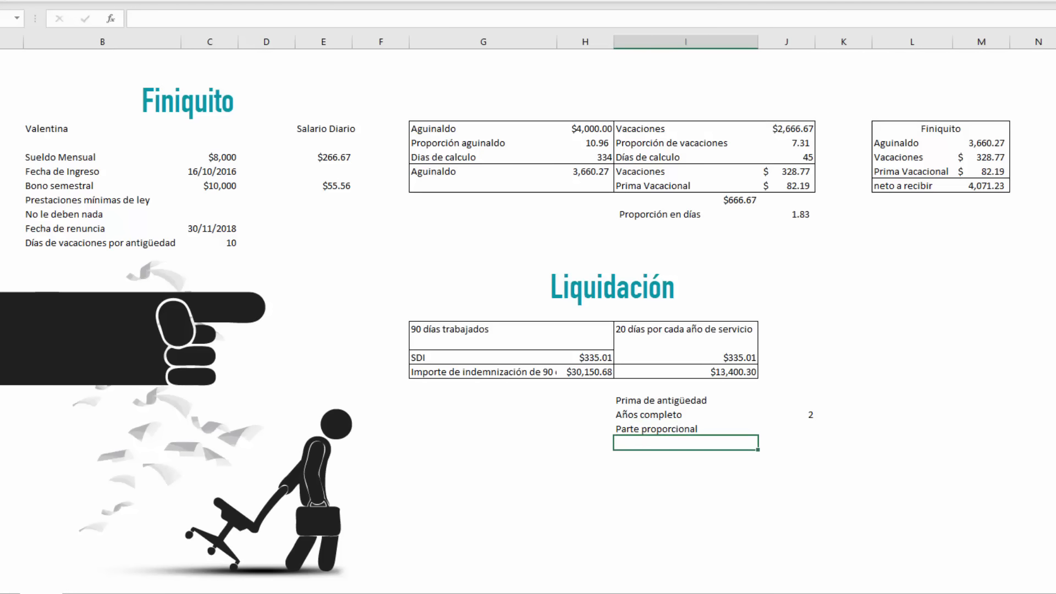
pyautogui.press('Up')
pyautogui.press('Right')
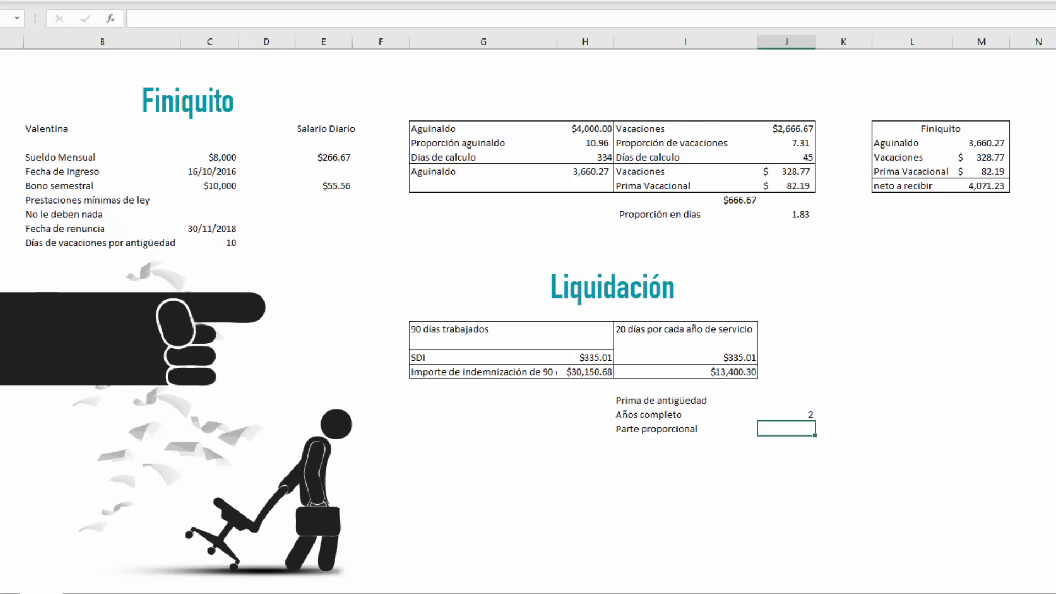
pyautogui.write('=44/360')
pyautogui.press('Return')
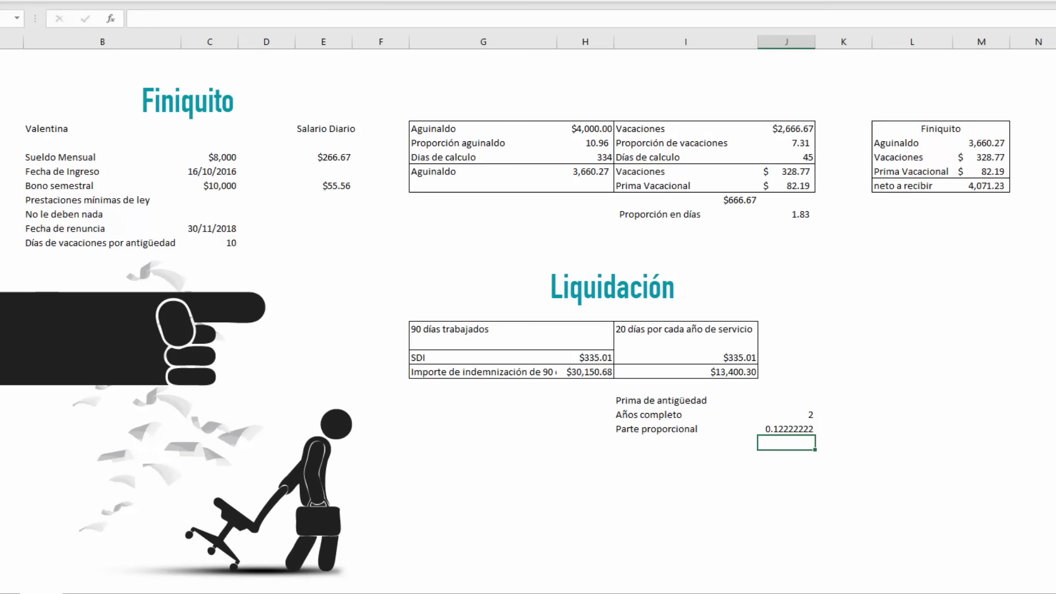
pyautogui.click(787, 429)
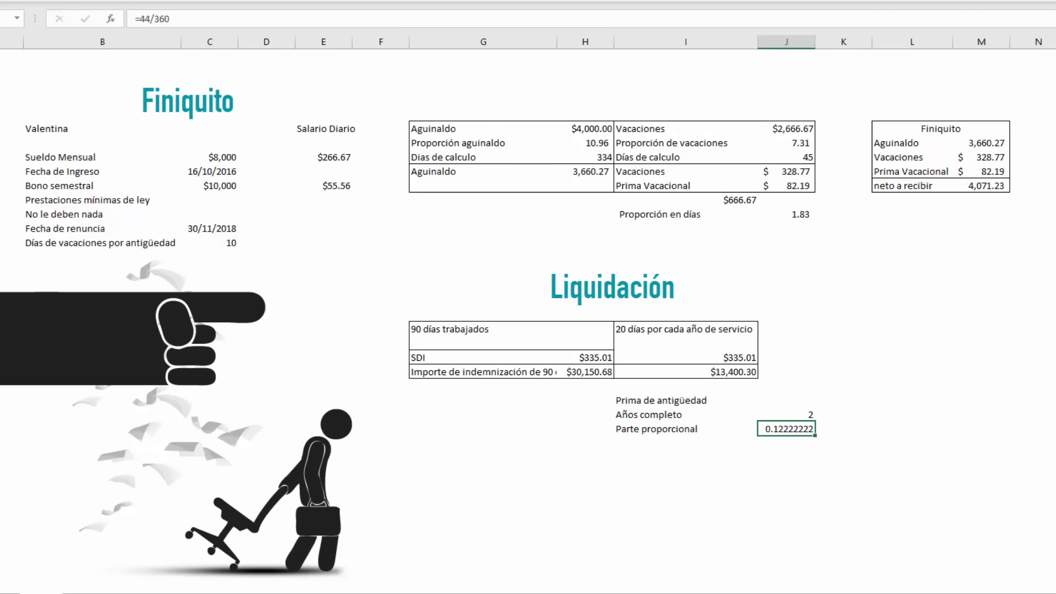
pyautogui.click(685, 429)
pyautogui.click(787, 430)
# Add the label "Total de años" in I24 and calculate it in J24 as =J22+J23.
pyautogui.press('Down')
pyautogui.press('Left')
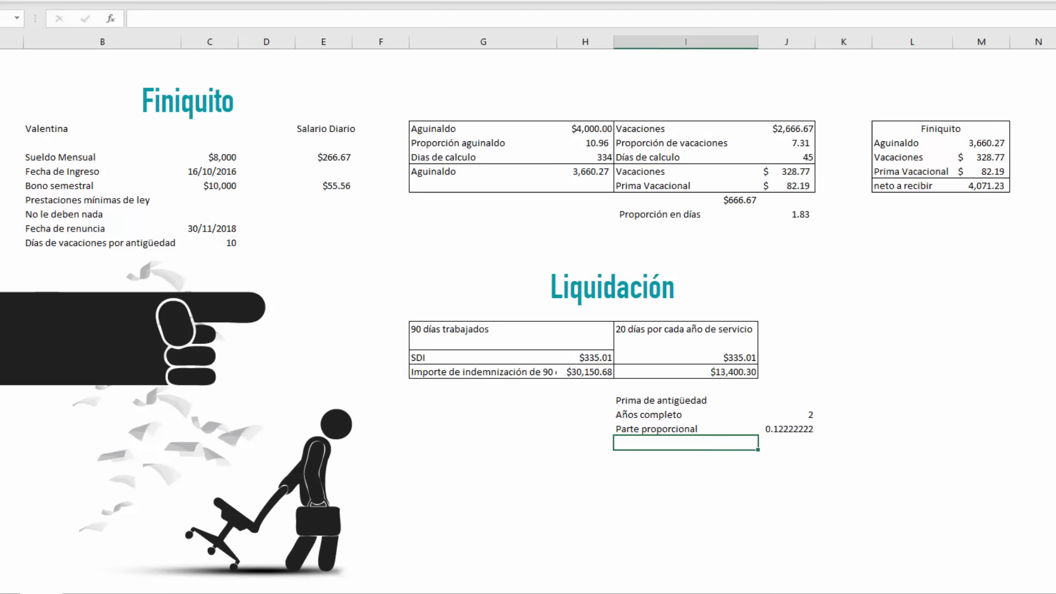
pyautogui.write('Total de años')
pyautogui.press('Tab')
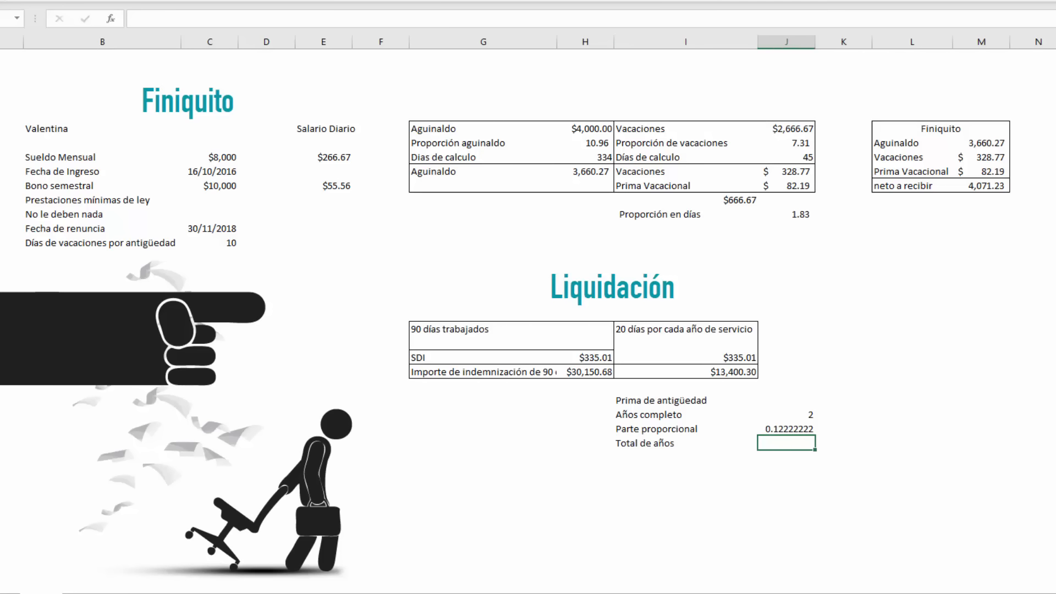
pyautogui.write('=')
pyautogui.press('Up')
pyautogui.press('Up')
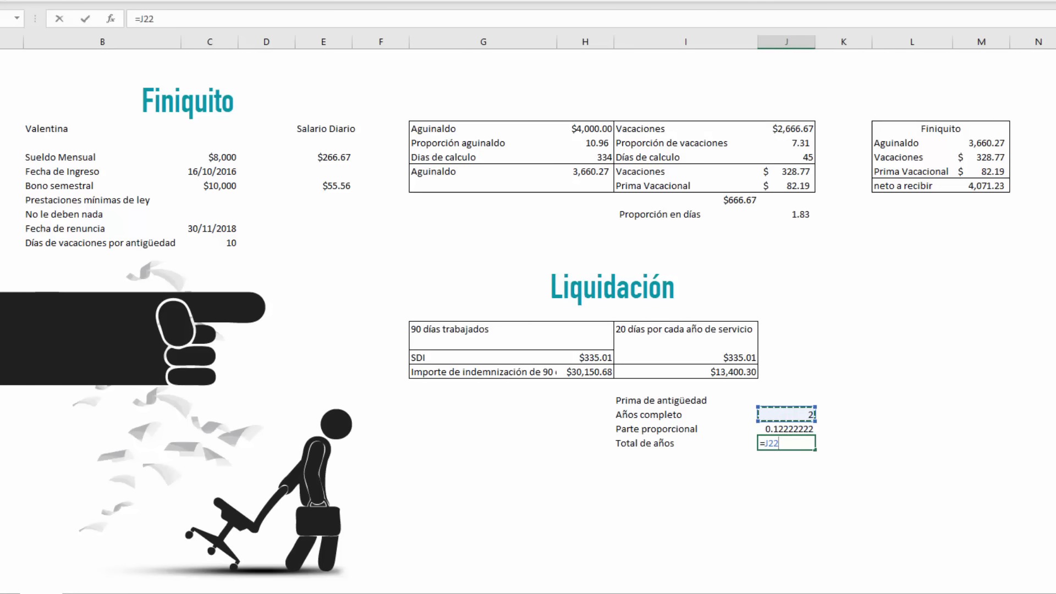
pyautogui.write('+')
pyautogui.press('Up')
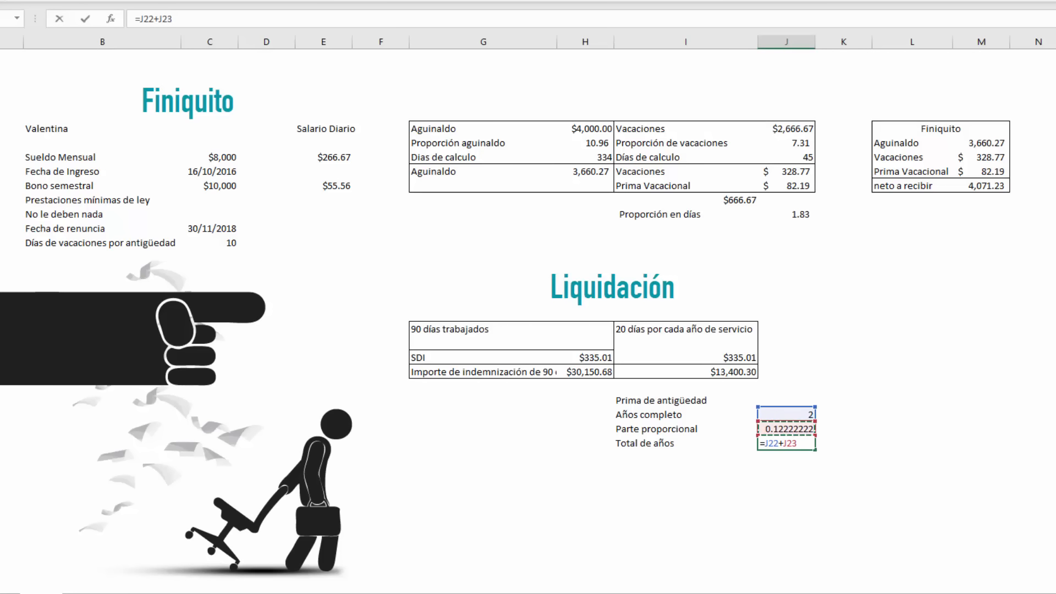
pyautogui.press('Return')
pyautogui.press('Up')
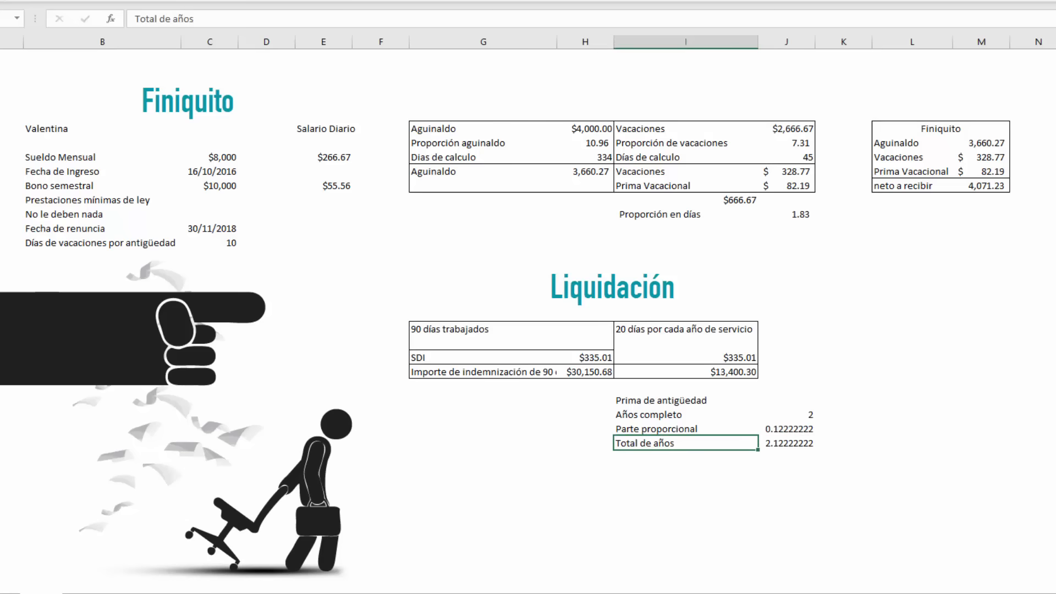
# Enter the label "Importe" in I25, below "Total de años".
pyautogui.press('Right')
pyautogui.press('Down')
pyautogui.press('Left')
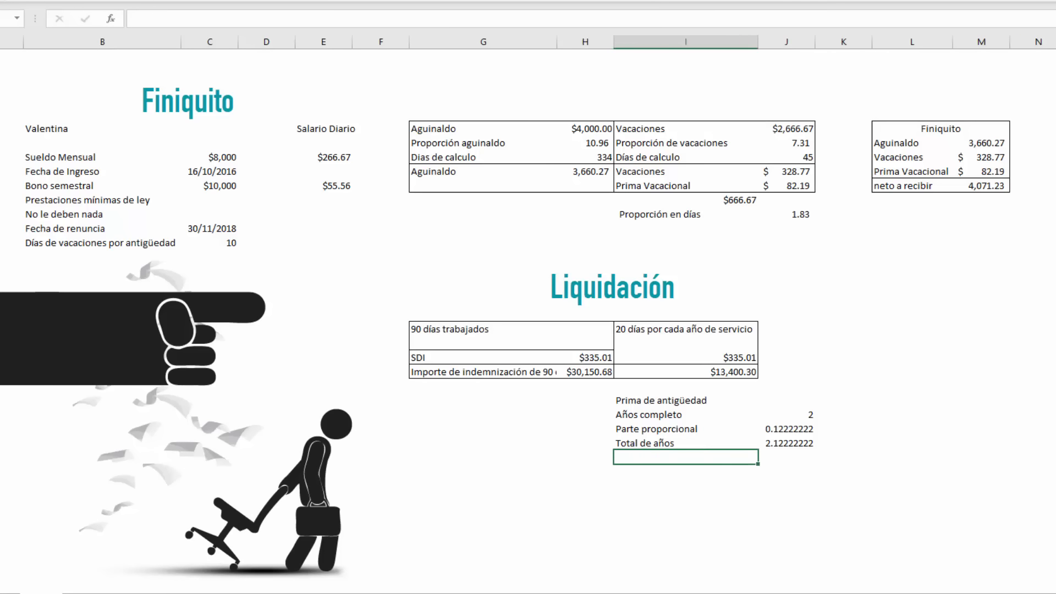
pyautogui.write('Importe')
pyautogui.press('Tab')
# Apply an outside border around the seniority premium block I21:J25.
pyautogui.press('Up')
pyautogui.press('Left')
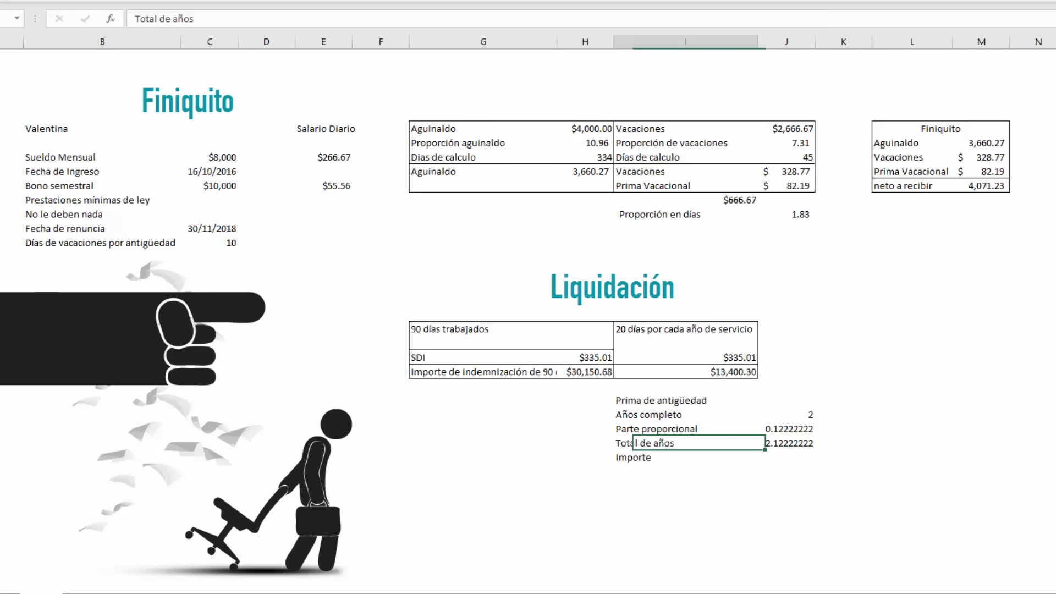
pyautogui.hotkey('shift', 'Right')
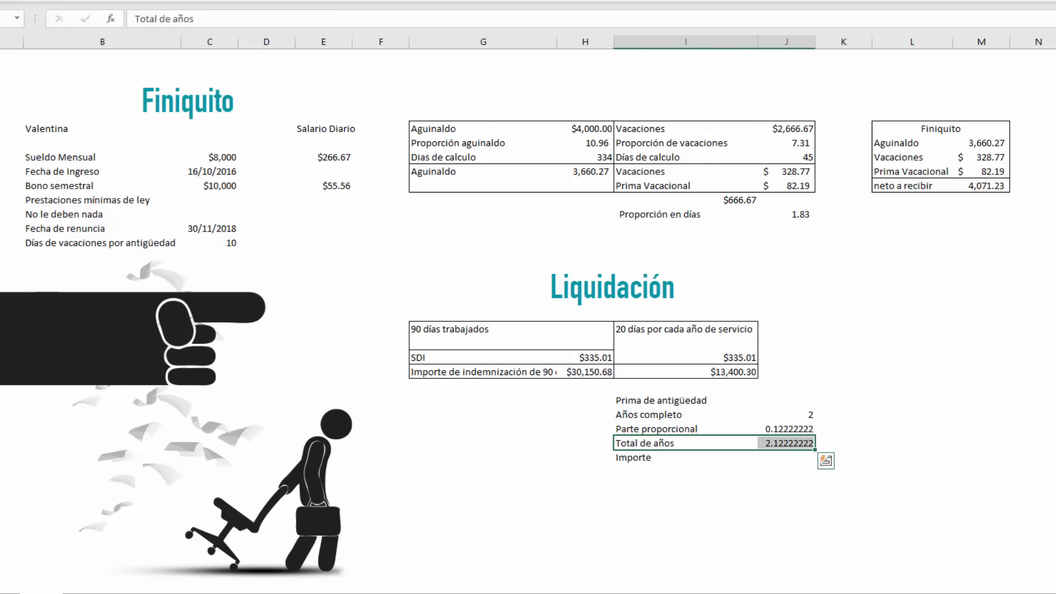
pyautogui.moveTo(669, 400); pyautogui.dragTo(800, 459)
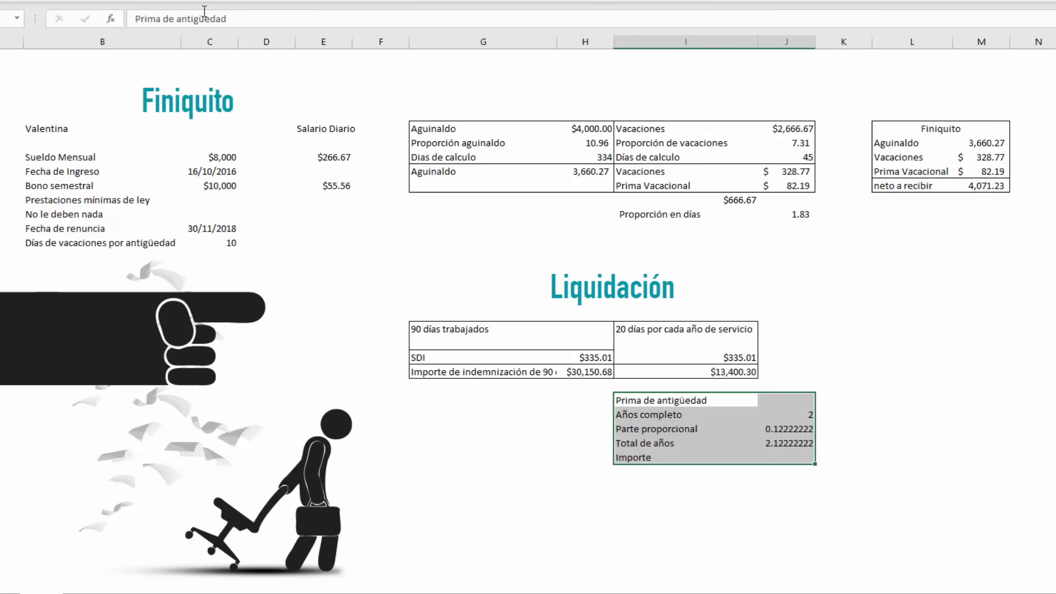
pyautogui.click(649, 271)
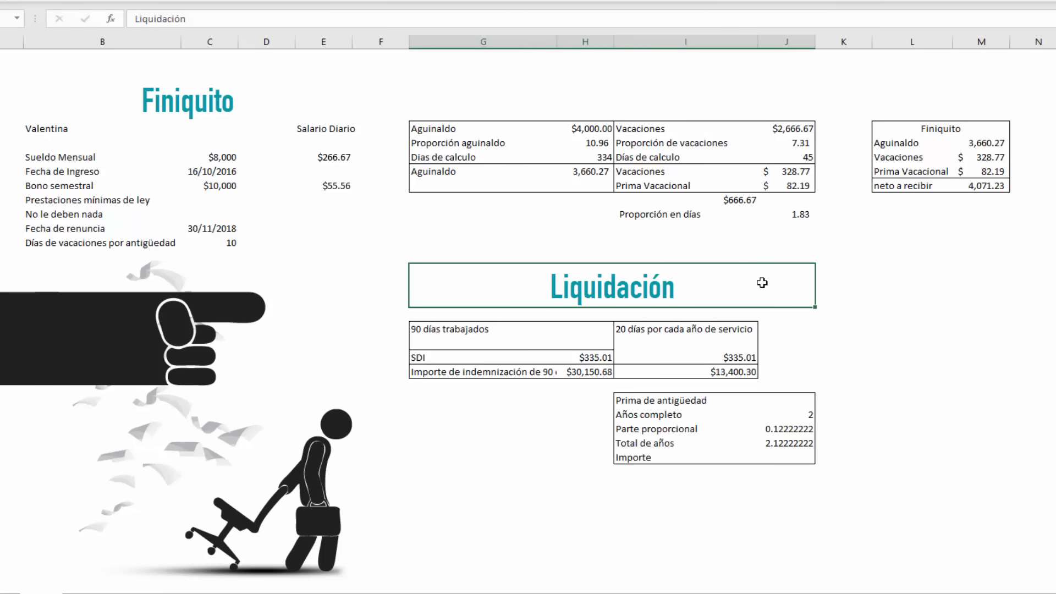
# Add the label "Salario Mínimo" in G21 with the value 88.36 in H21.
pyautogui.click(436, 409)
pyautogui.click(444, 398)
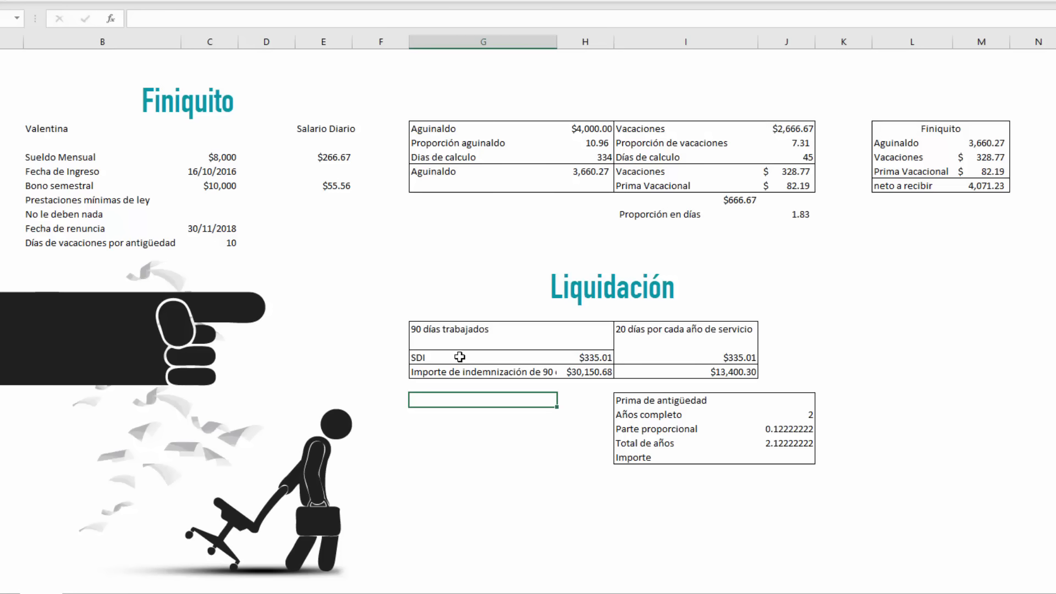
pyautogui.write('Salario Mínimo')
pyautogui.press('Tab')
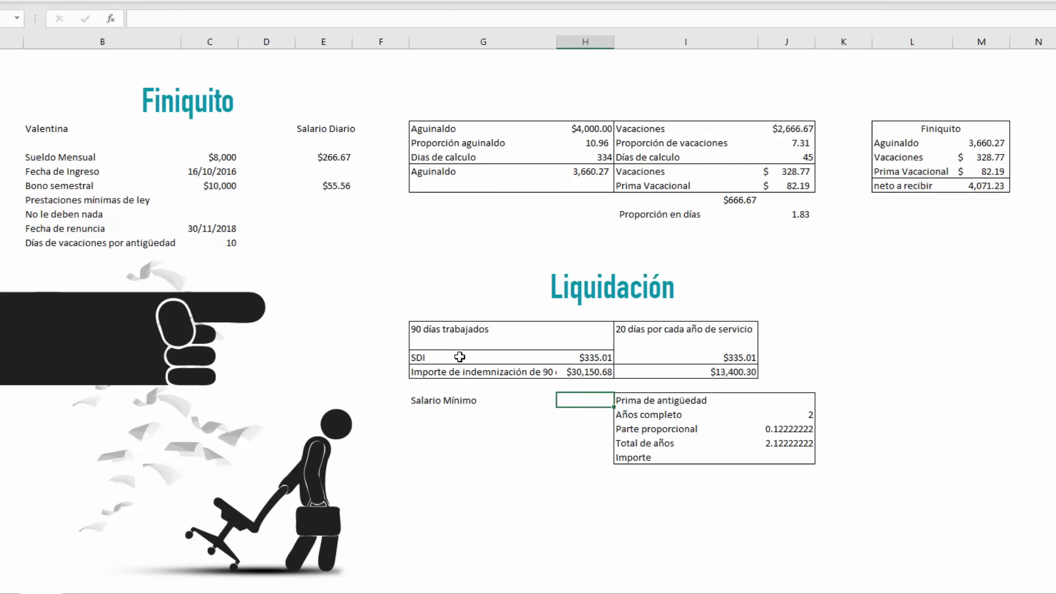
pyautogui.write('88.36')
pyautogui.press('Return')
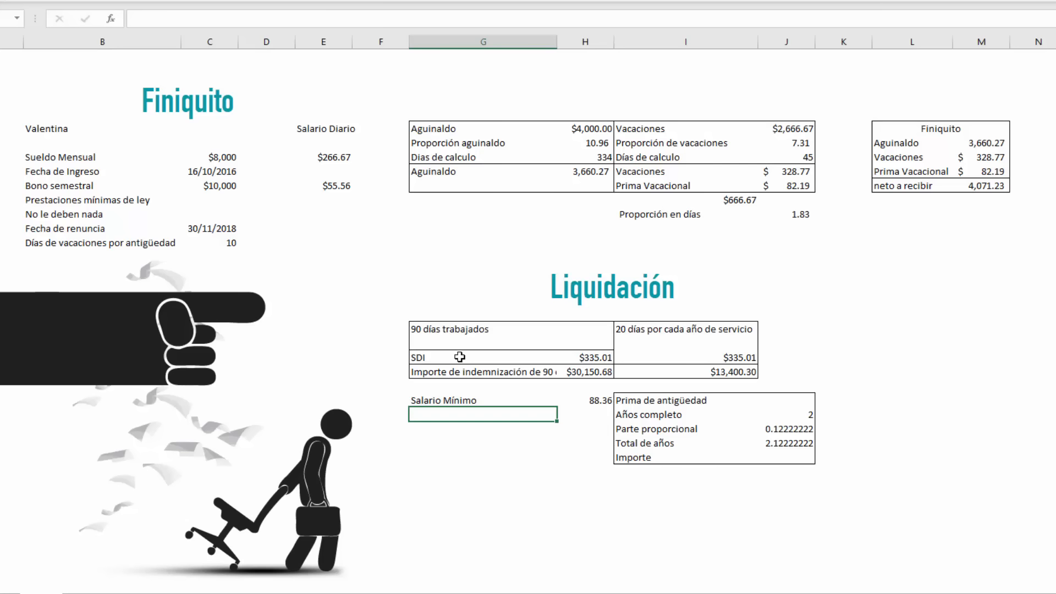
# Enter the label "Salario Mínimos (2)" in G22, below "Salario Mínimo".
pyautogui.write('Salario m,')
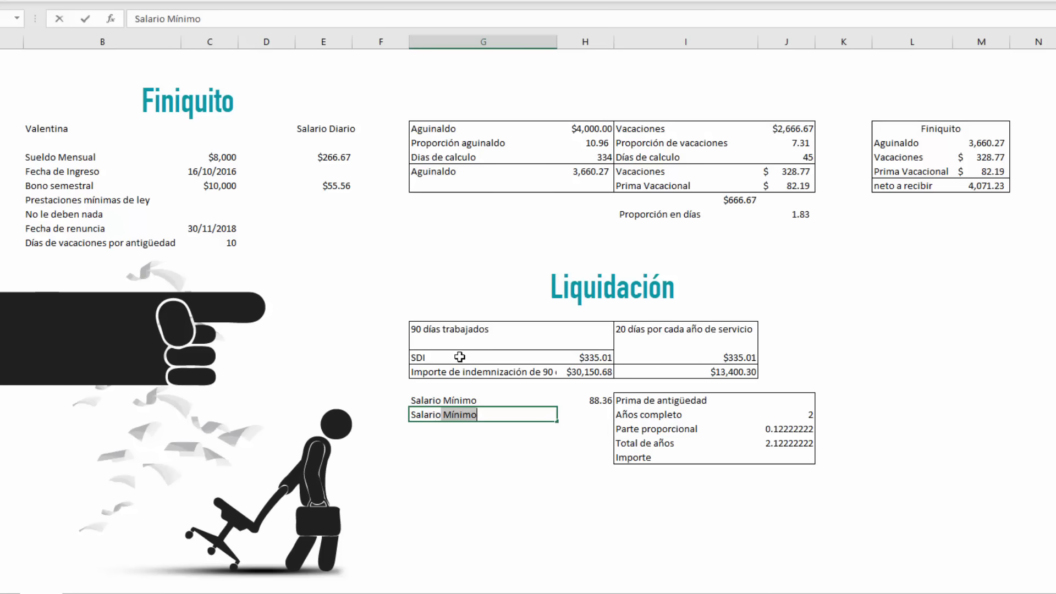
pyautogui.press('BackSpace')
pyautogui.press('BackSpace')
pyautogui.write('Mínimos ()')
pyautogui.press('BackSpace')
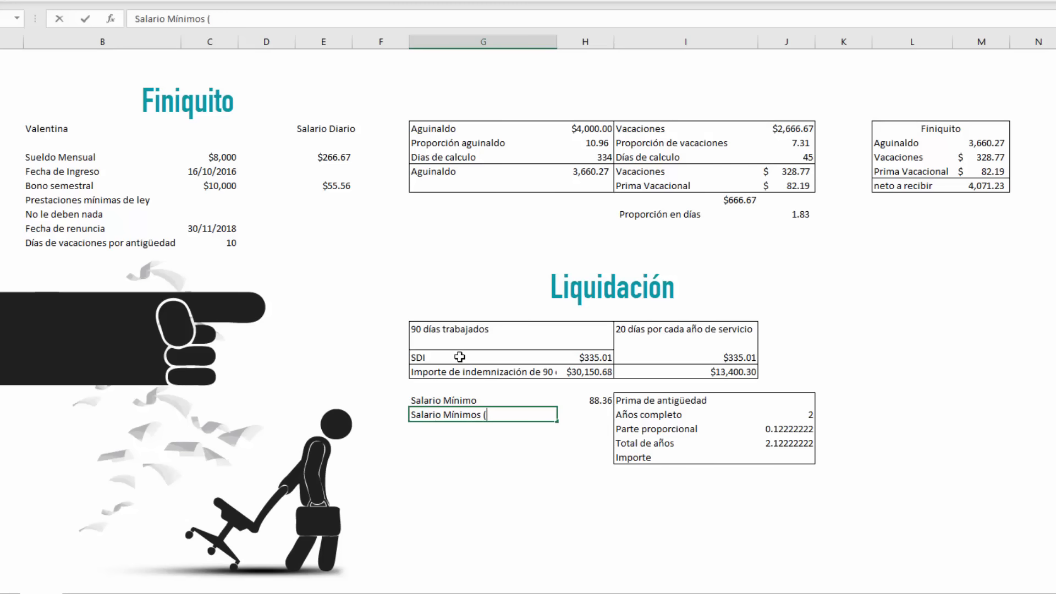
pyautogui.write('2)')
pyautogui.press('Tab')
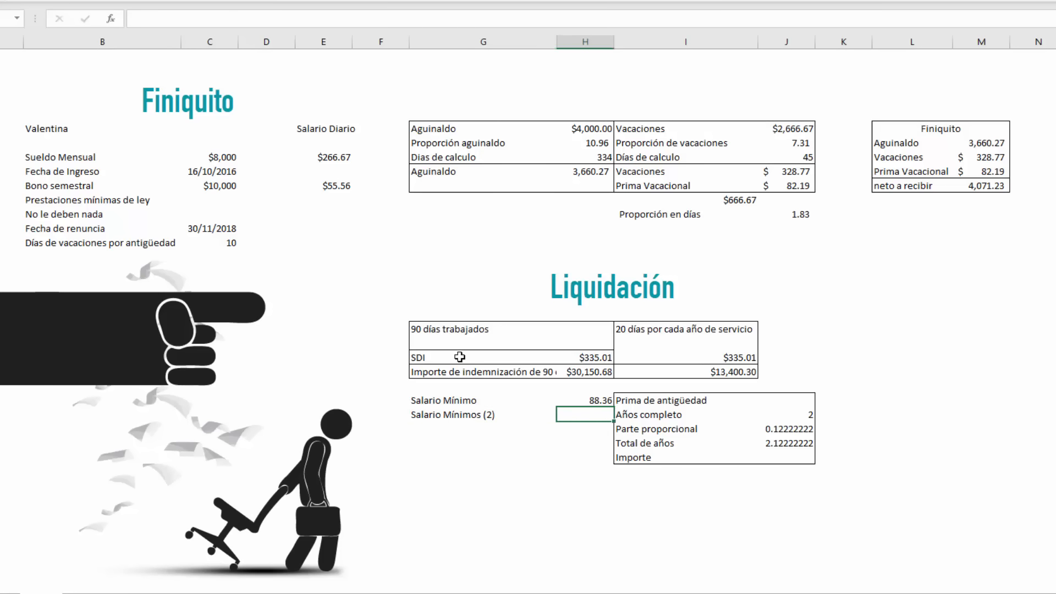
# Calculate two minimum wages in H22 as =H21*2.
pyautogui.write('=')
pyautogui.press('Up')
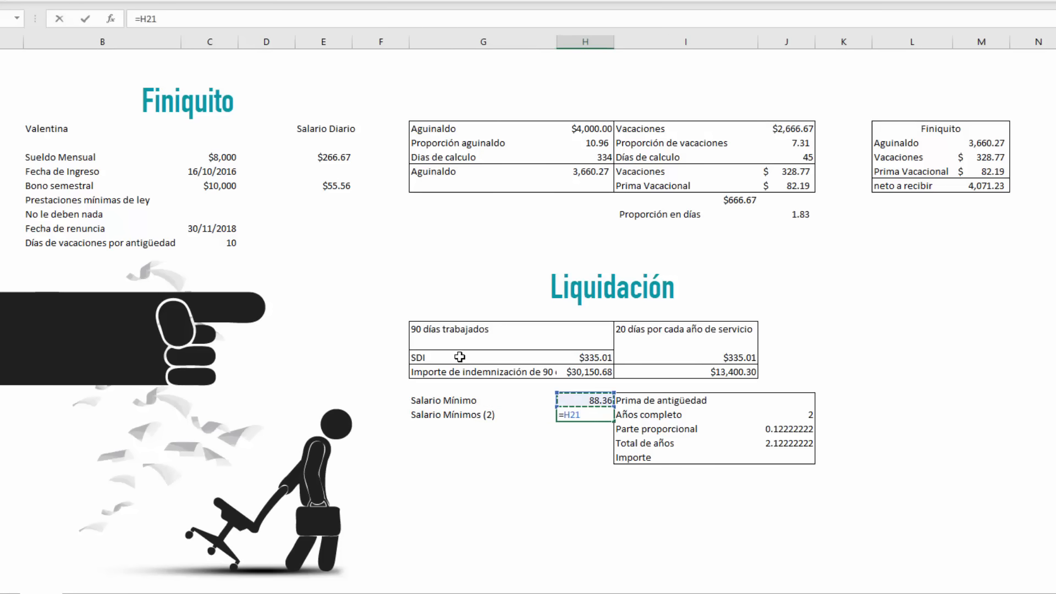
pyautogui.write('*2')
pyautogui.press('Return')
pyautogui.press('Up')
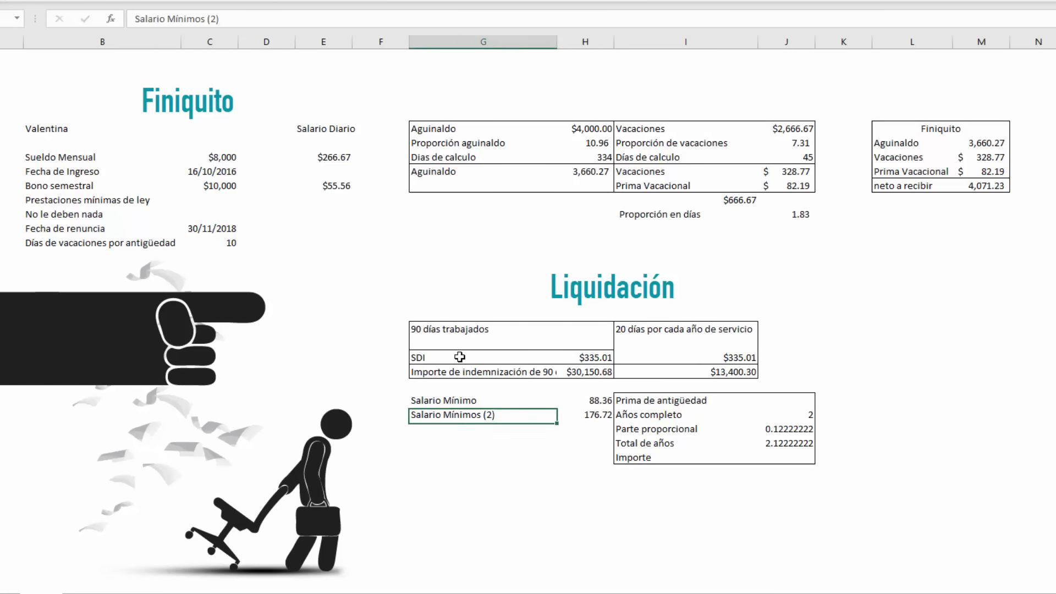
pyautogui.press('Right')
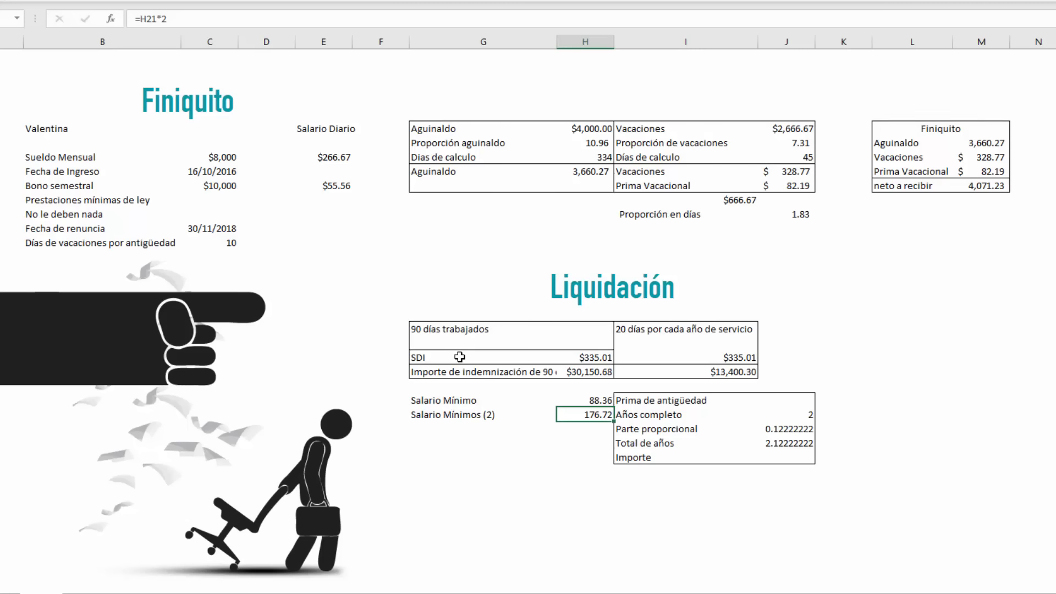
pyautogui.press('Left')
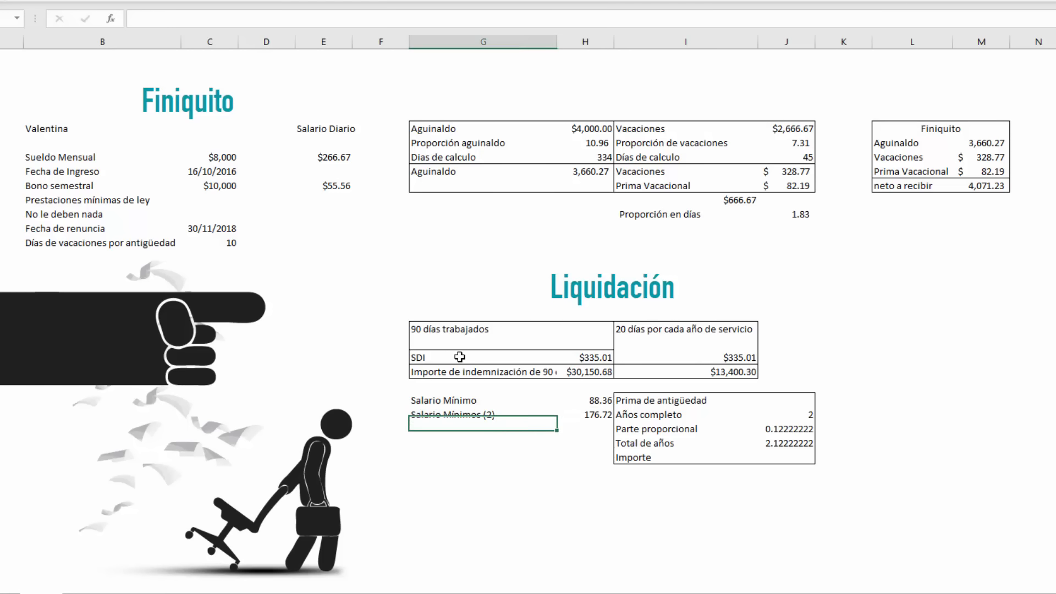
pyautogui.press('Down')
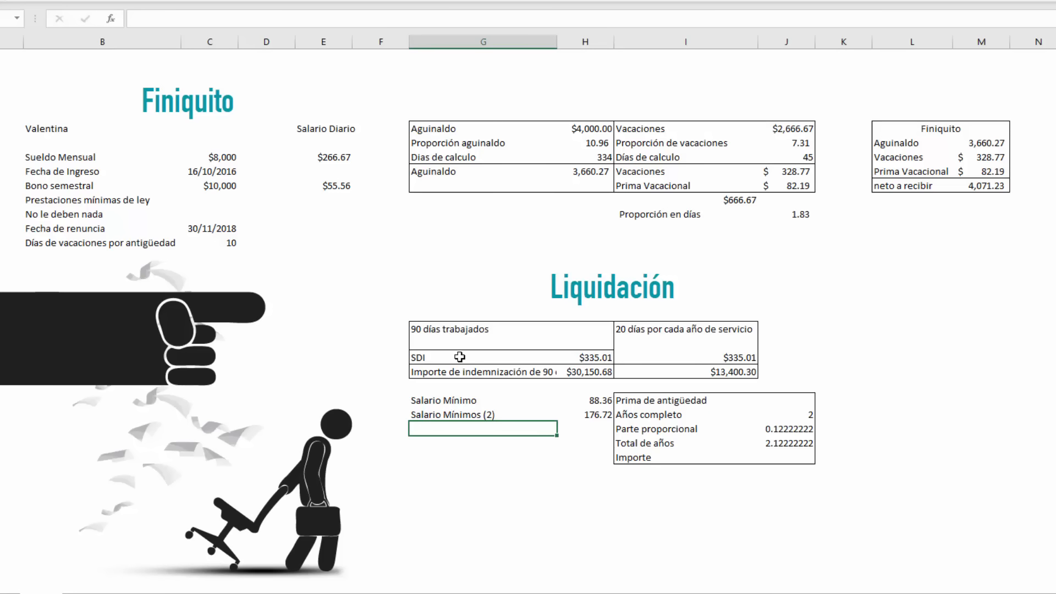
pyautogui.press('Up')
pyautogui.press('Right')
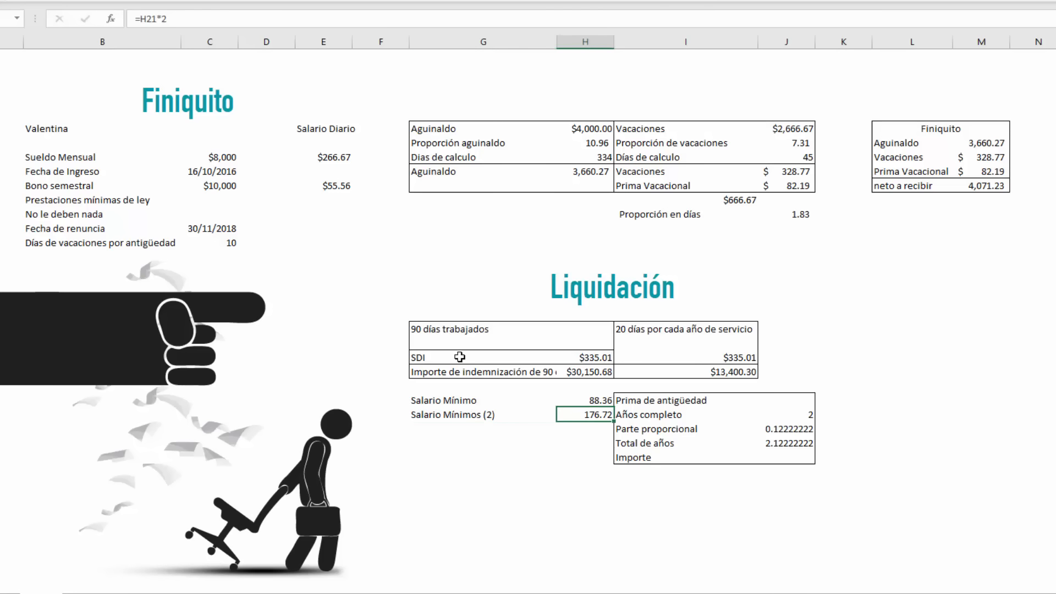
pyautogui.press('Down')
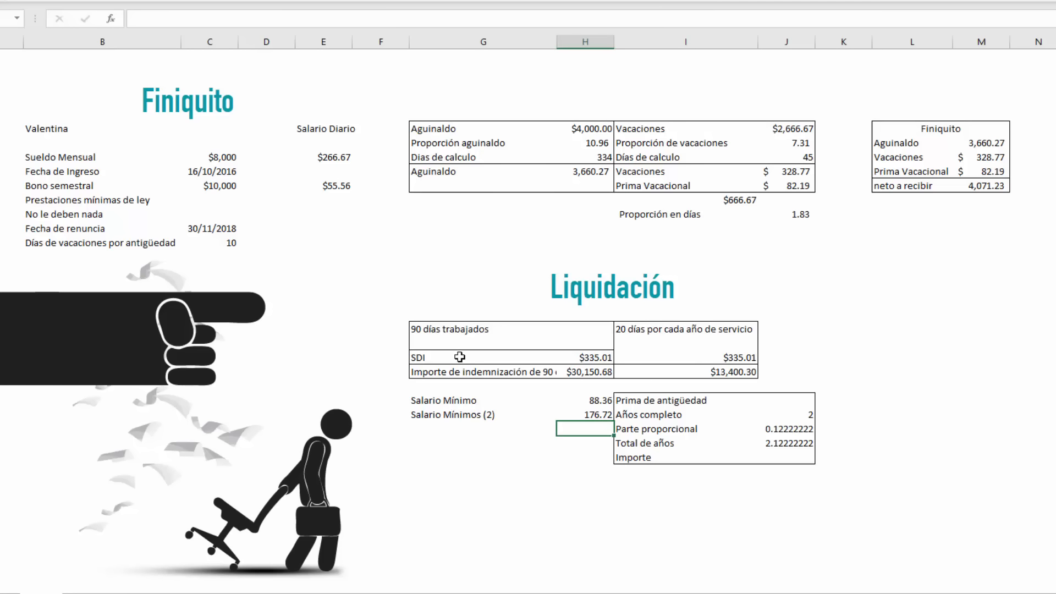
# Enter the label "+ 2 Salarios Minimo" in G23 with the value 176.72 in H23.
pyautogui.press('Left')
pyautogui.press('Left')
pyautogui.press('Right')
pyautogui.write('+')
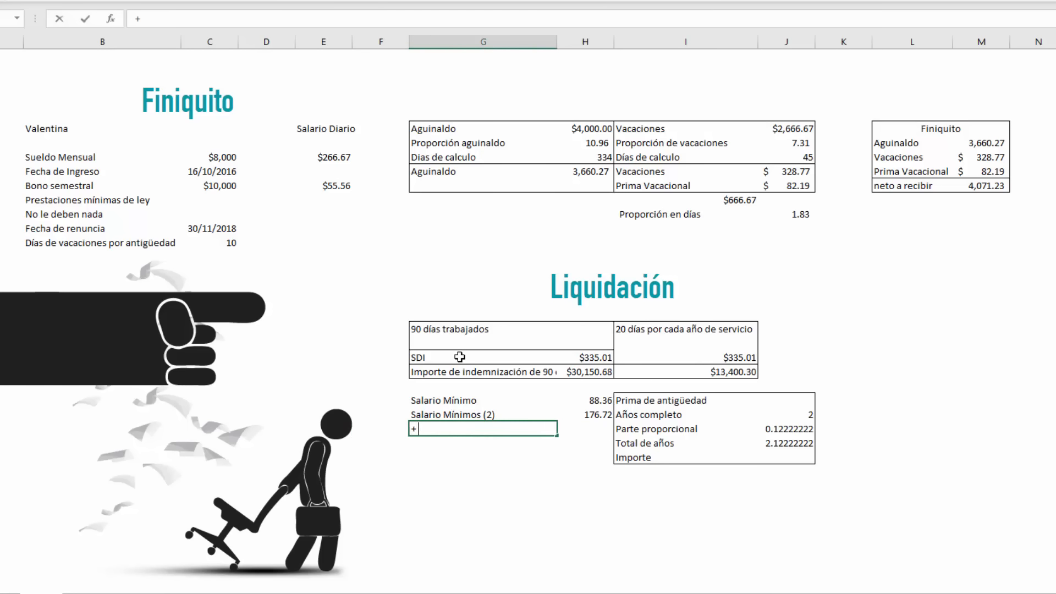
pyautogui.press('BackSpace')
pyautogui.write("'+ 2 Salarios Minimo")
pyautogui.press('Tab')
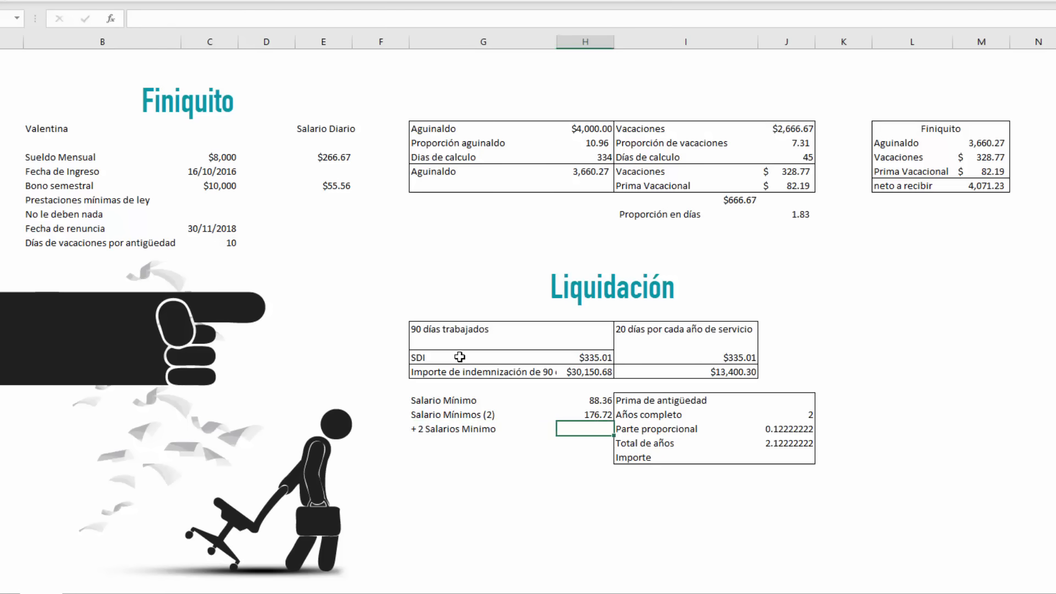
pyautogui.write('176.72')
pyautogui.press('Return')
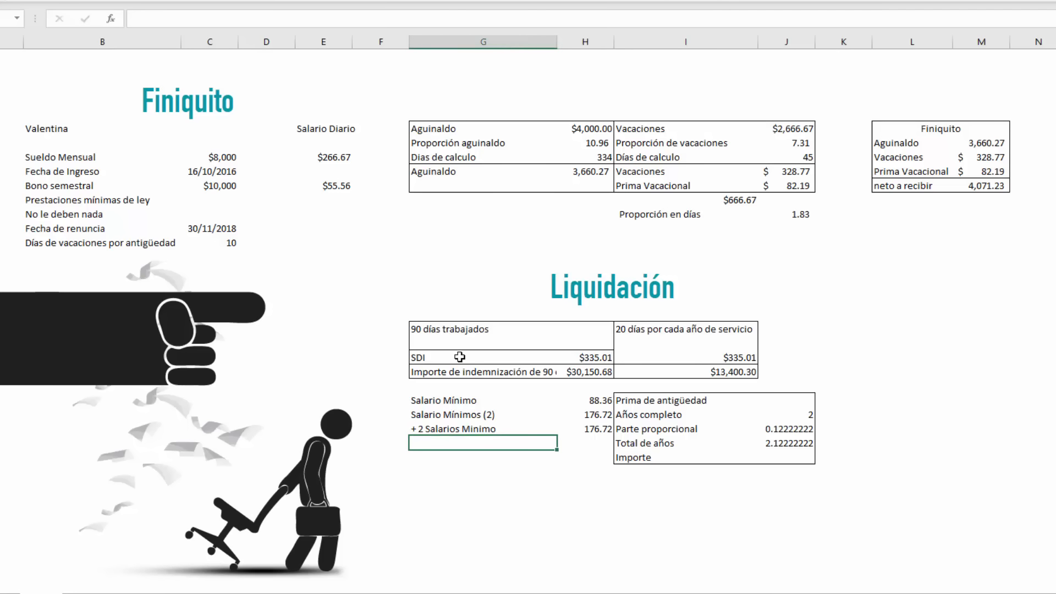
# Calculate the seniority premium amount in J25 as =J24*H23.
pyautogui.press('Right')
pyautogui.press('Right')
pyautogui.press('Right')
pyautogui.press('Down')
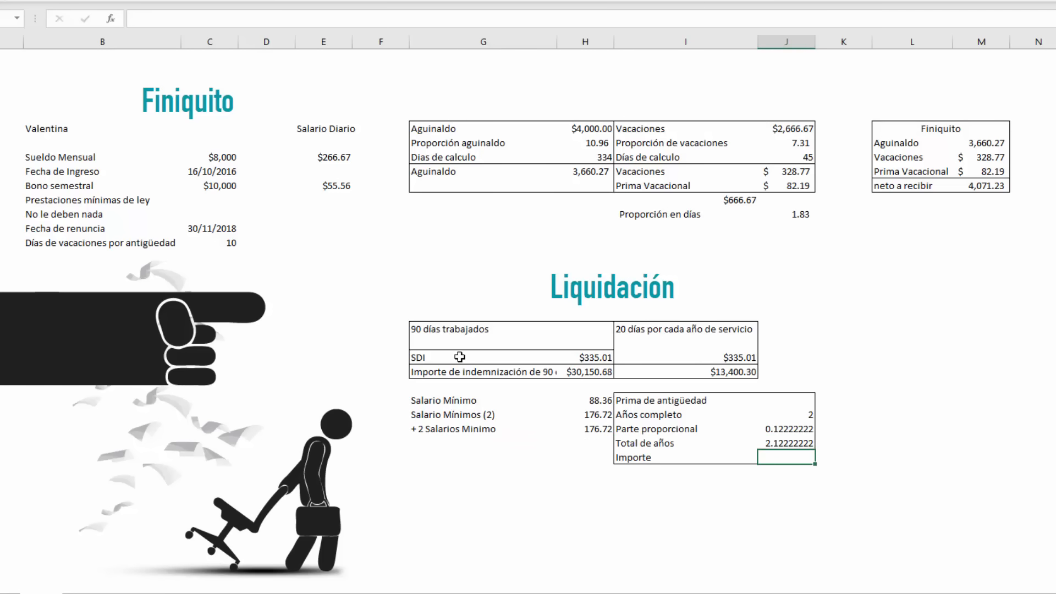
pyautogui.write('=')
pyautogui.press('Up')
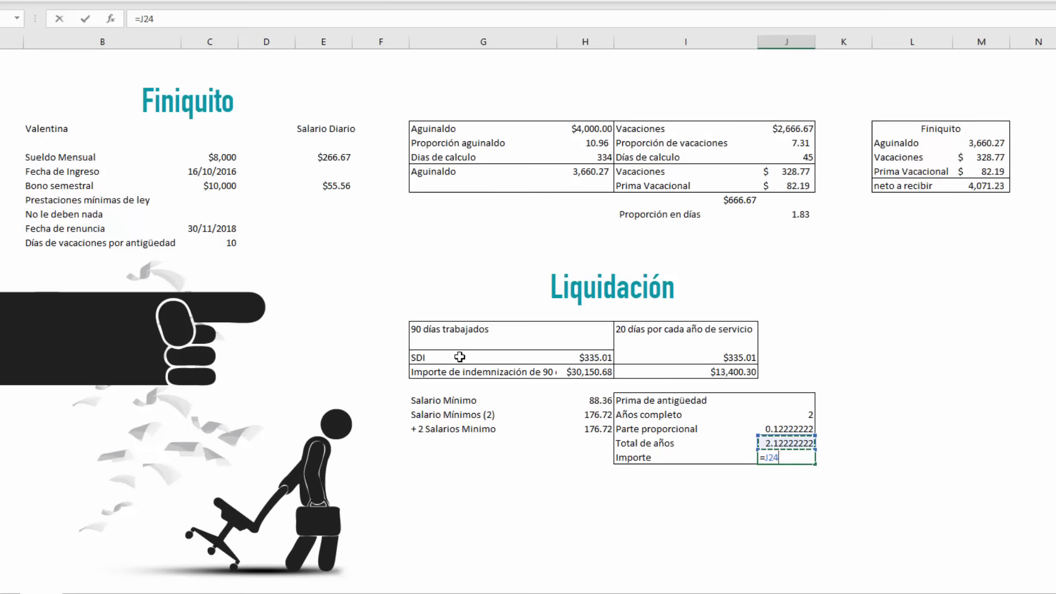
pyautogui.write('*')
pyautogui.press('Up')
pyautogui.press('Up')
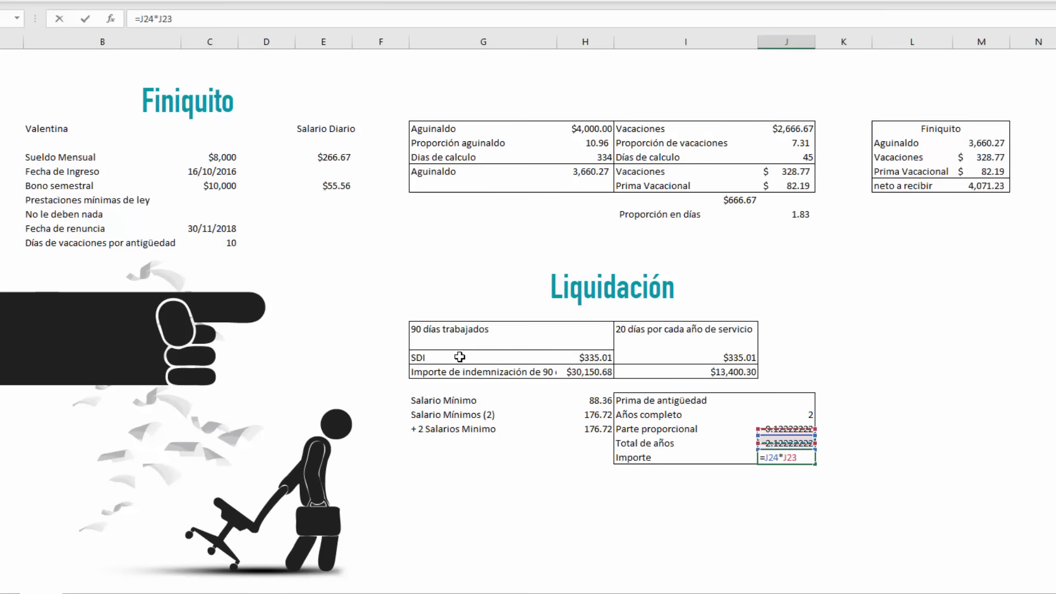
pyautogui.press('Up')
pyautogui.press('Left')
pyautogui.press('Left')
pyautogui.press('Left')
pyautogui.press('Down')
pyautogui.press('Right')
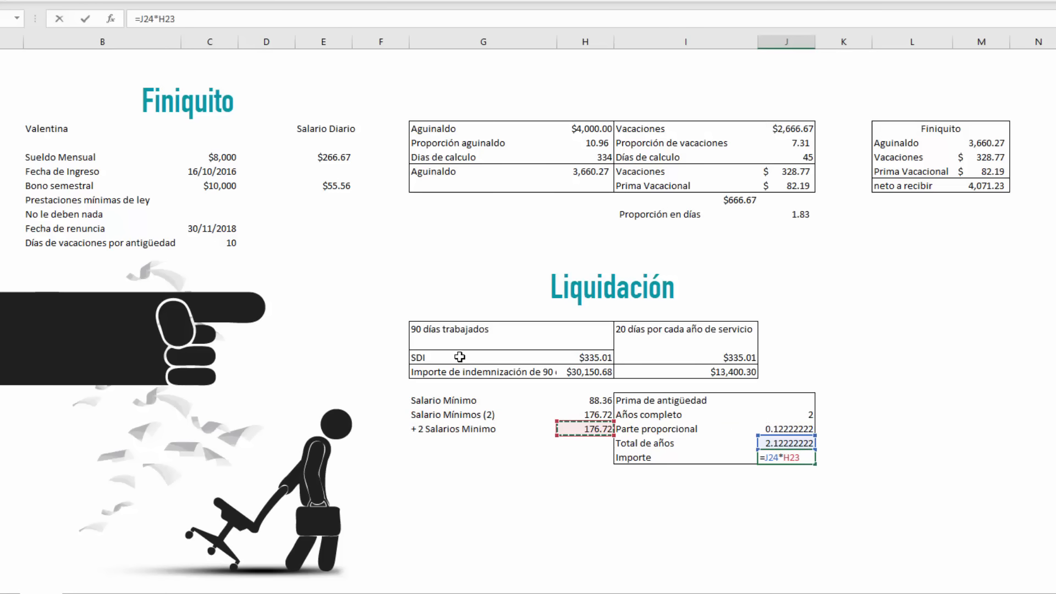
pyautogui.press('Return')
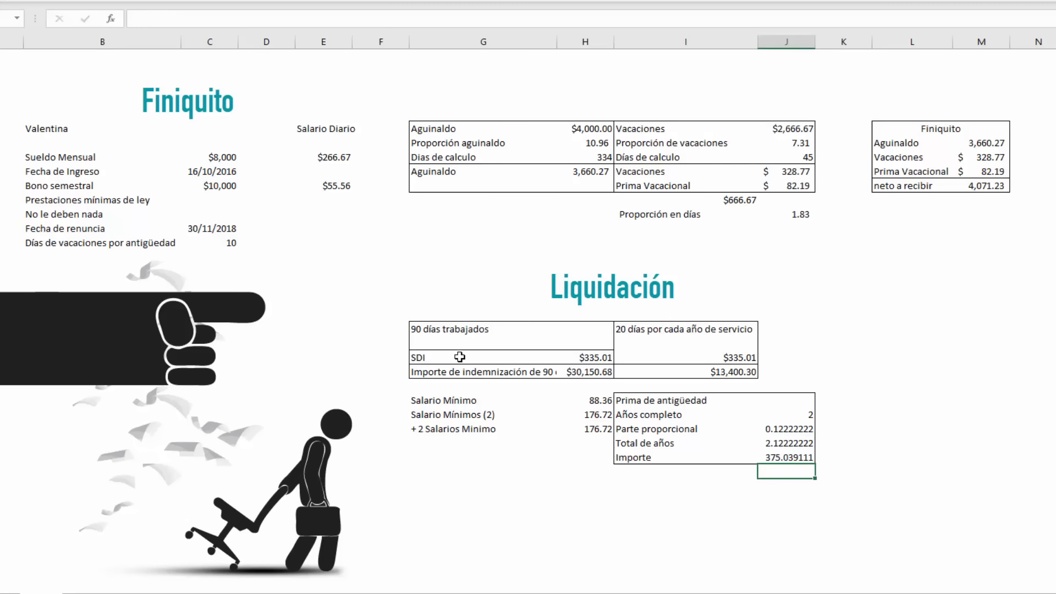
# Extend the premium formula in J25 to =J24*H23*12 and apply the accounting number format.
pyautogui.press('Up')
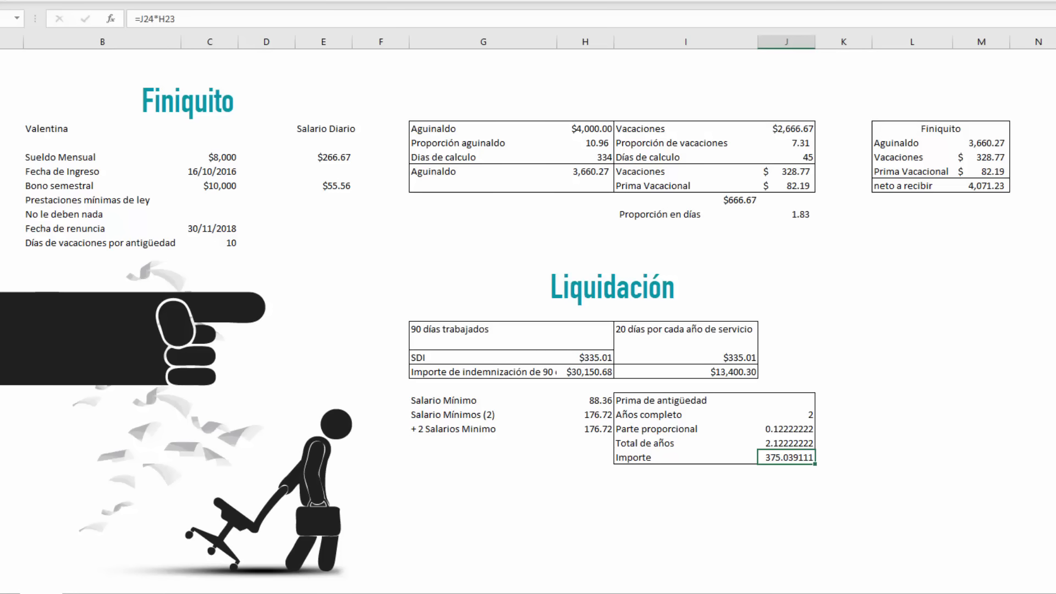
pyautogui.click(226, 13)
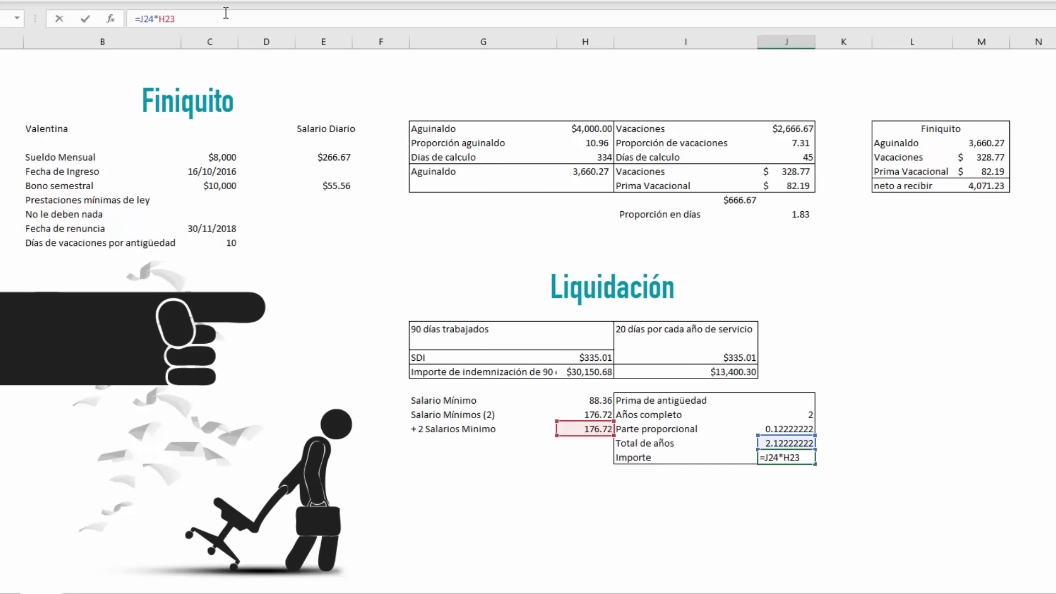
pyautogui.write('*12')
pyautogui.hotkey('ctrl', 'Return')
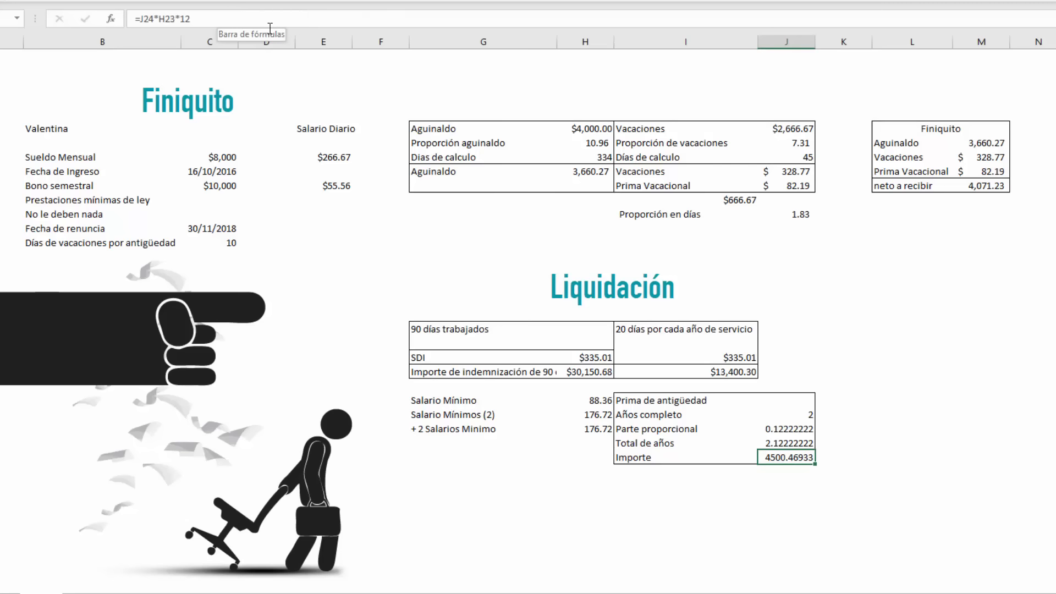
pyautogui.click(572, 1)
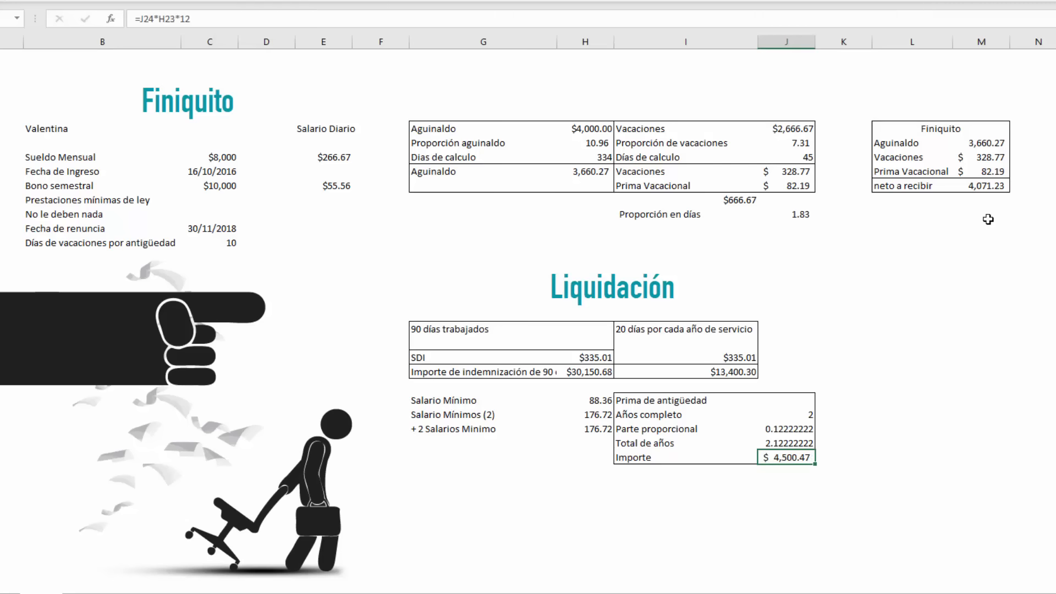
# Color the "Prima de antigüedad" label in I21 teal.
pyautogui.click(660, 401)
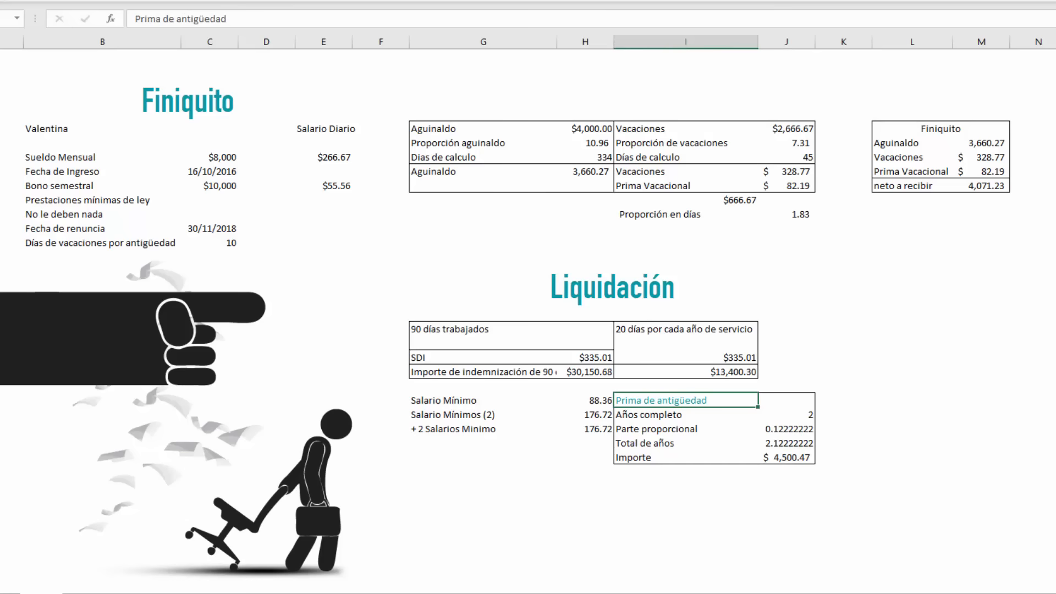
pyautogui.click(1055, 297)
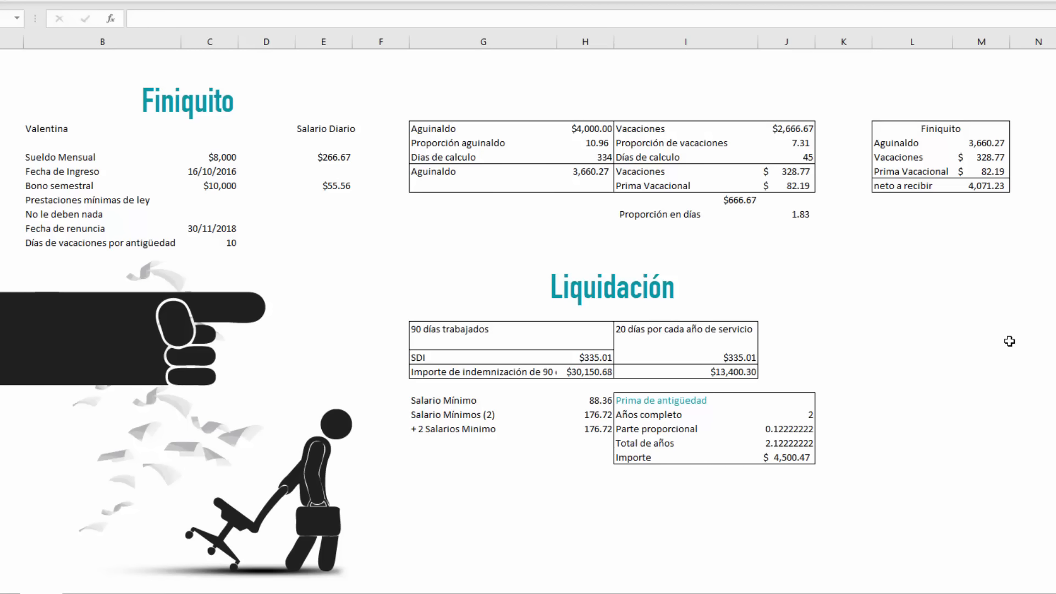
pyautogui.click(581, 282)
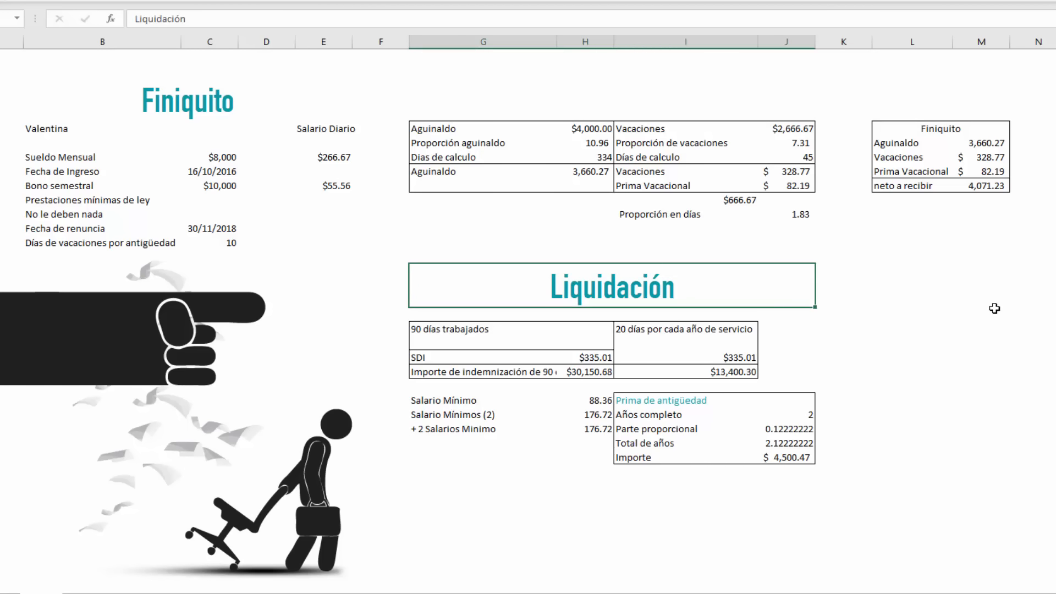
# Make the "Finiquito" heading of the summary table in L4:M4 teal and bold.
pyautogui.click(924, 130)
pyautogui.click(192, 1)
pyautogui.click(1005, 266)
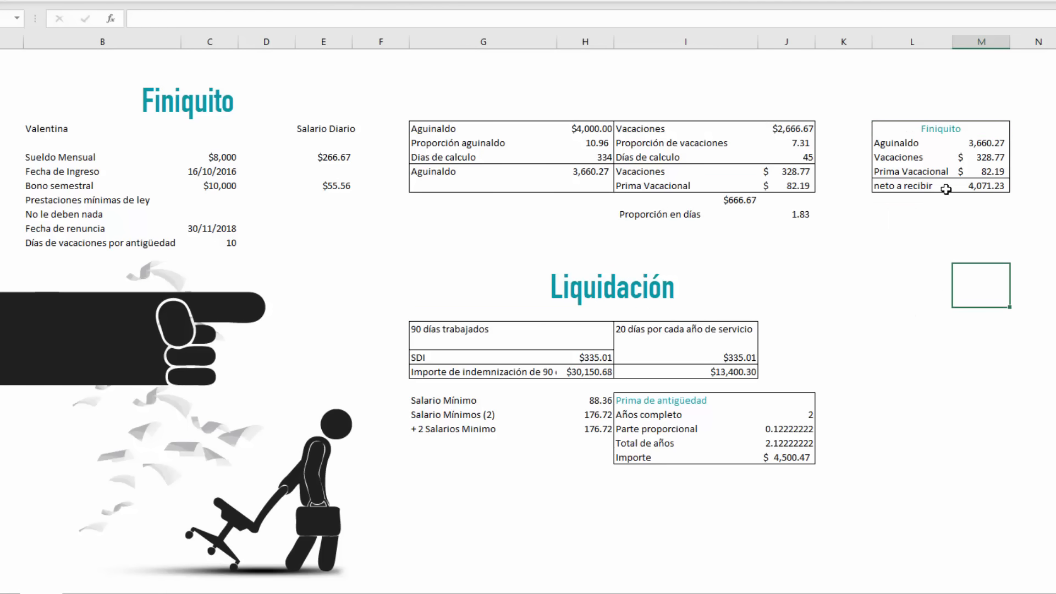
pyautogui.click(915, 128)
pyautogui.click(191, 1)
pyautogui.click(930, 242)
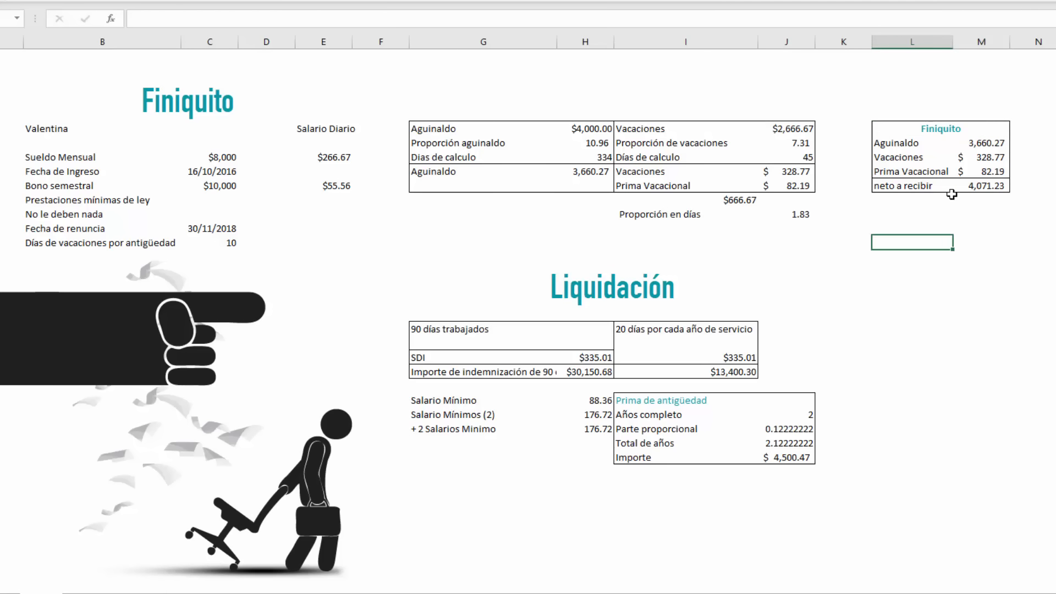
pyautogui.click(991, 189)
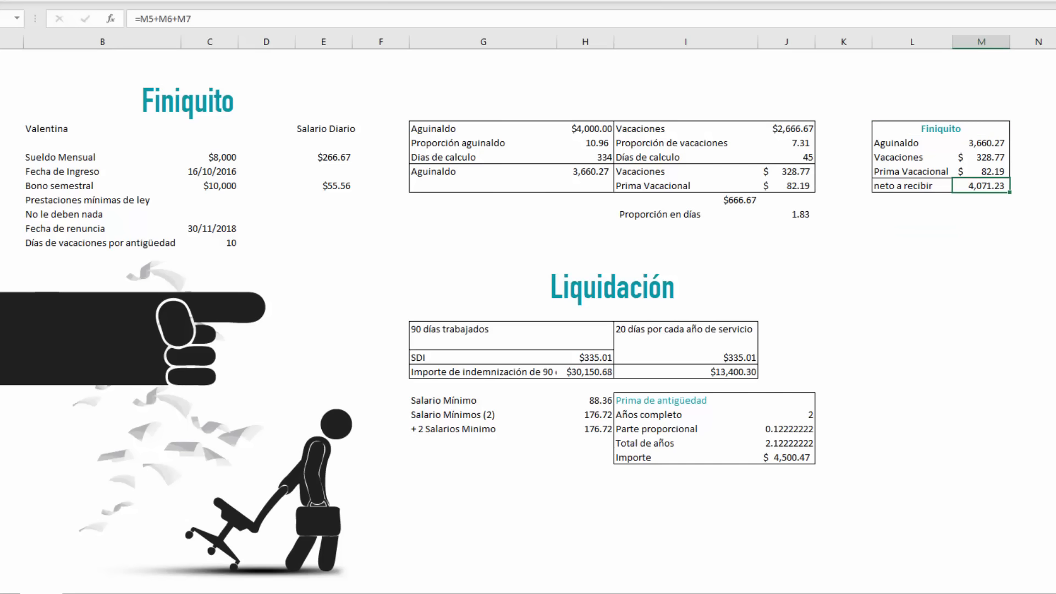
pyautogui.click(898, 243)
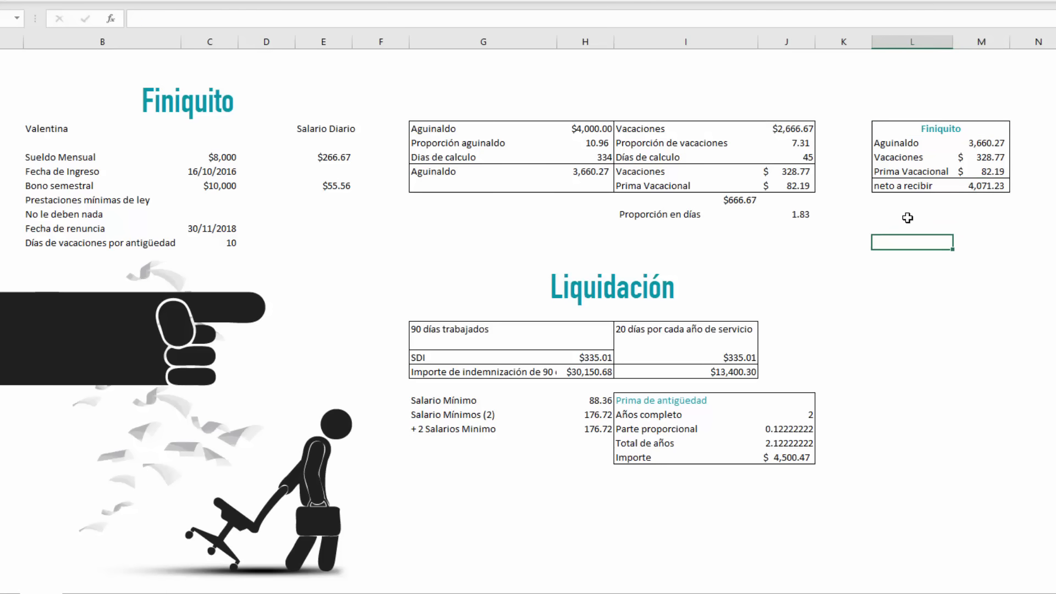
# Copy the "Finiquito" summary heading to L10:M10 and replace its text with "Liquidación".
pyautogui.click(945, 133)
pyautogui.hotkey('ctrl', 'c')
pyautogui.click(938, 219)
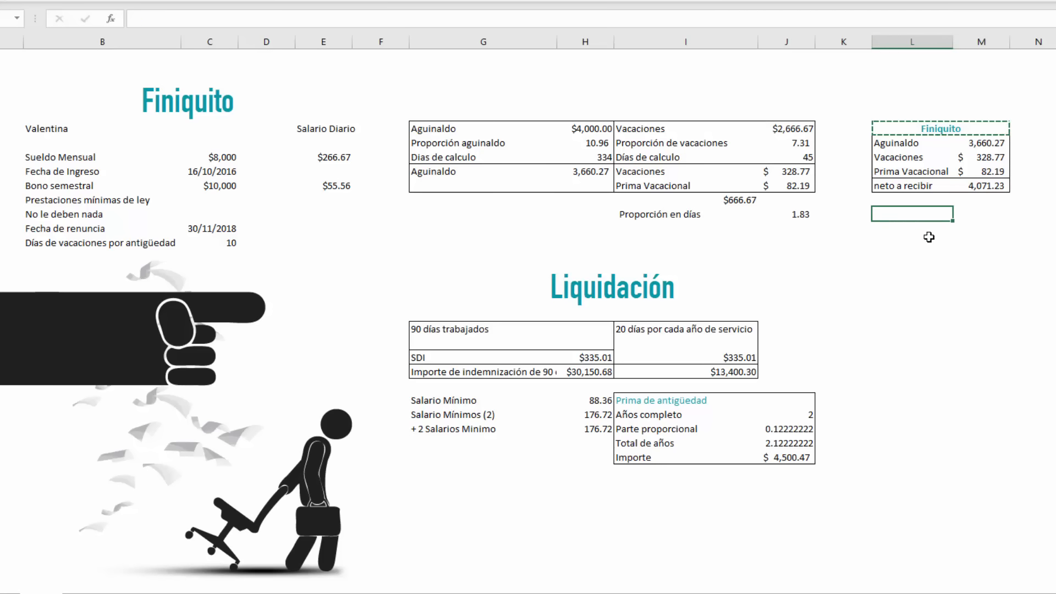
pyautogui.hotkey('ctrl', 'v')
pyautogui.write('Li')
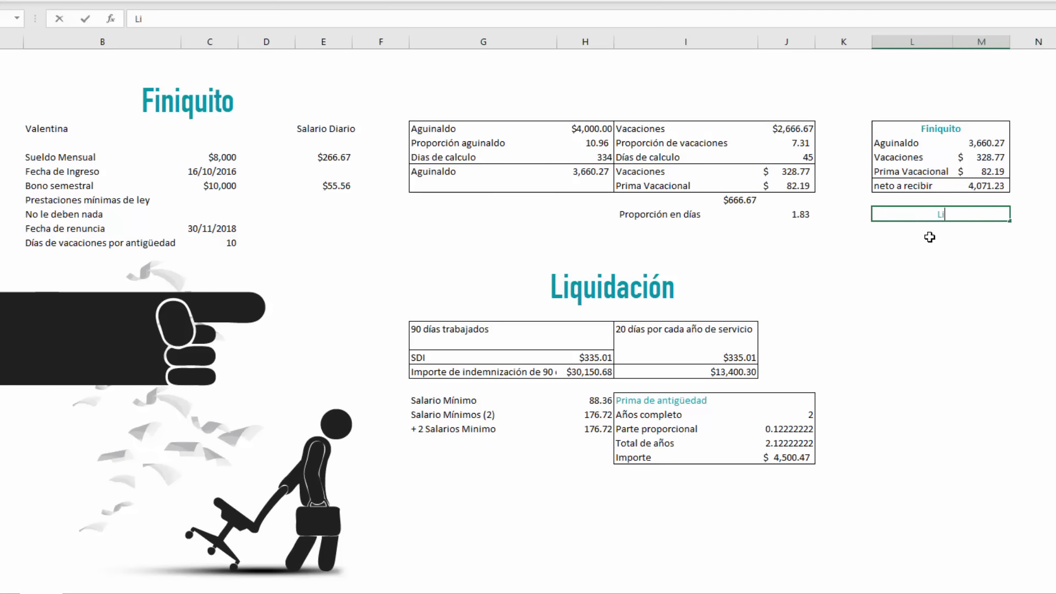
pyautogui.write('quidación')
pyautogui.press('Return')
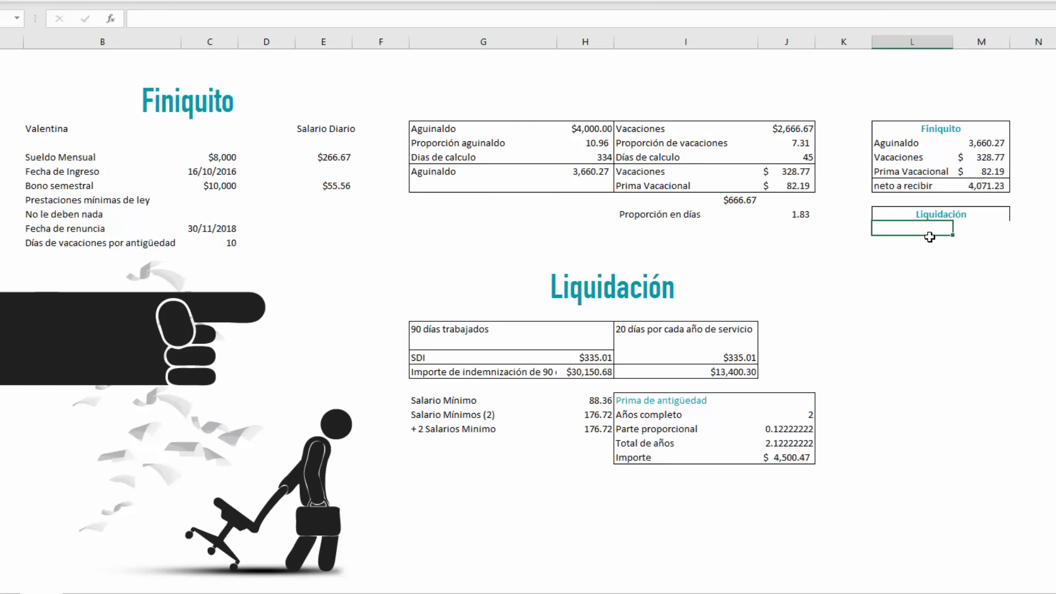
# Link the Liquidación summary labels in L11:L13 to the concept titles in G16, I16 and I21.
pyautogui.write('=')
pyautogui.click(482, 330)
pyautogui.press('Return')
pyautogui.write('=')
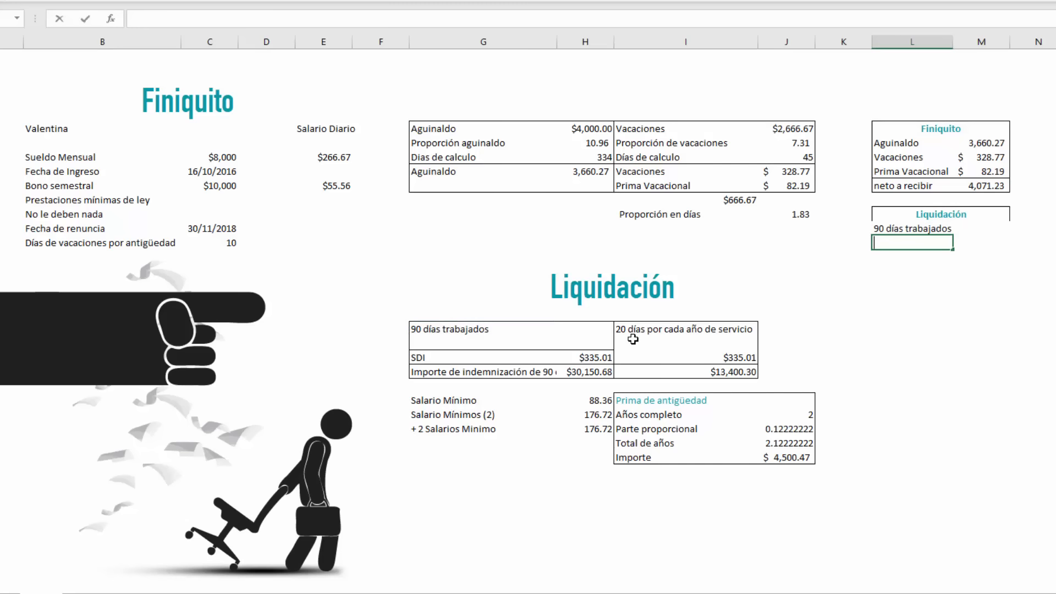
pyautogui.click(644, 340)
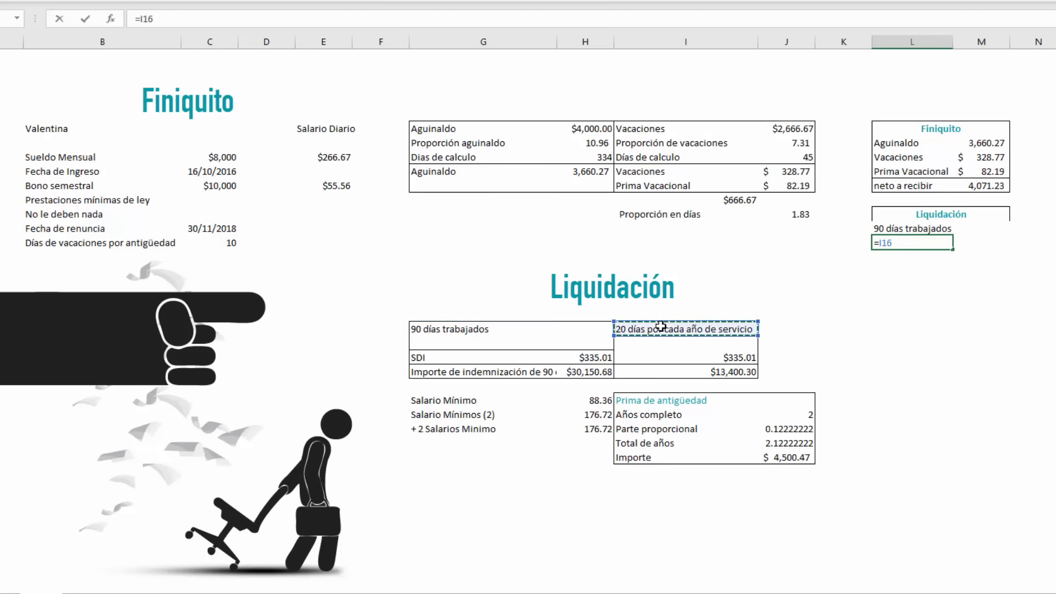
pyautogui.press('Return')
pyautogui.write('=')
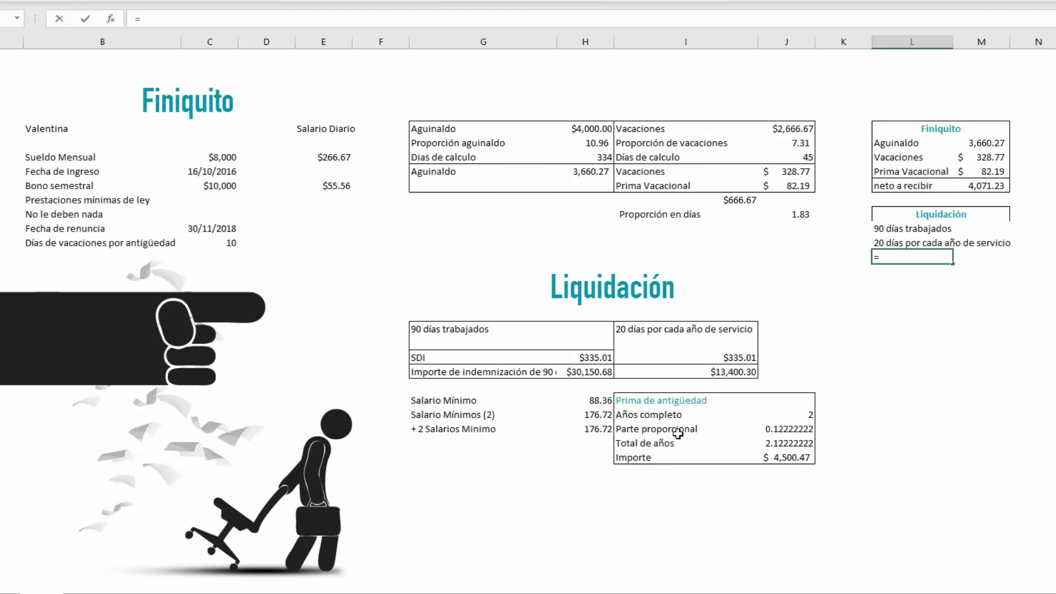
pyautogui.click(663, 400)
pyautogui.press('Return')
# Link the summary amounts in M11:M13 to H19, I19 and J25.
pyautogui.press('Up')
pyautogui.press('Up')
pyautogui.press('Up')
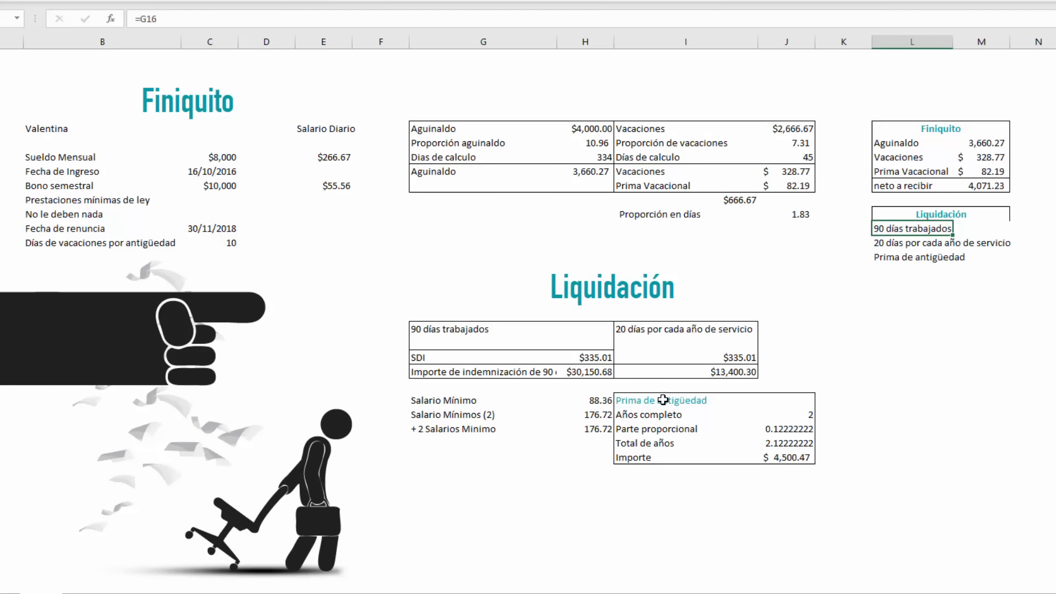
pyautogui.press('Right')
pyautogui.write('=')
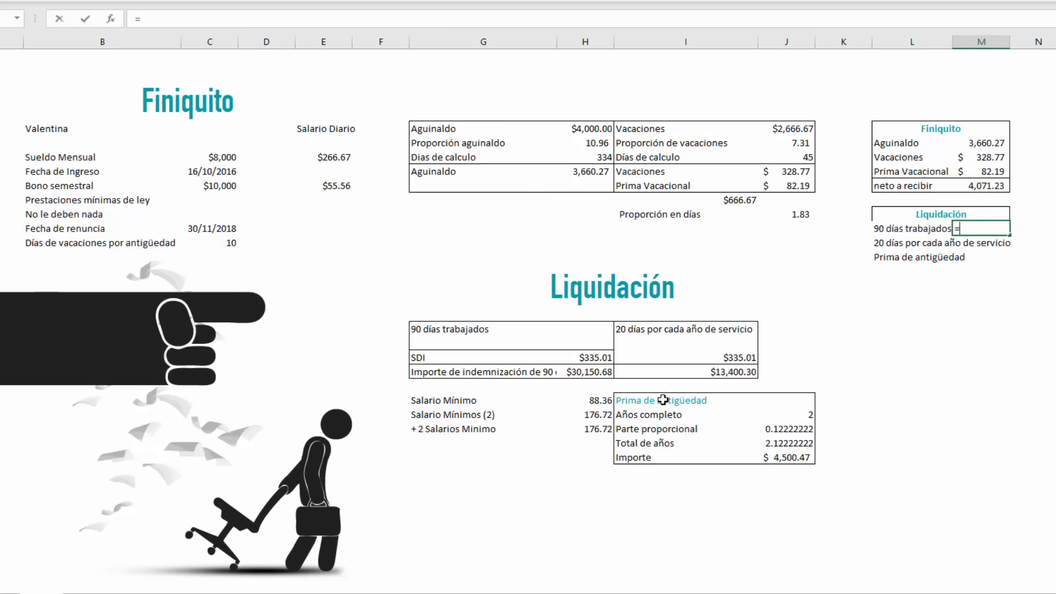
pyautogui.click(592, 374)
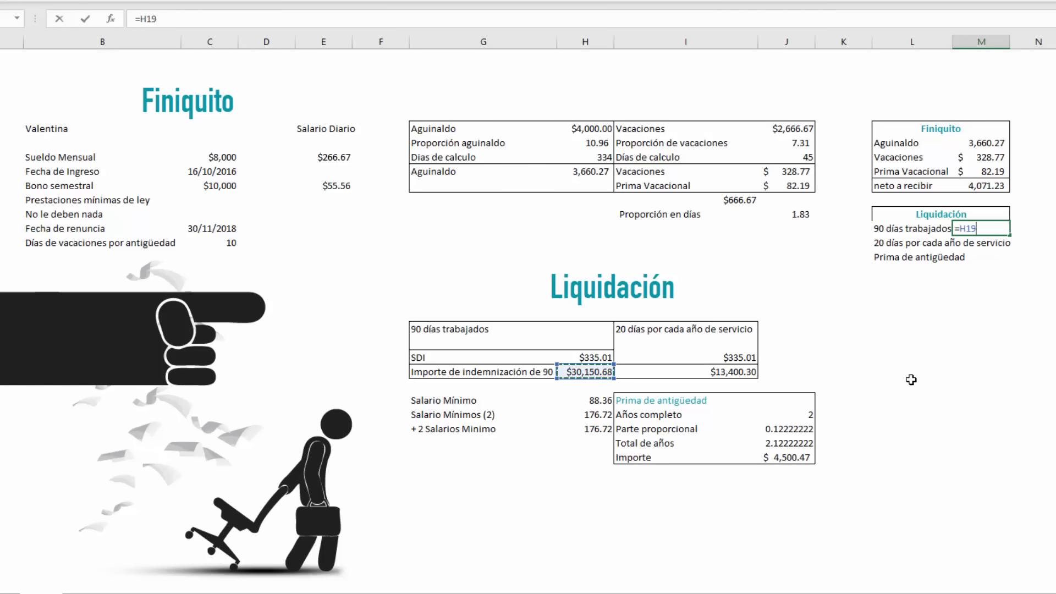
pyautogui.press('Return')
pyautogui.write('=')
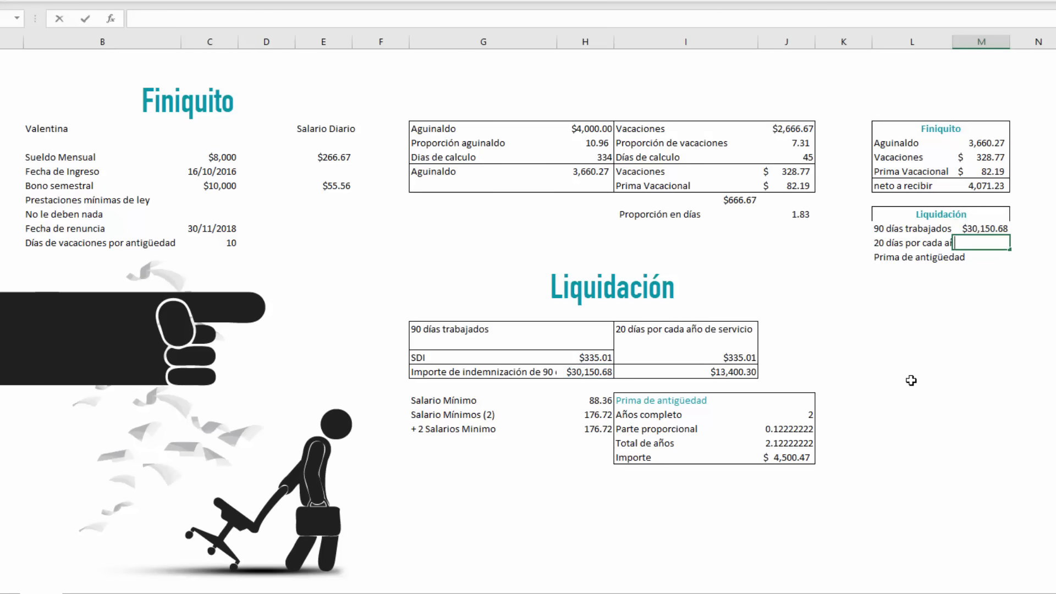
pyautogui.click(749, 374)
pyautogui.press('Return')
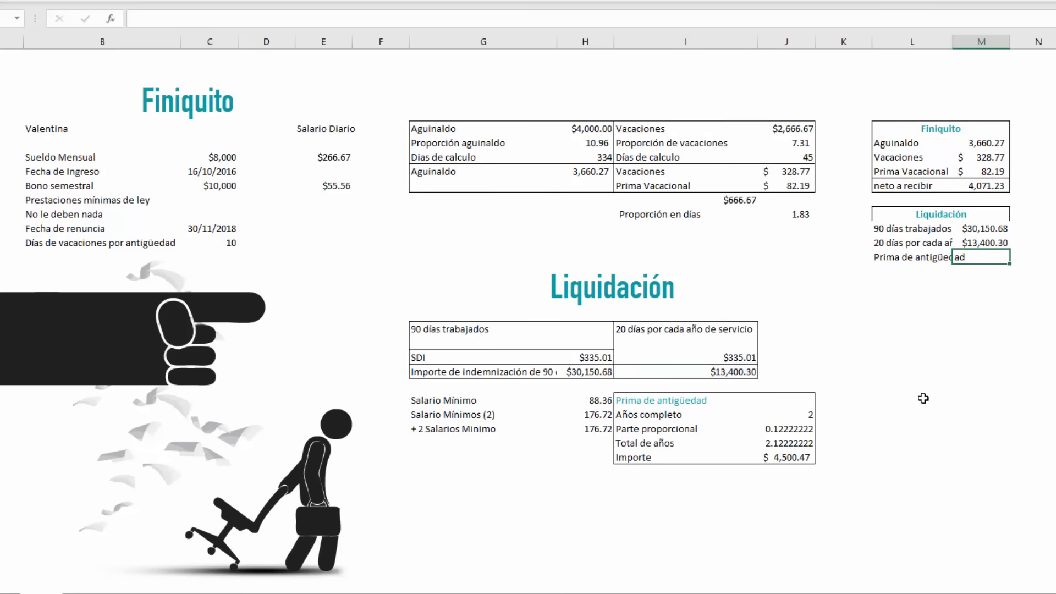
pyautogui.write('=')
pyautogui.click(792, 457)
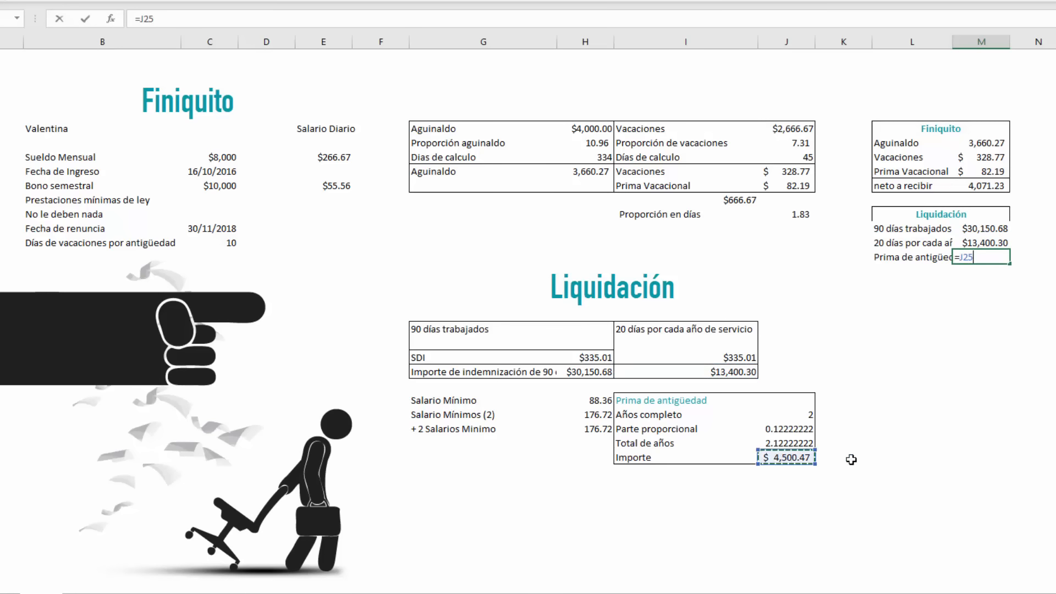
pyautogui.press('Return')
# Autofit column L and apply an outside border around the Liquidación summary L10:M14.
pyautogui.doubleClick(953, 42)
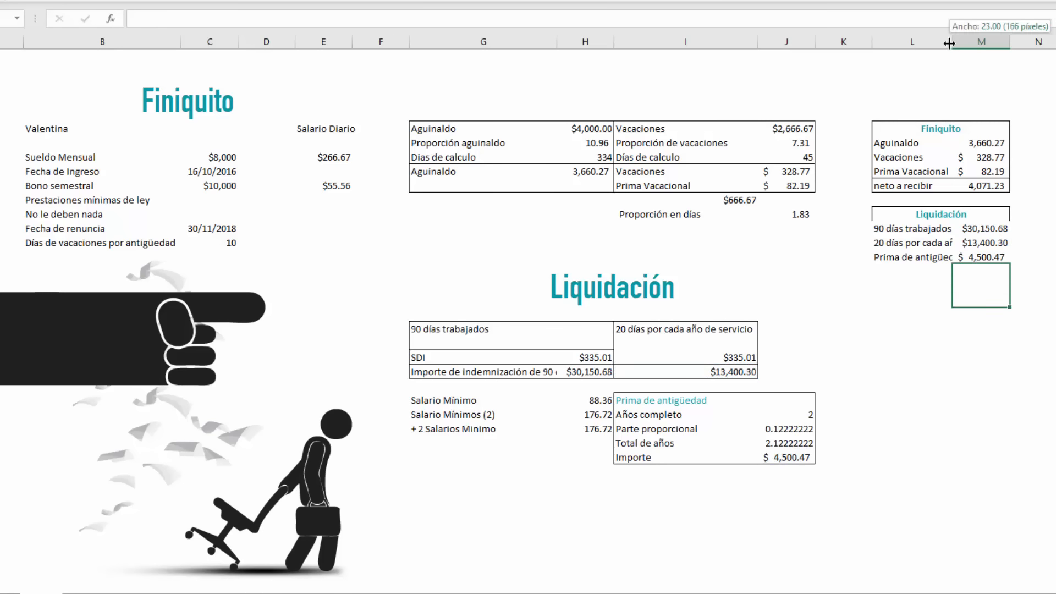
pyautogui.moveTo(875, 216); pyautogui.dragTo(1035, 303)
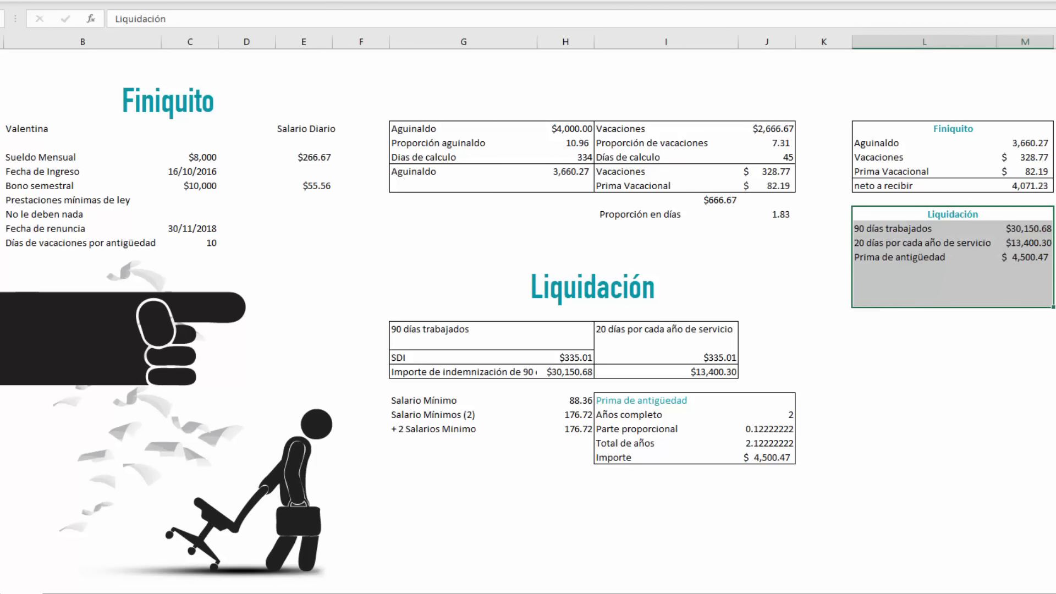
pyautogui.click(902, 343)
# Enter the label "Neto a recibir" in L14 of the Liquidación summary.
pyautogui.click(897, 279)
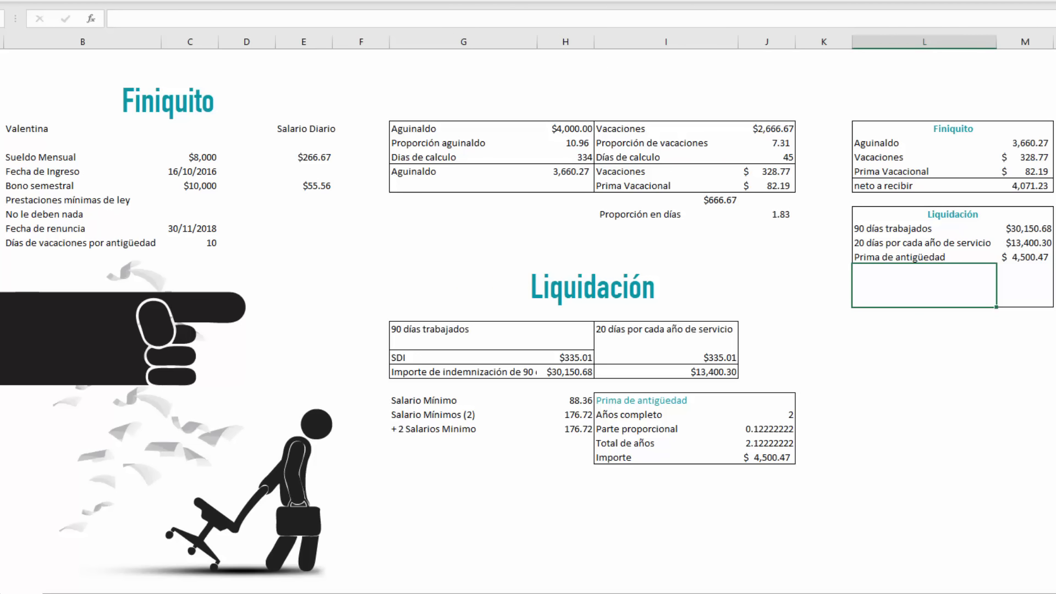
pyautogui.write('Neto a recibir')
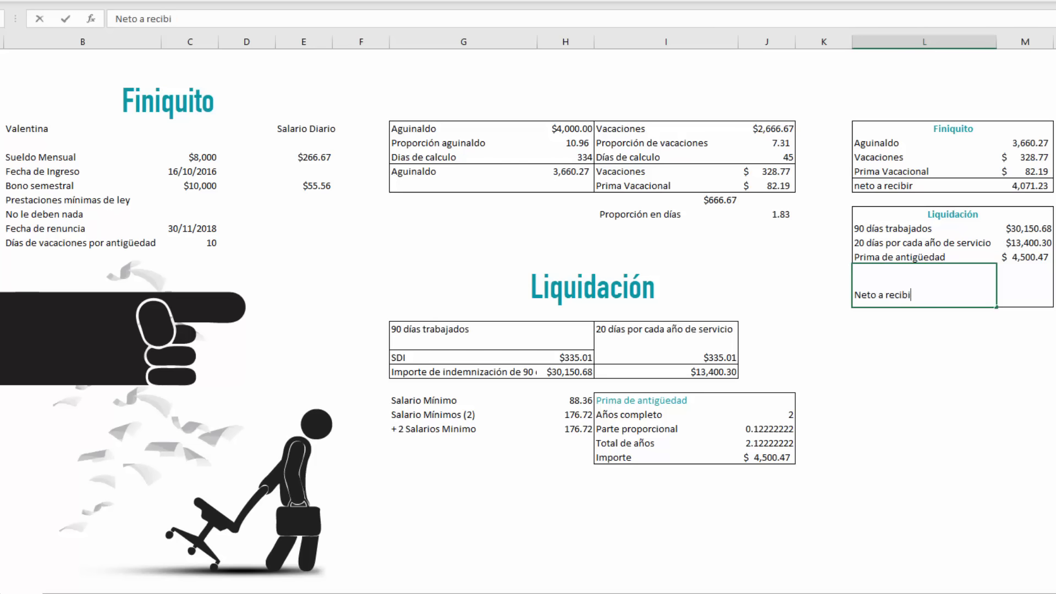
pyautogui.press('Tab')
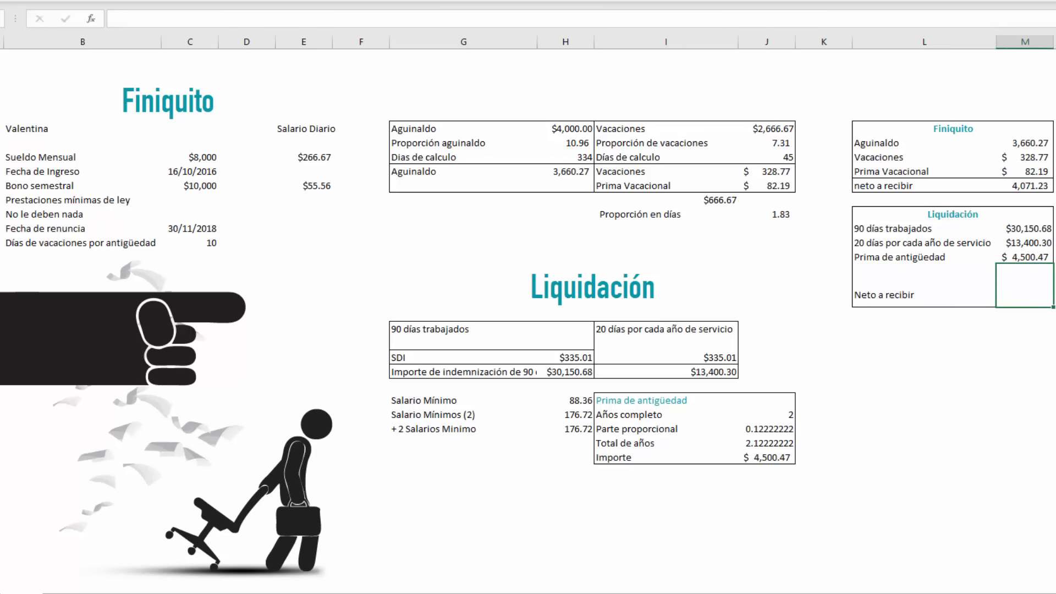
# Calculate the total net amount in M14 with the formula =M8+M11+M12+M13.
pyautogui.write('=')
pyautogui.click(1016, 182)
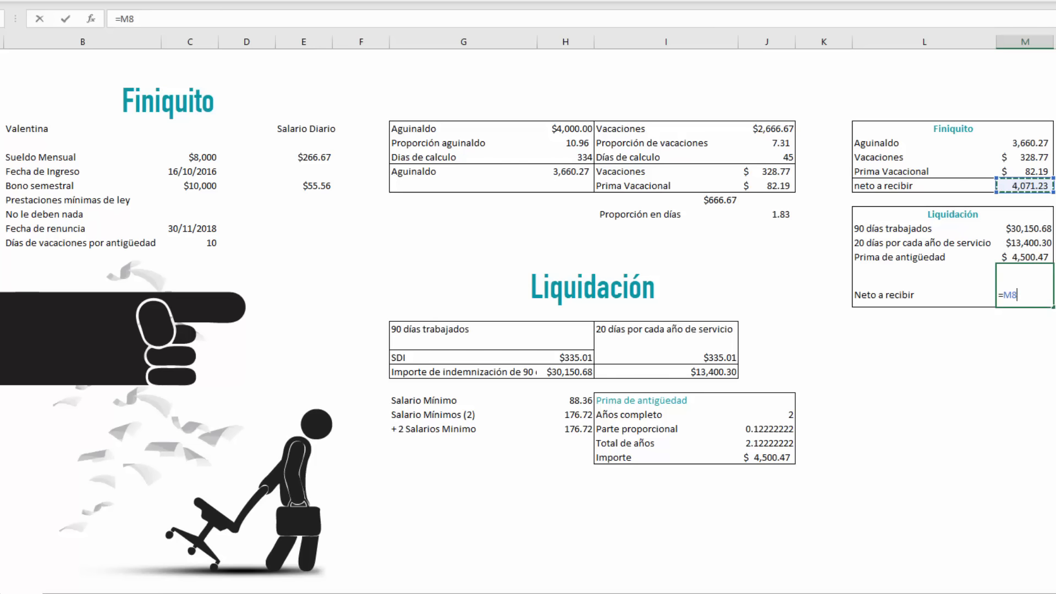
pyautogui.write('+')
pyautogui.click(1025, 229)
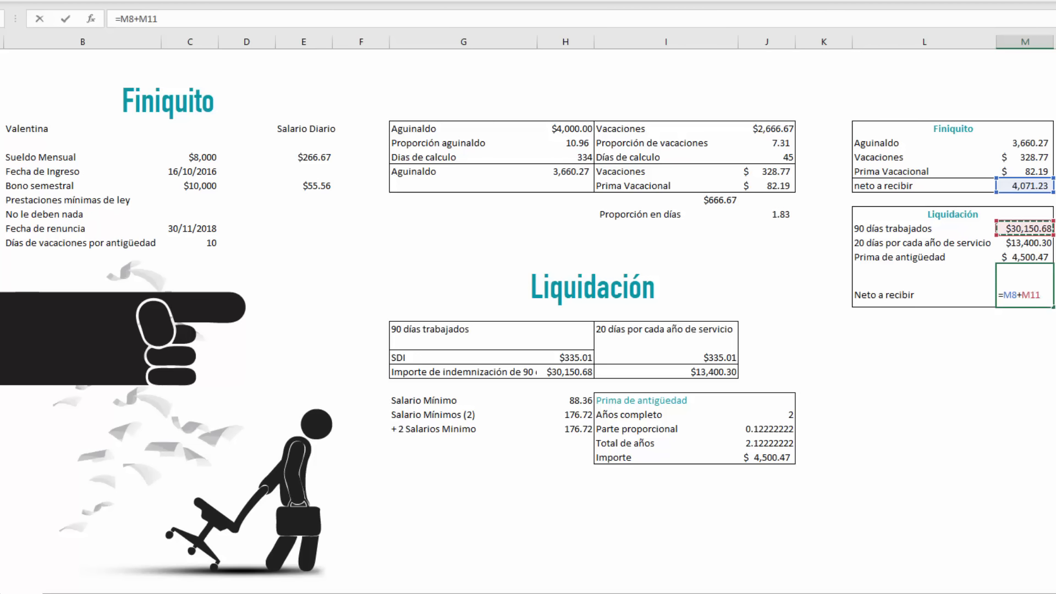
pyautogui.write('+')
pyautogui.click(1024, 243)
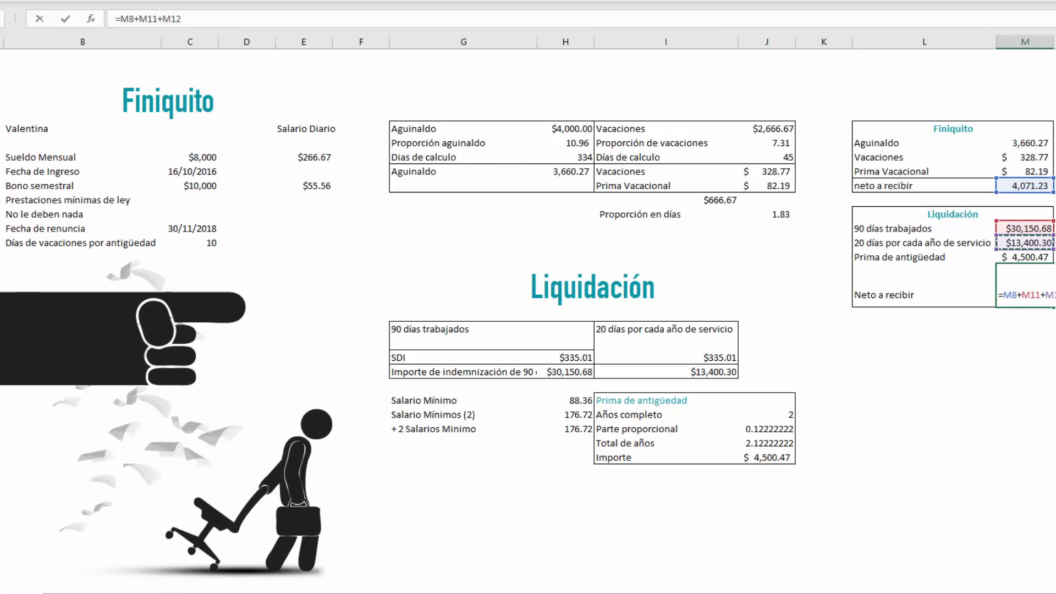
pyautogui.write('+')
pyautogui.click(1026, 257)
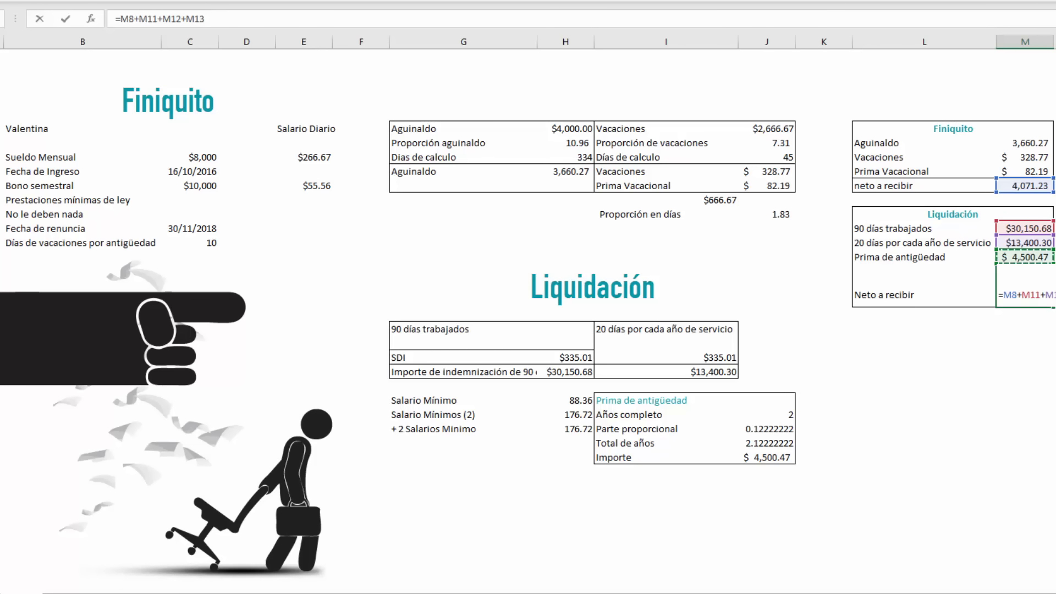
pyautogui.press('Return')
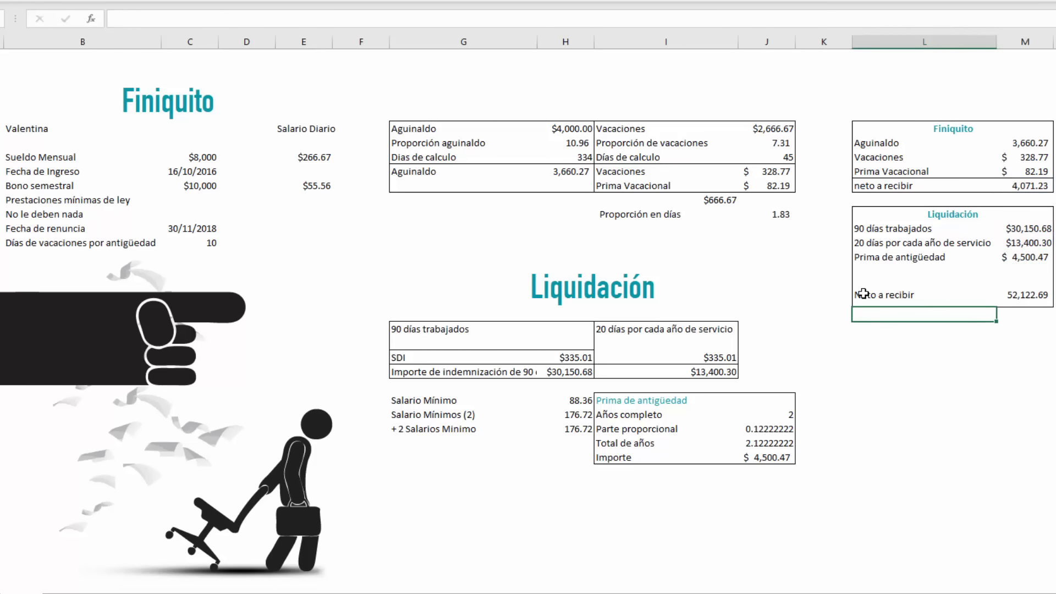
# Fill the "Neto a recibir" row L14:M14 of the Liquidación summary with light gray.
pyautogui.click(984, 295)
pyautogui.moveTo(984, 295); pyautogui.dragTo(1008, 295)
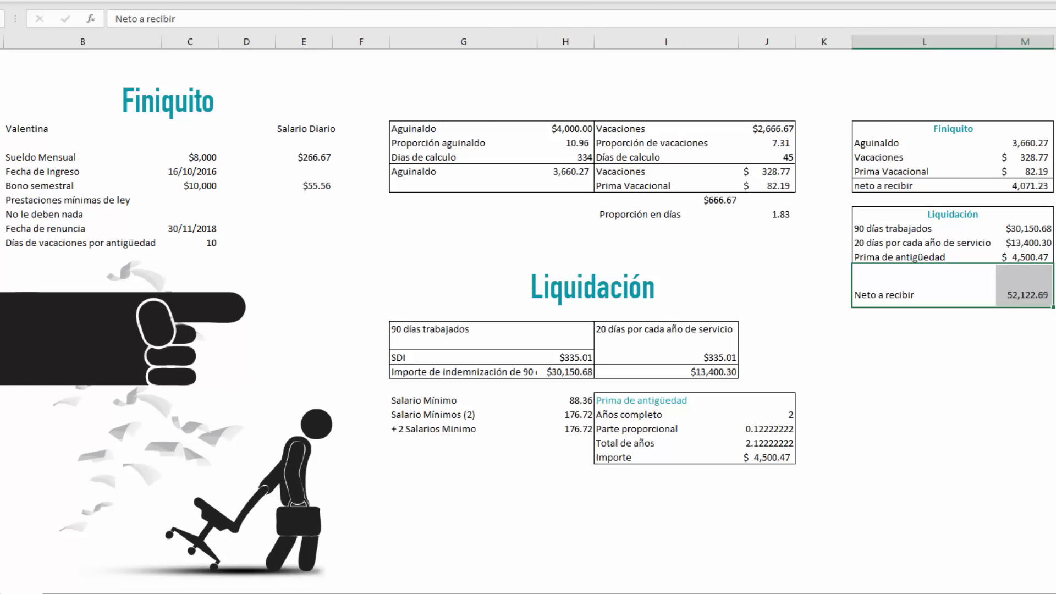
pyautogui.click(159, 1)
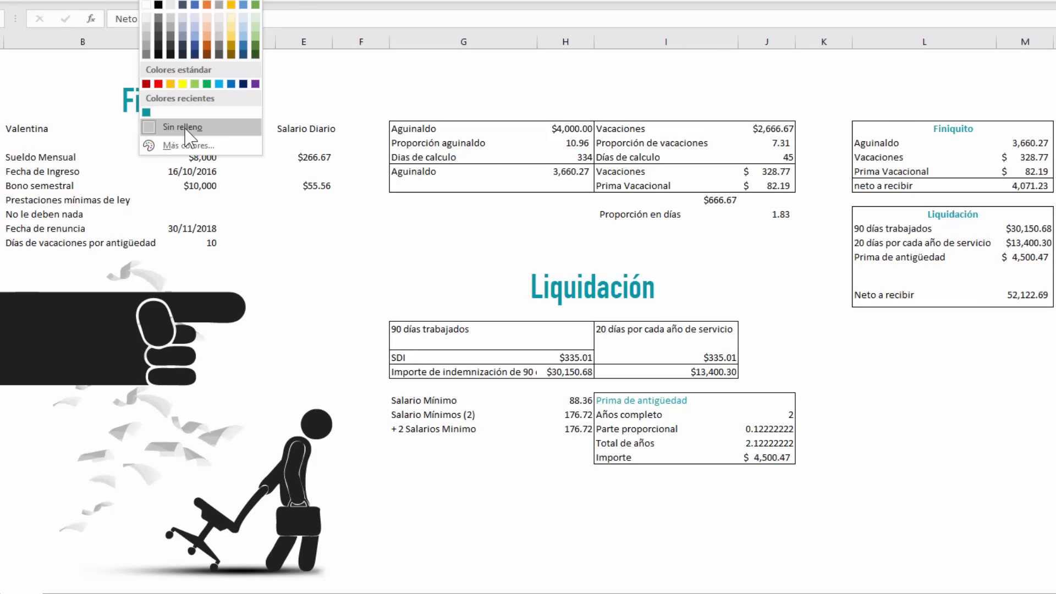
pyautogui.click(146, 33)
pyautogui.click(872, 369)
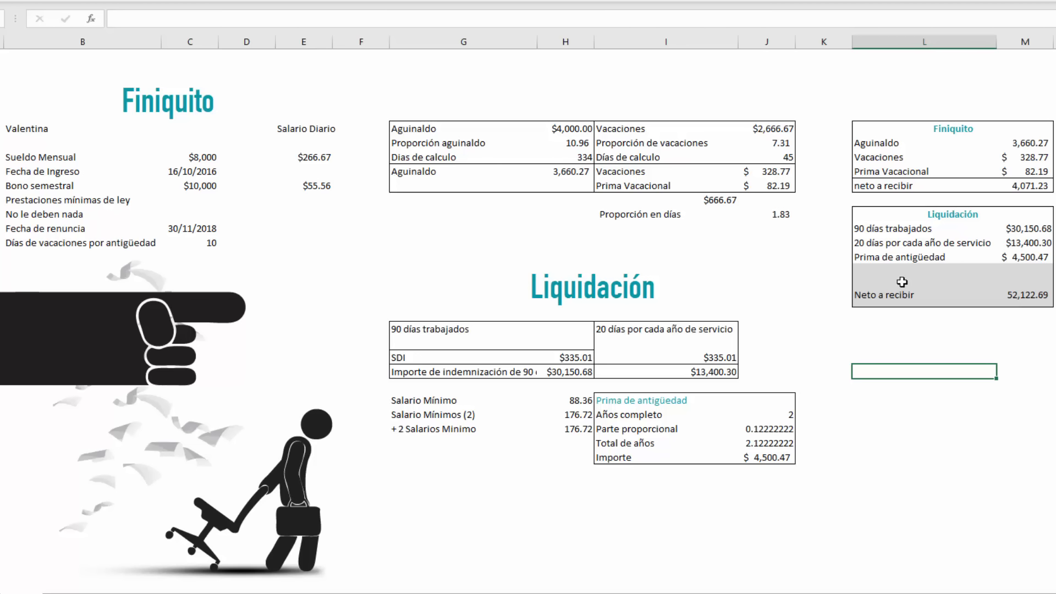
# Compare the net amount of the Finiquito in M8 with that of the Liquidación in M14.
pyautogui.click(1055, 314)
pyautogui.click(1047, 191)
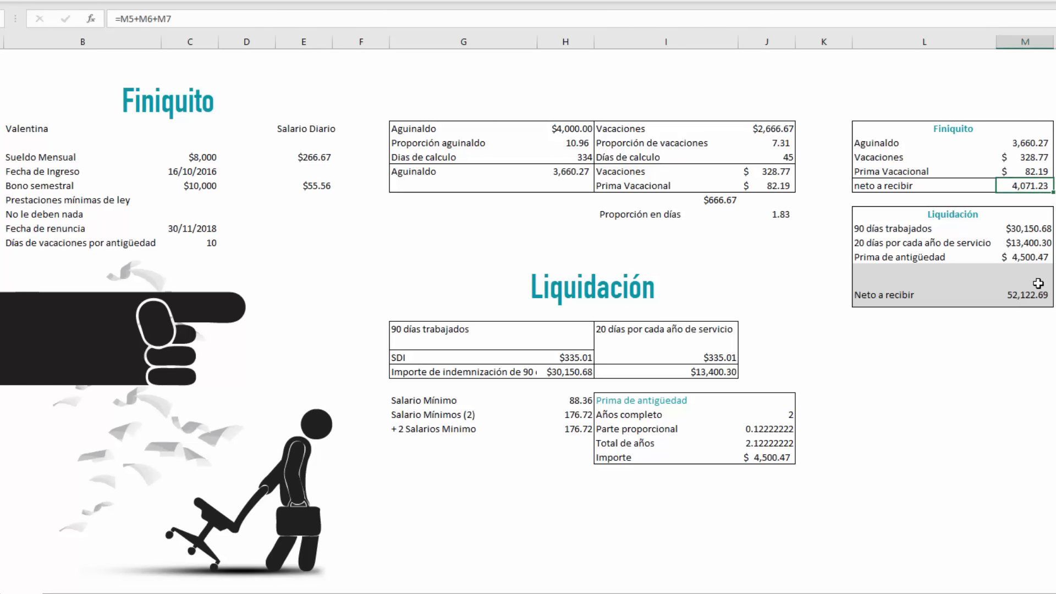
pyautogui.click(1037, 287)
pyautogui.click(1019, 188)
pyautogui.click(1025, 287)
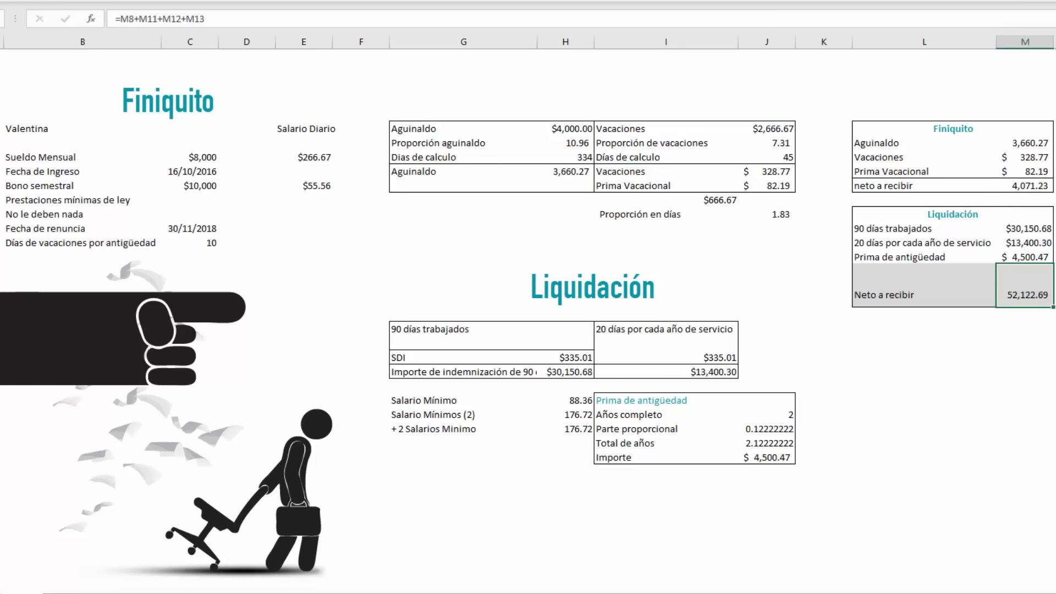
pyautogui.click(903, 355)
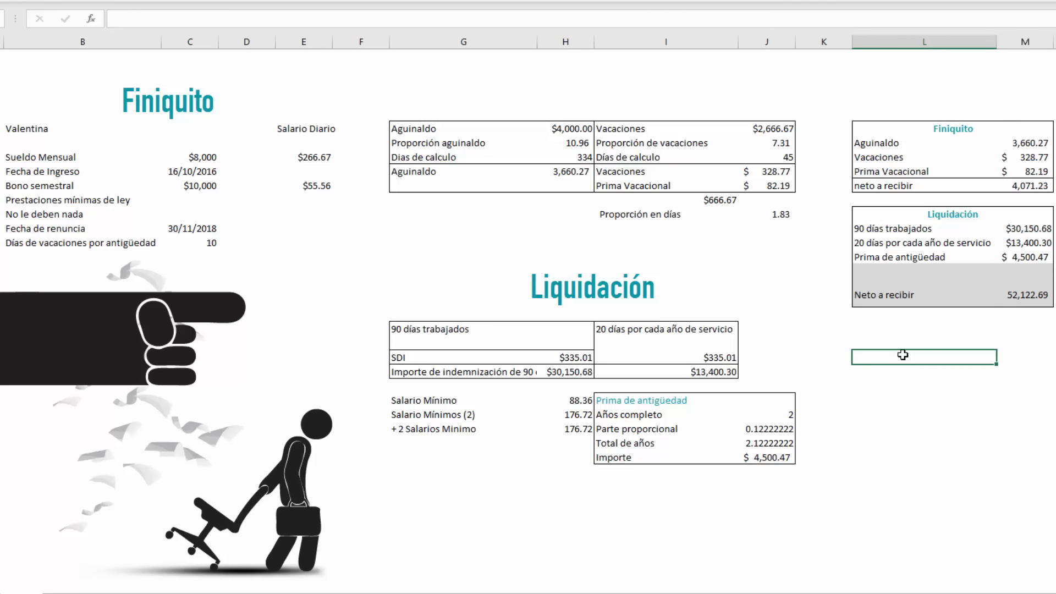